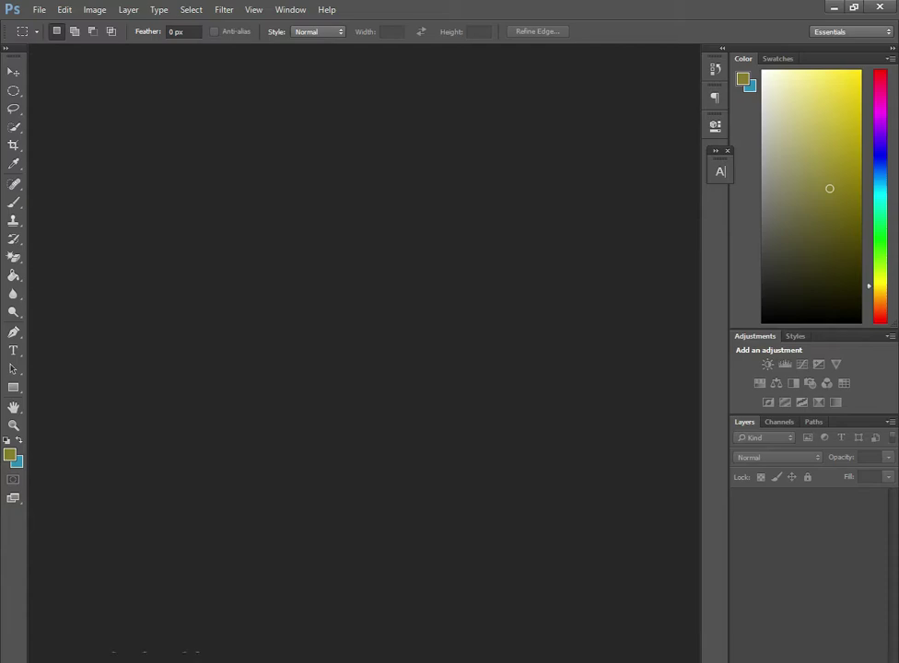
# Create a new blank document 928 px wide by 210 px tall.
pyautogui.click(39, 9)
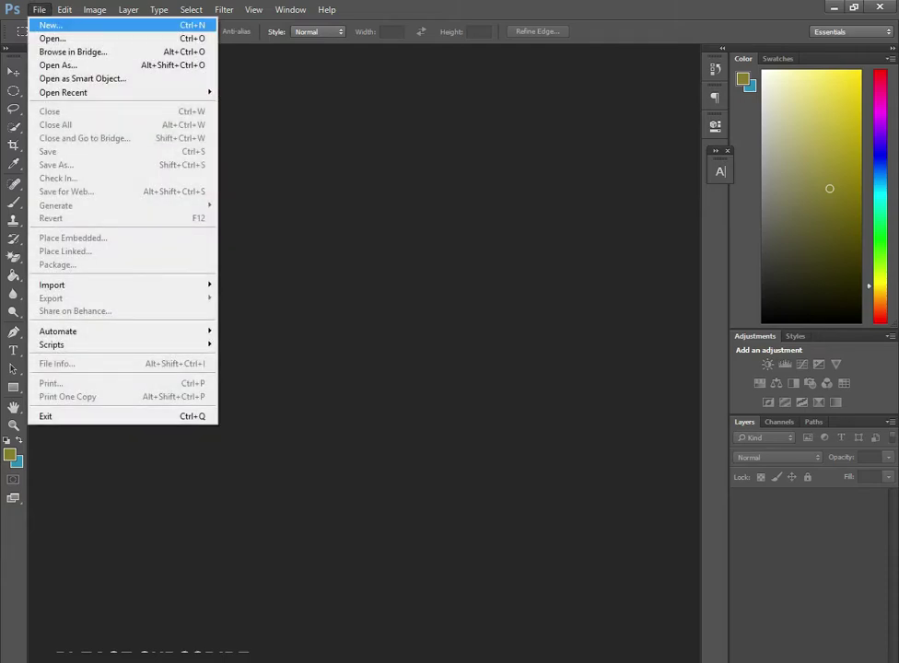
pyautogui.click(50, 25)
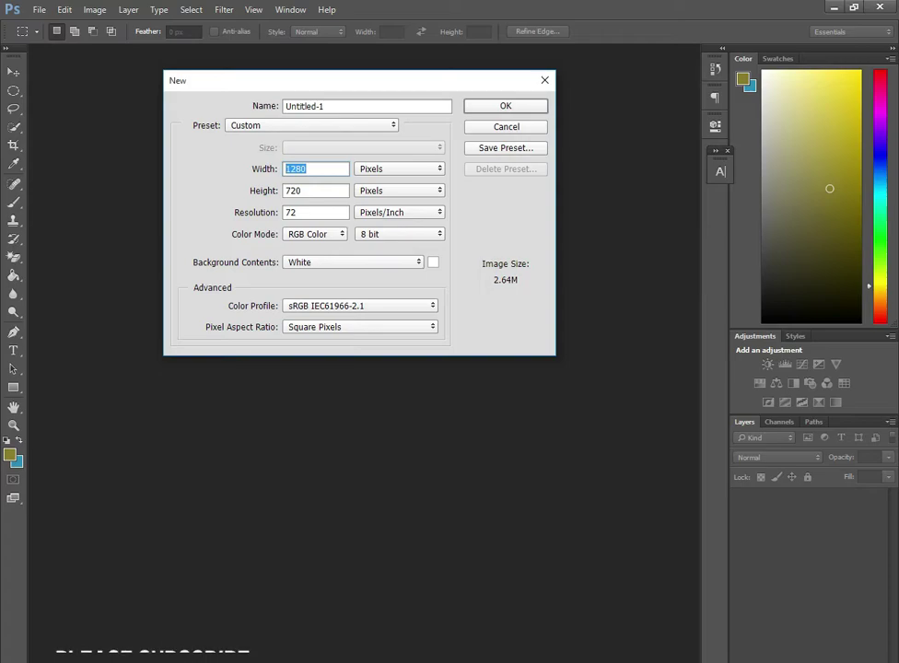
pyautogui.write('9')
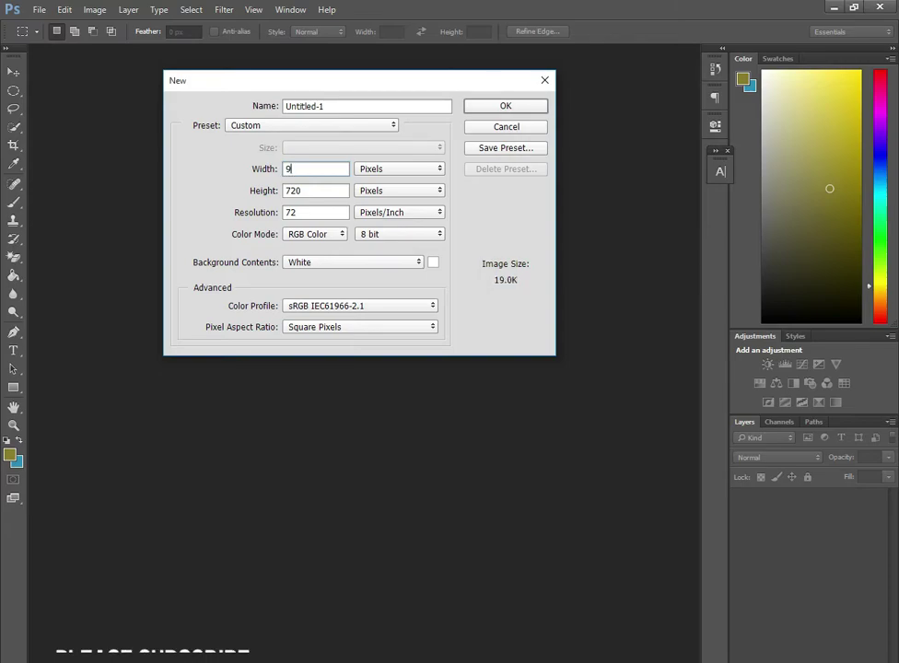
pyautogui.write('28')
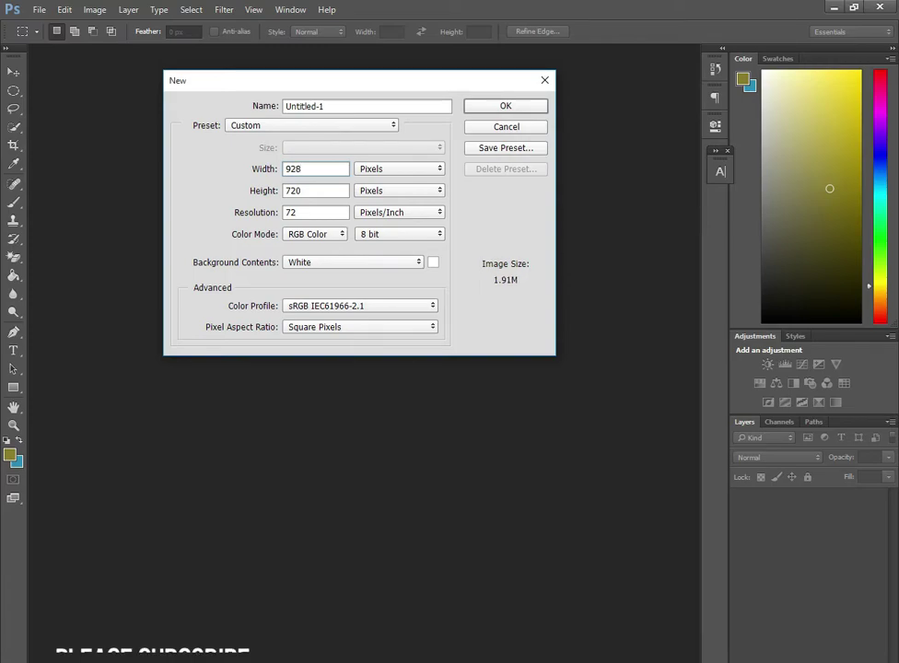
pyautogui.press('Tab')
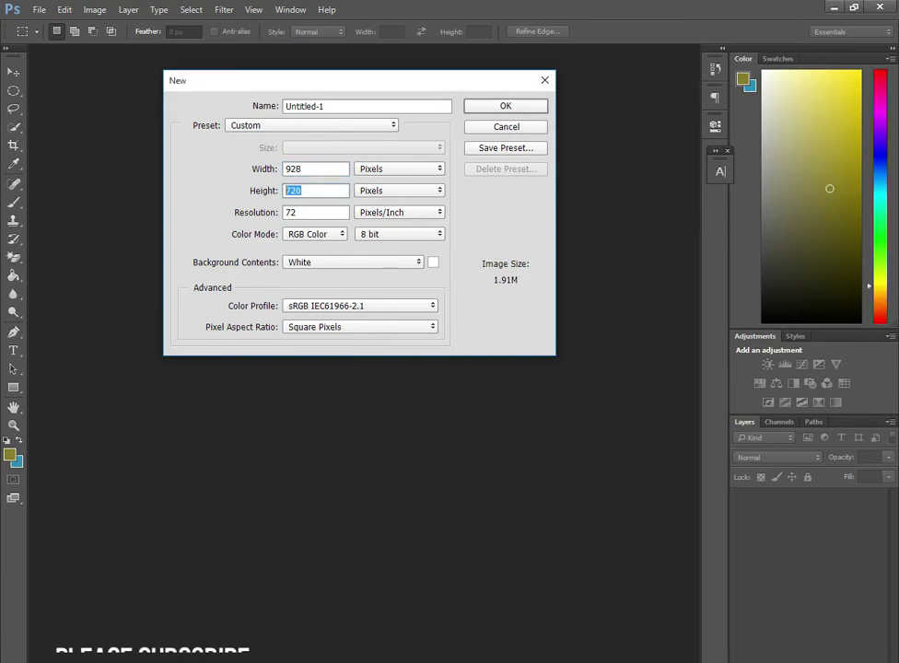
pyautogui.write('210')
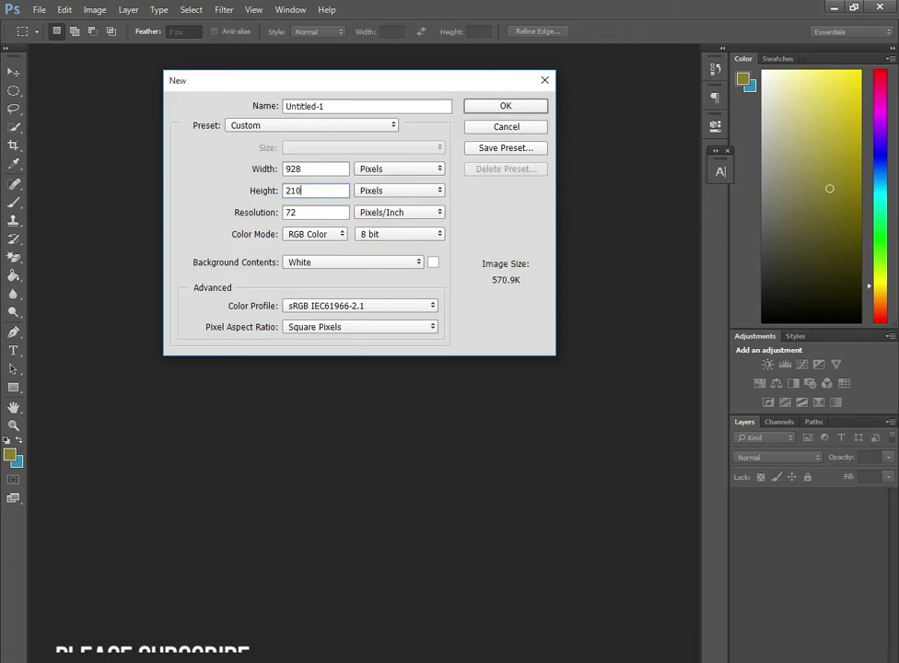
pyautogui.press('Return')
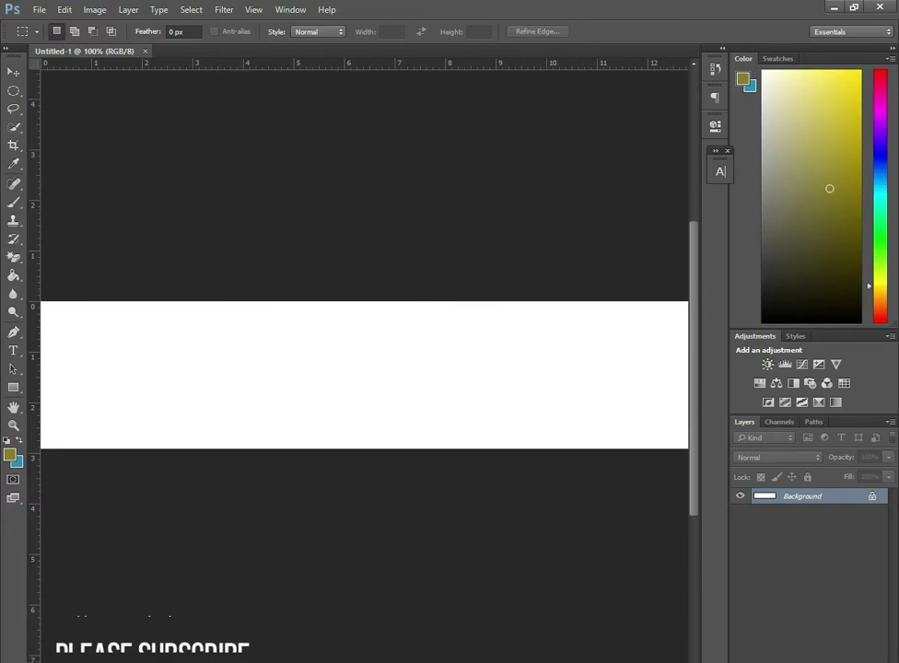
pyautogui.click(716, 58)
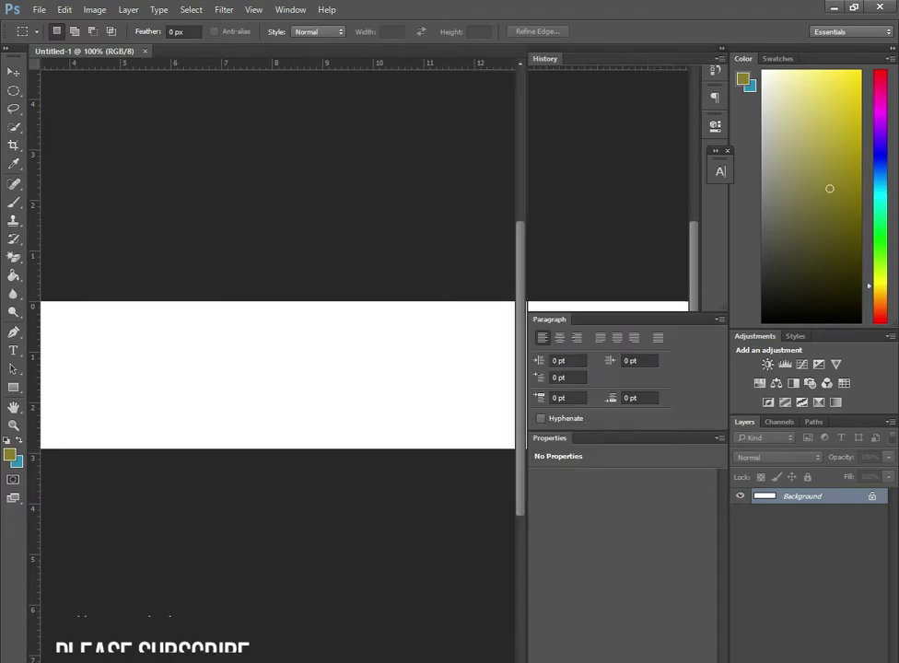
pyautogui.click(721, 46)
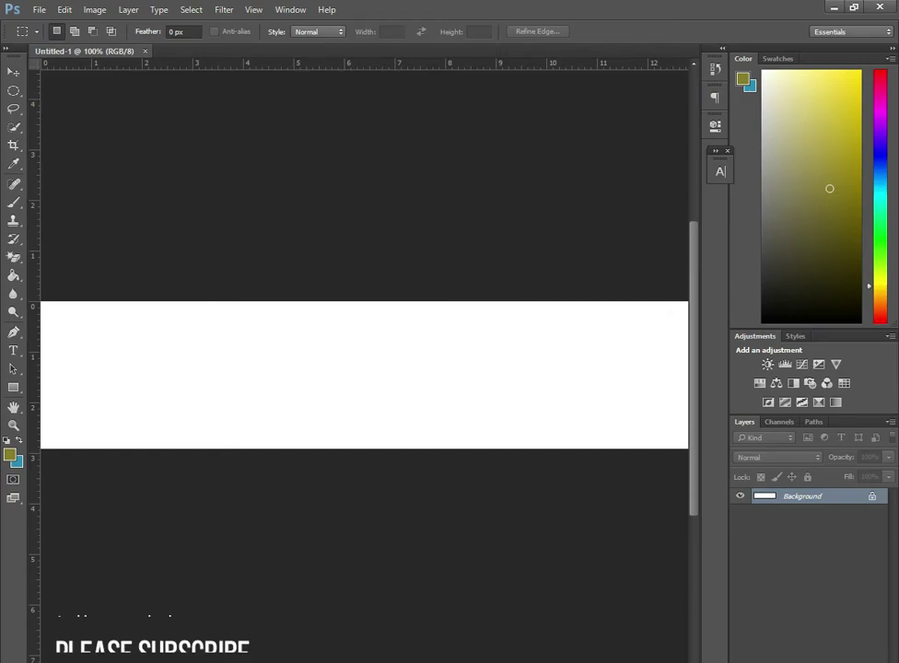
pyautogui.hotkey('ctrl', '-')
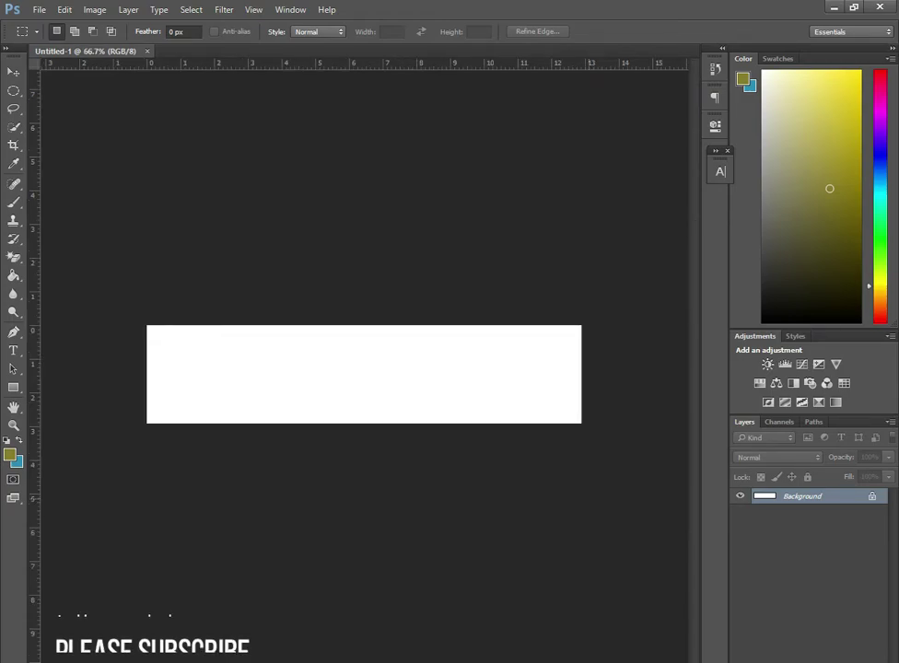
pyautogui.hotkey('ctrl', '+')
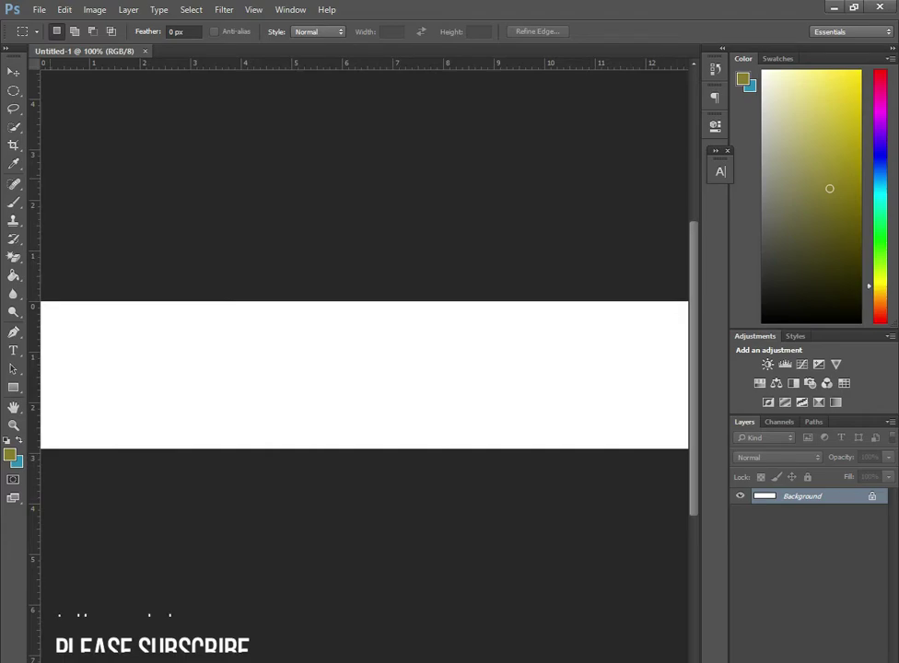
pyautogui.hotkey('ctrl', '-')
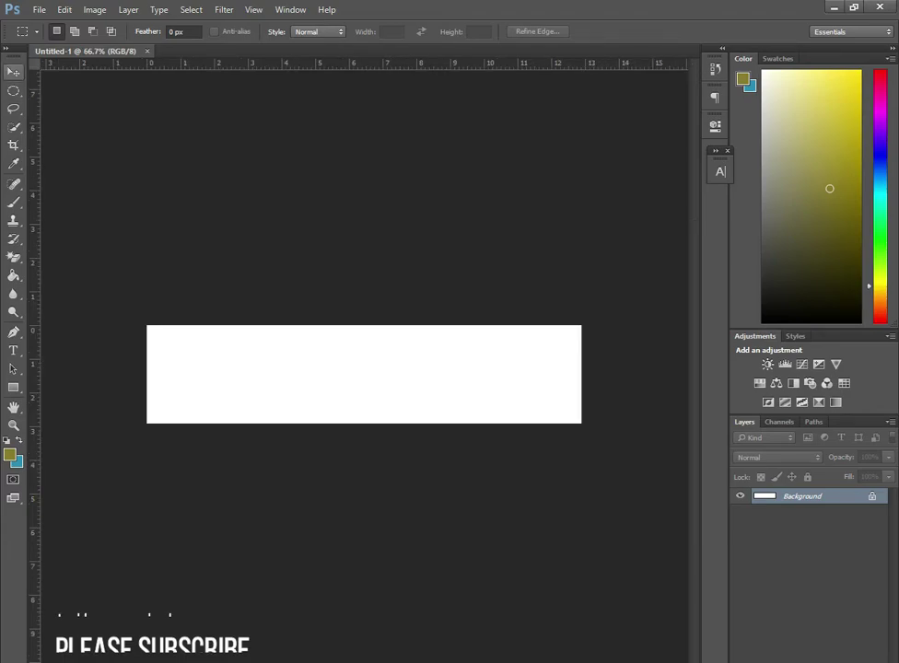
pyautogui.click(13, 71)
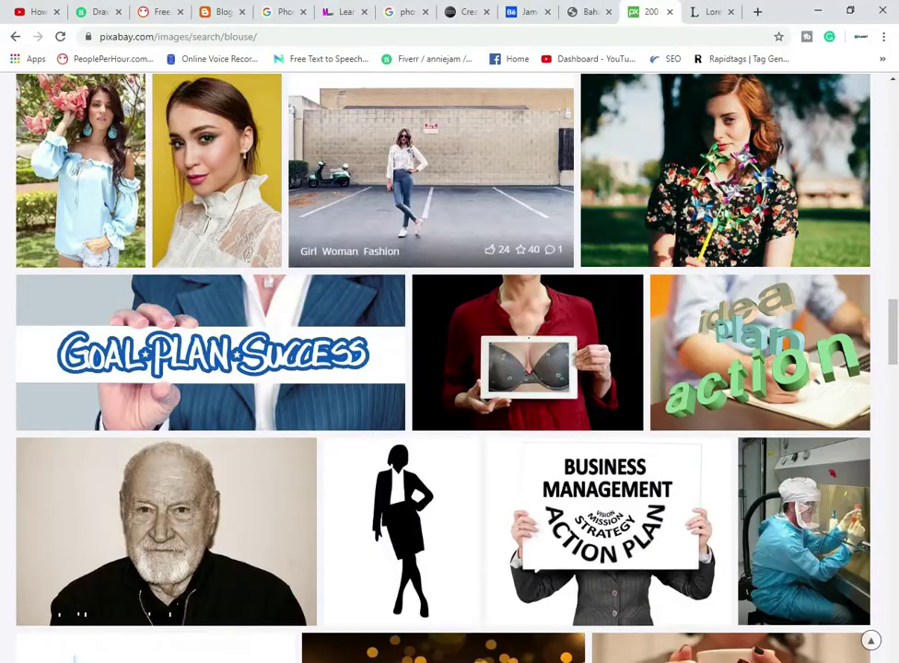
# Scroll through the Pixabay blouse search results to find the red-shirt tablet photo.
pyautogui.scroll(10, 442, 368)
pyautogui.scroll(10, 664, 481)
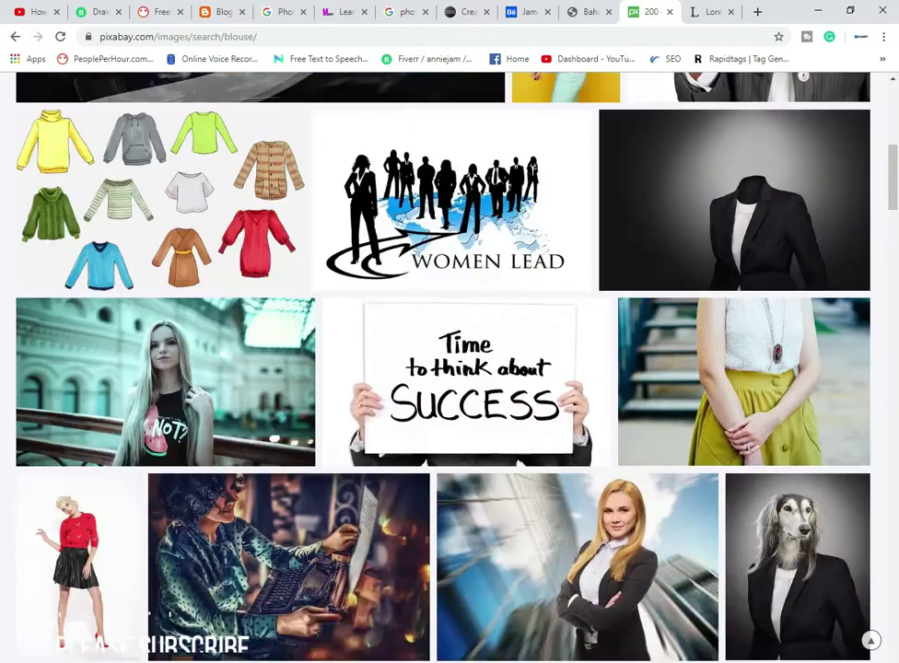
pyautogui.scroll(5, 664, 480)
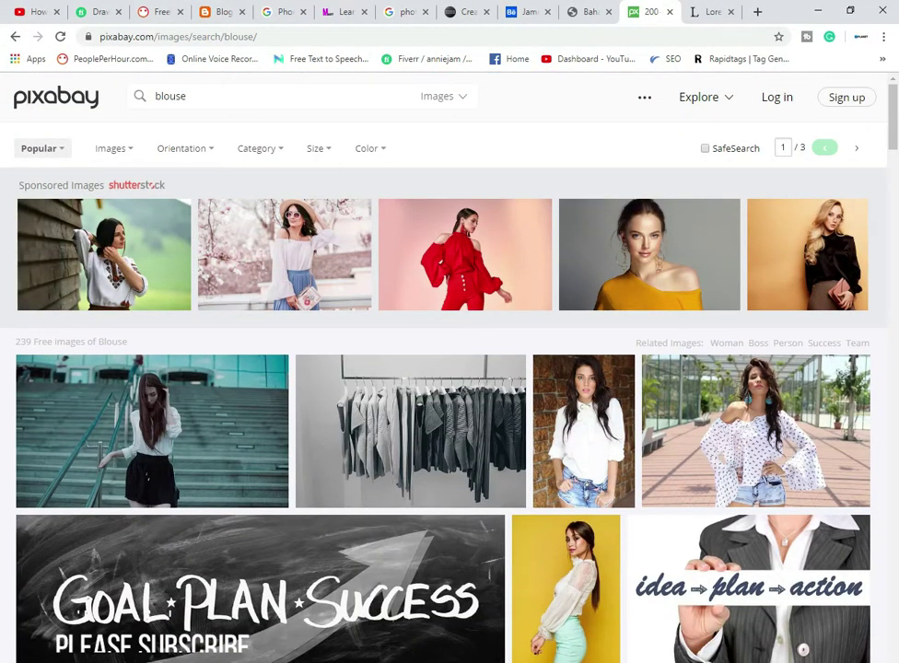
pyautogui.click(261, 37)
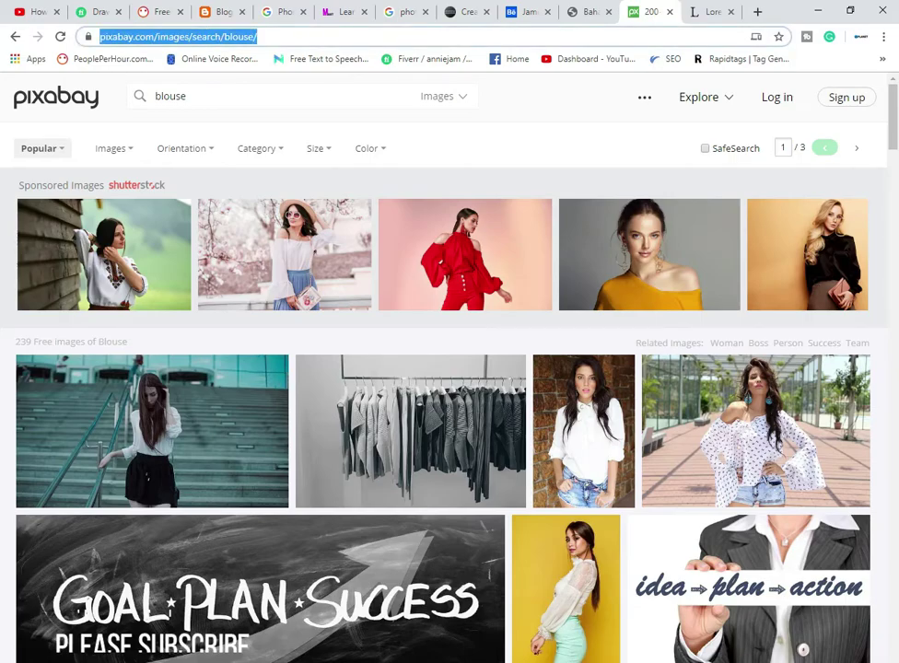
pyautogui.click(166, 96)
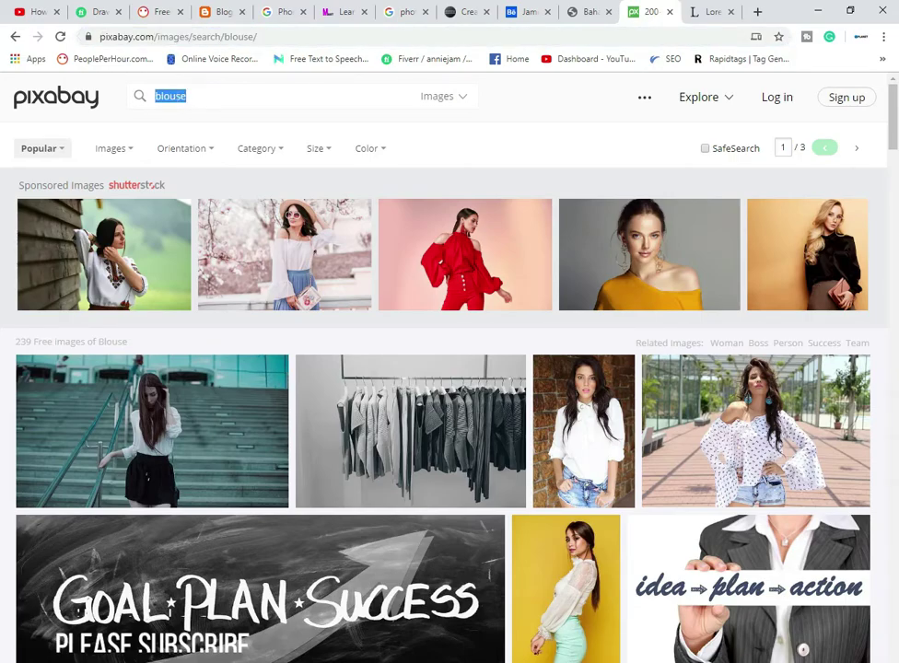
pyautogui.scroll(-5, 654, 339)
pyautogui.scroll(-5, 653, 340)
pyautogui.scroll(-5, 653, 340)
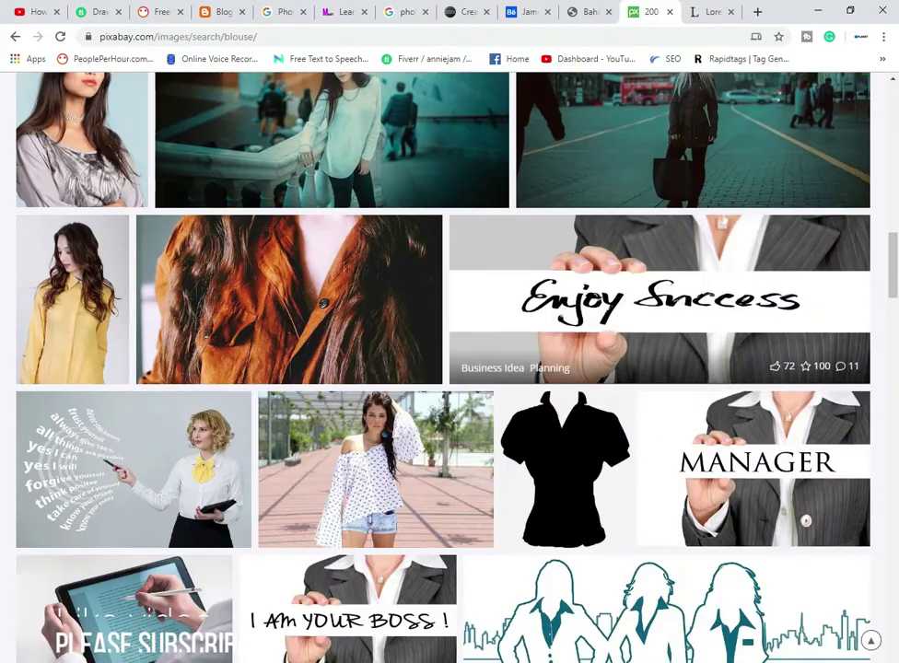
pyautogui.scroll(-5, 653, 340)
pyautogui.scroll(-5, 654, 340)
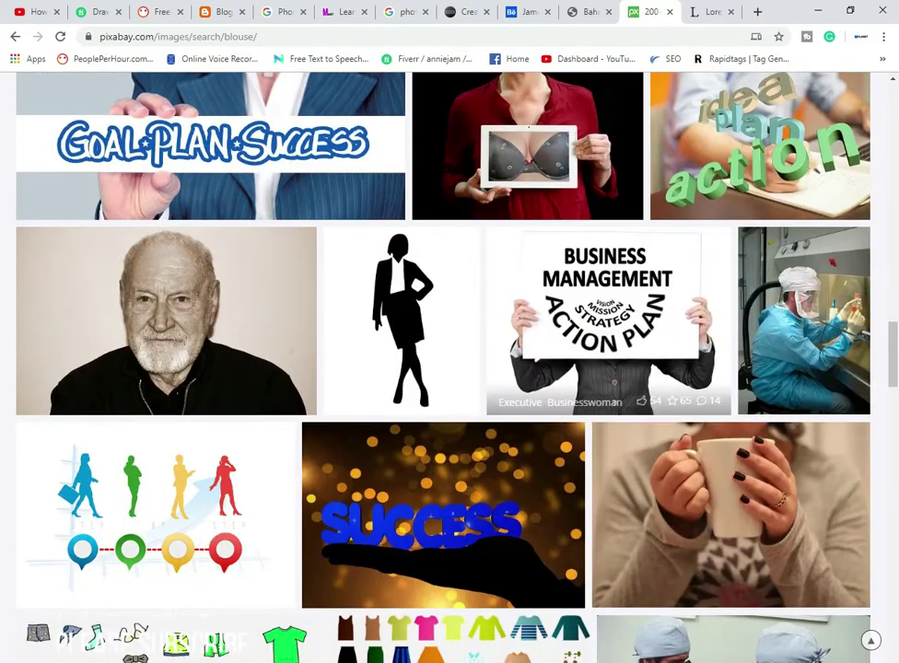
pyautogui.scroll(-4, 654, 340)
pyautogui.scroll(-2, 654, 340)
pyautogui.scroll(-3, 654, 340)
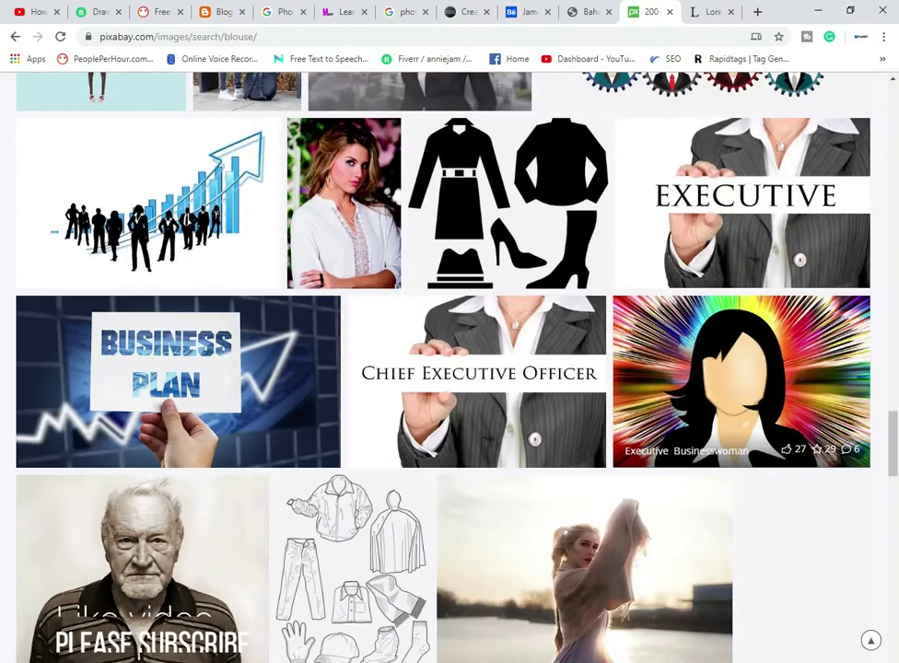
pyautogui.scroll(-4, 654, 340)
pyautogui.scroll(-5, 654, 340)
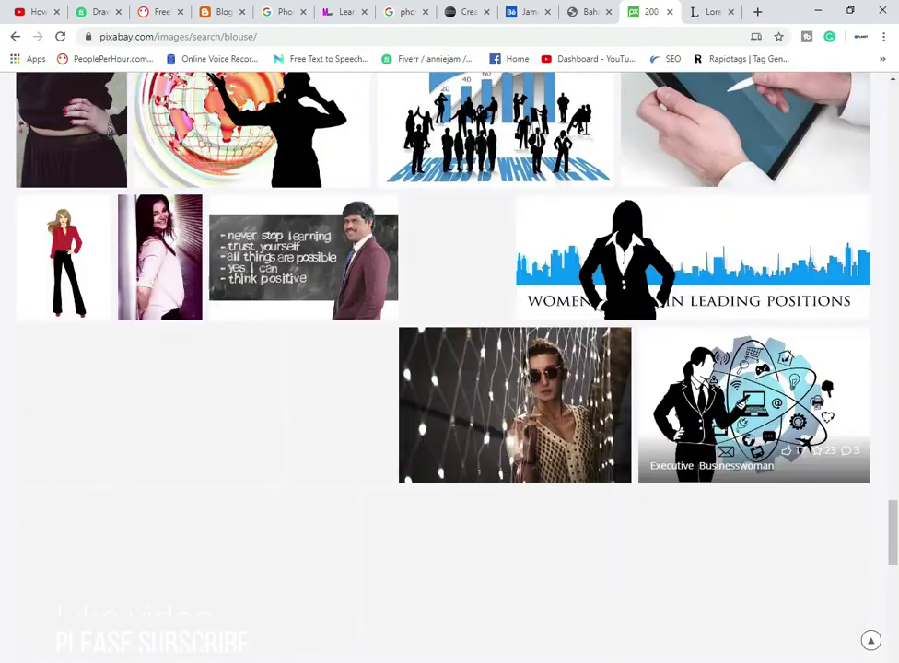
pyautogui.scroll(-5, 654, 339)
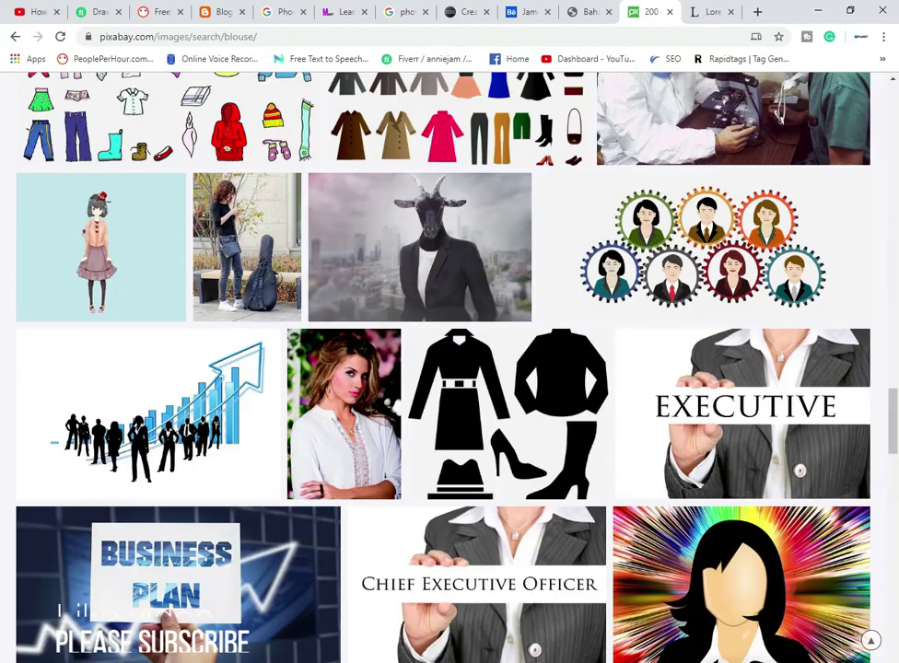
pyautogui.scroll(-4, 654, 340)
pyautogui.scroll(4, 617, 511)
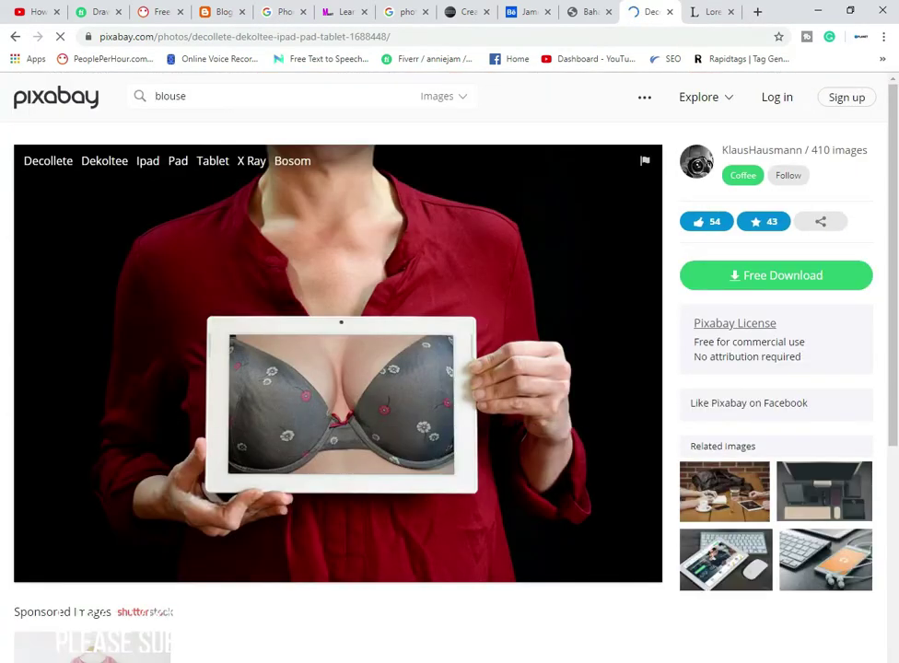
# Open the tablet photo in a new tab and download it at 640×432.
pyautogui.rightClick(267, 358)
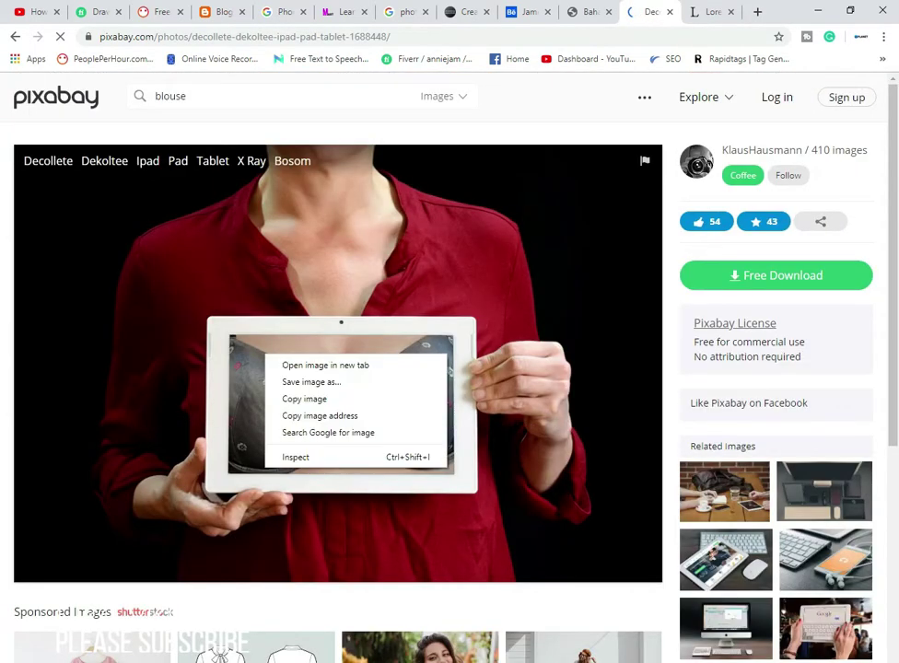
pyautogui.click(303, 365)
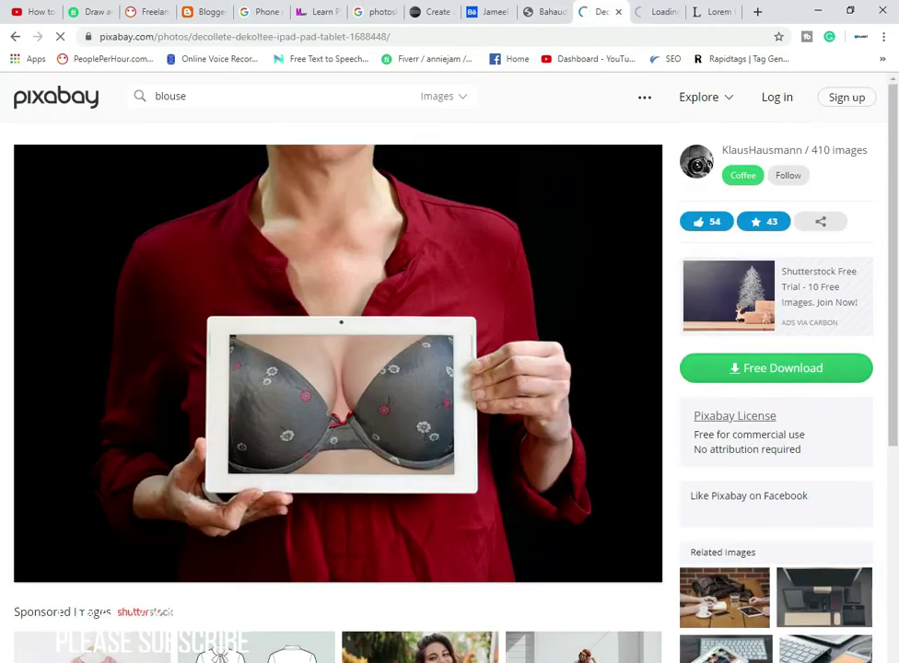
pyautogui.click(775, 367)
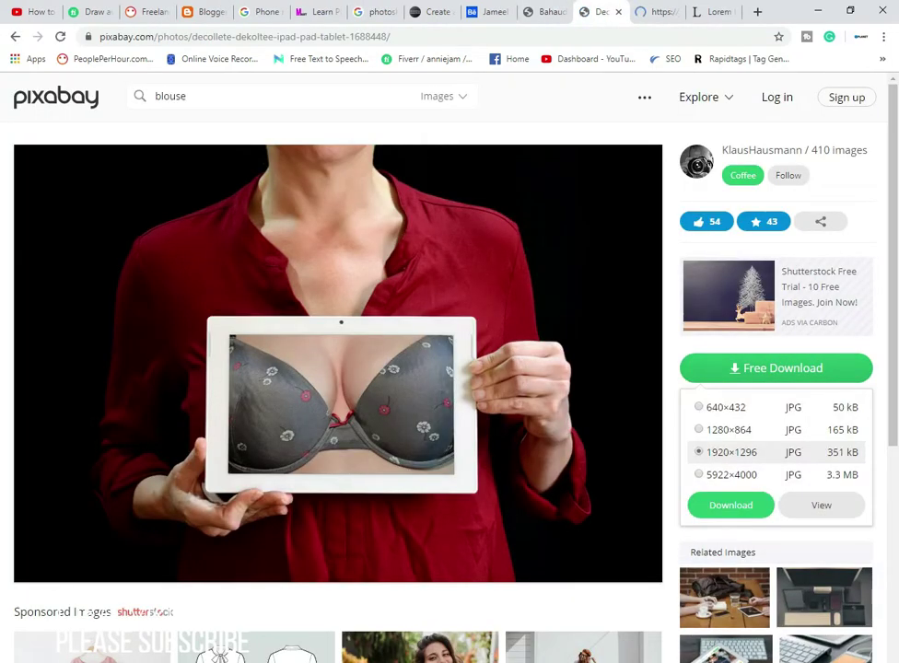
pyautogui.click(698, 406)
pyautogui.click(730, 505)
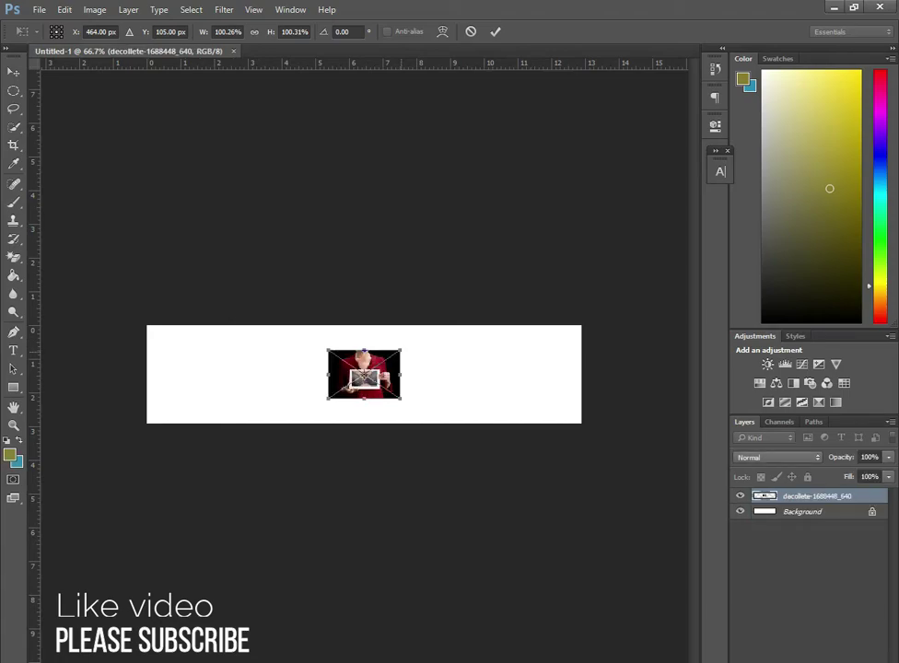
# Enlarge the placed decollete photo to about 232% so it fills the banner's right end.
pyautogui.moveTo(401, 350); pyautogui.dragTo(468, 305)
pyautogui.moveTo(361, 341); pyautogui.dragTo(525, 368)
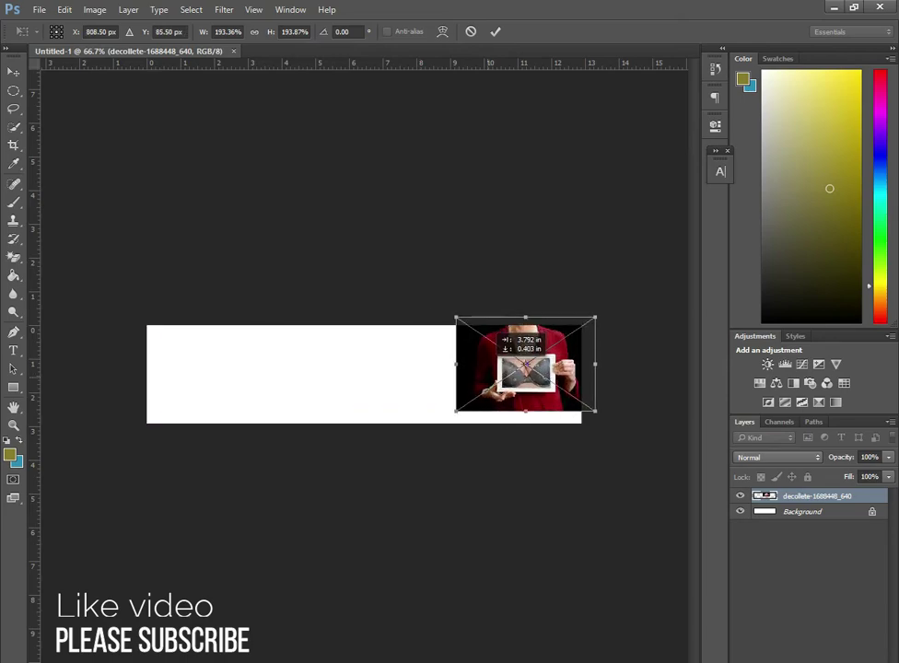
pyautogui.moveTo(456, 411); pyautogui.dragTo(427, 429)
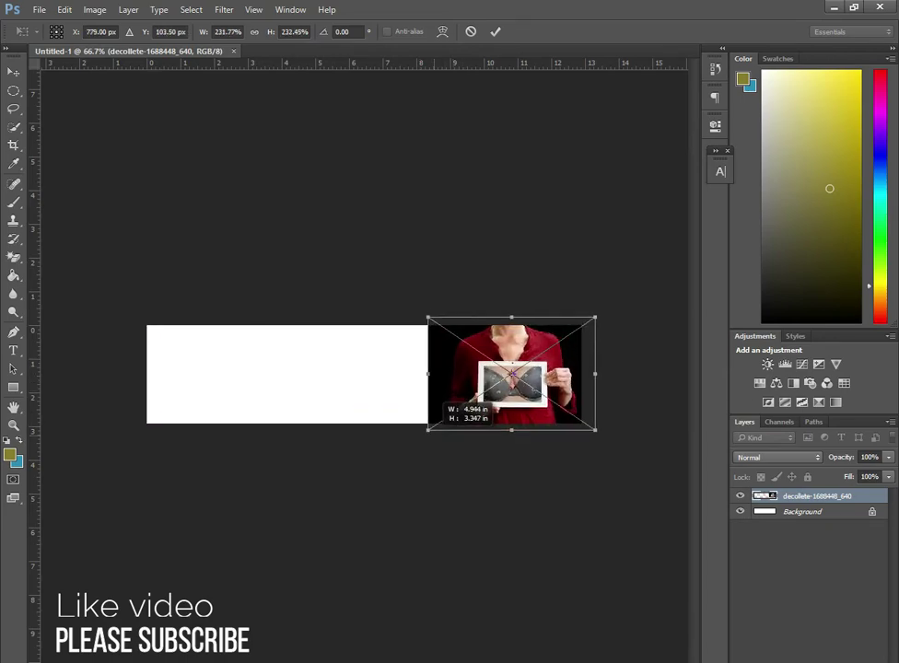
pyautogui.press('Return')
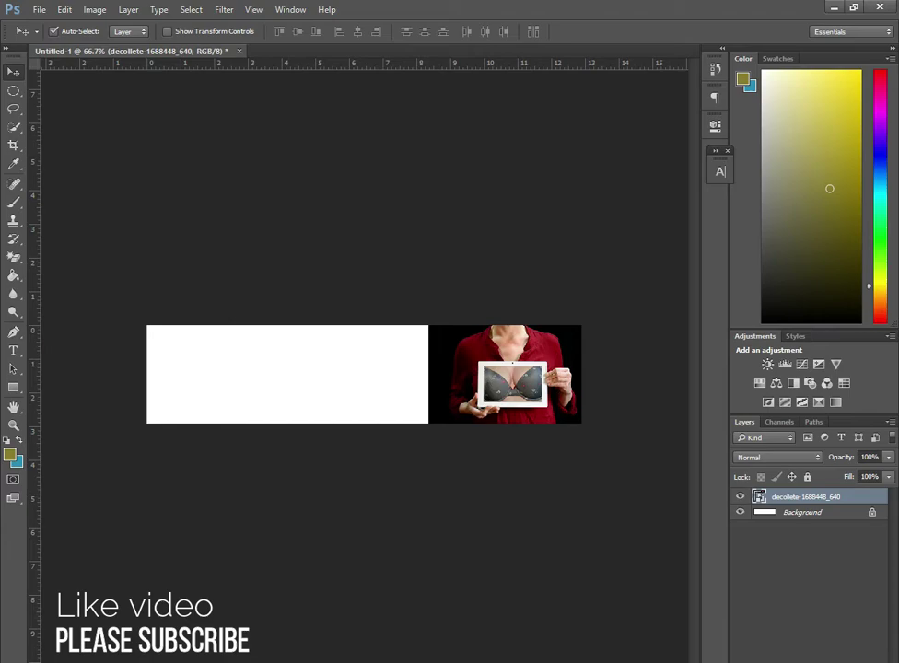
pyautogui.press('p')
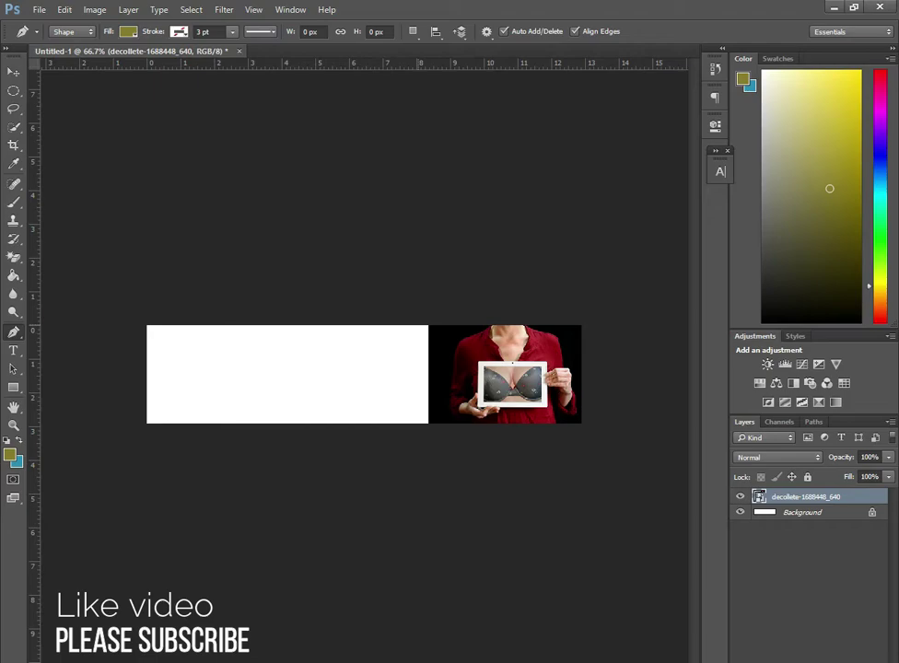
# Draw a closed pen shape over the banner's left area, curving its right edge beside the photo.
pyautogui.click(439, 311)
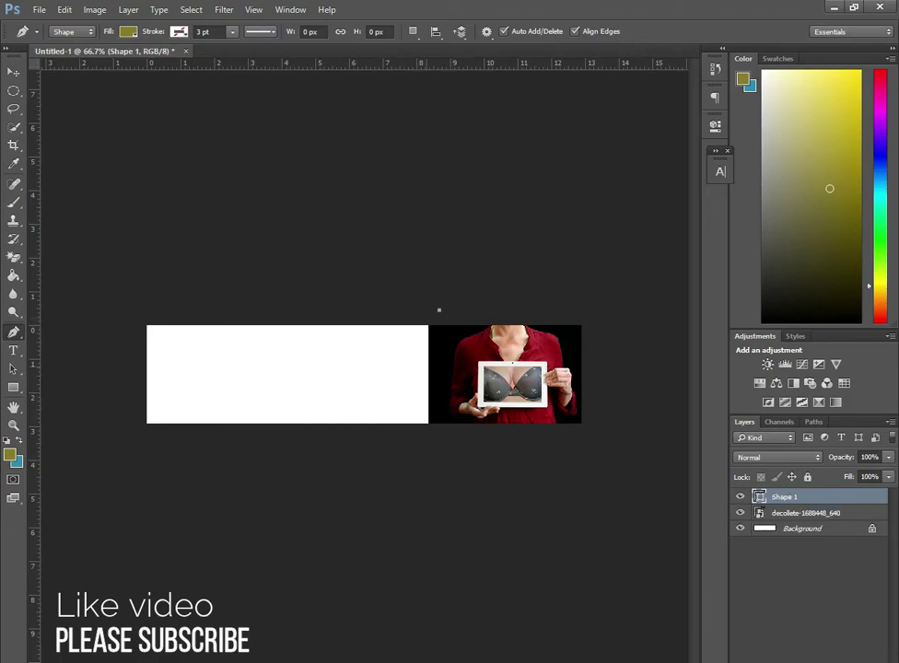
pyautogui.moveTo(438, 374)
pyautogui.mouseDown()
pyautogui.moveTo(473, 442)
pyautogui.moveTo(456, 416)
pyautogui.mouseUp()
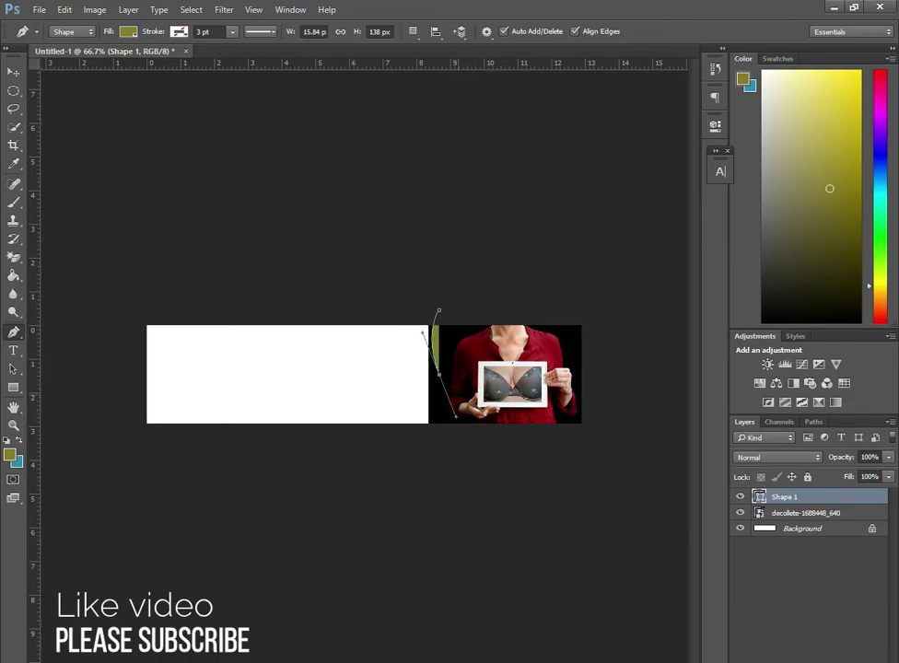
pyautogui.moveTo(425, 460); pyautogui.dragTo(415, 485)
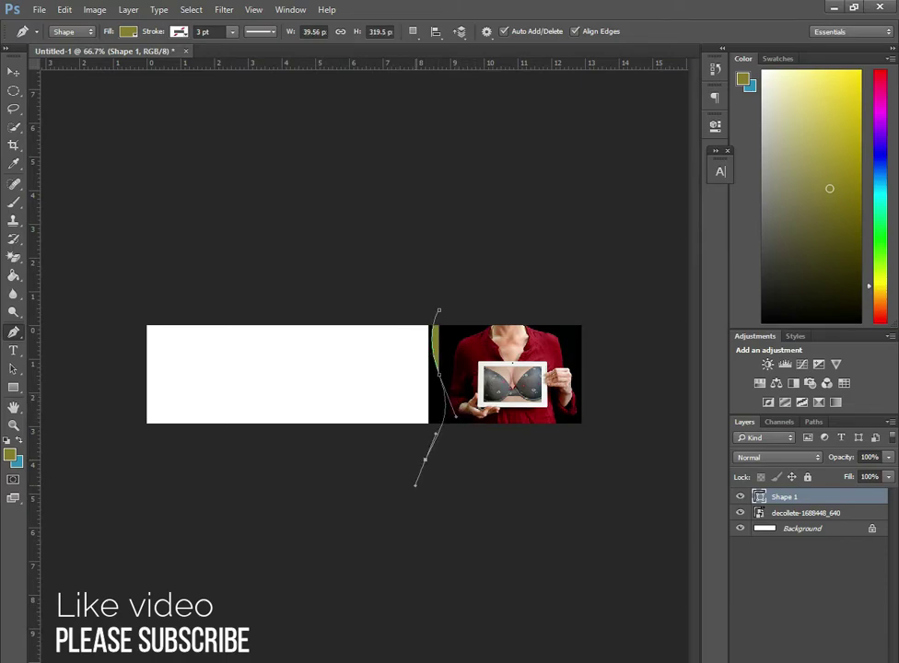
pyautogui.click(135, 444)
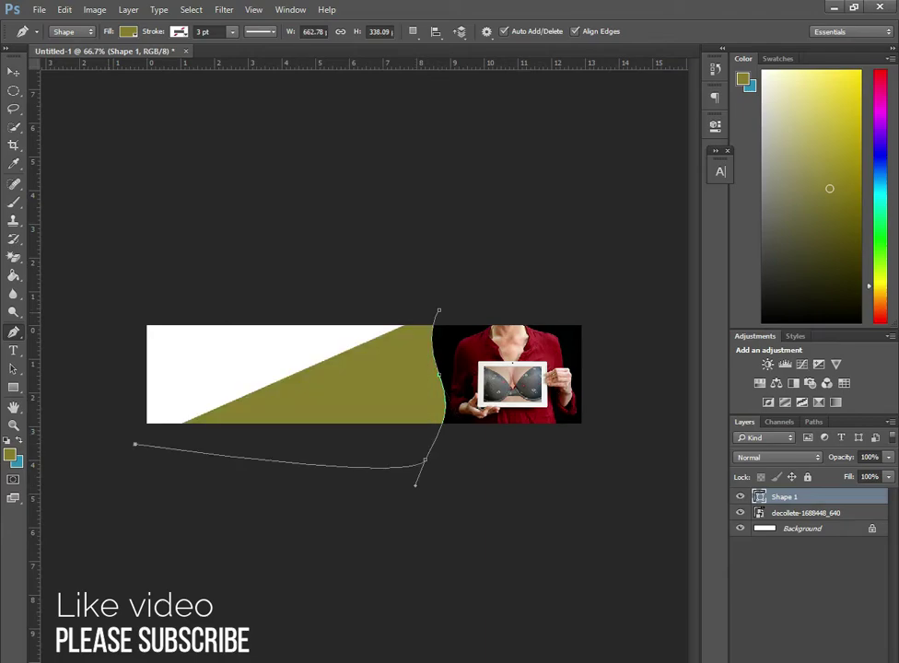
pyautogui.moveTo(108, 312); pyautogui.dragTo(135, 306)
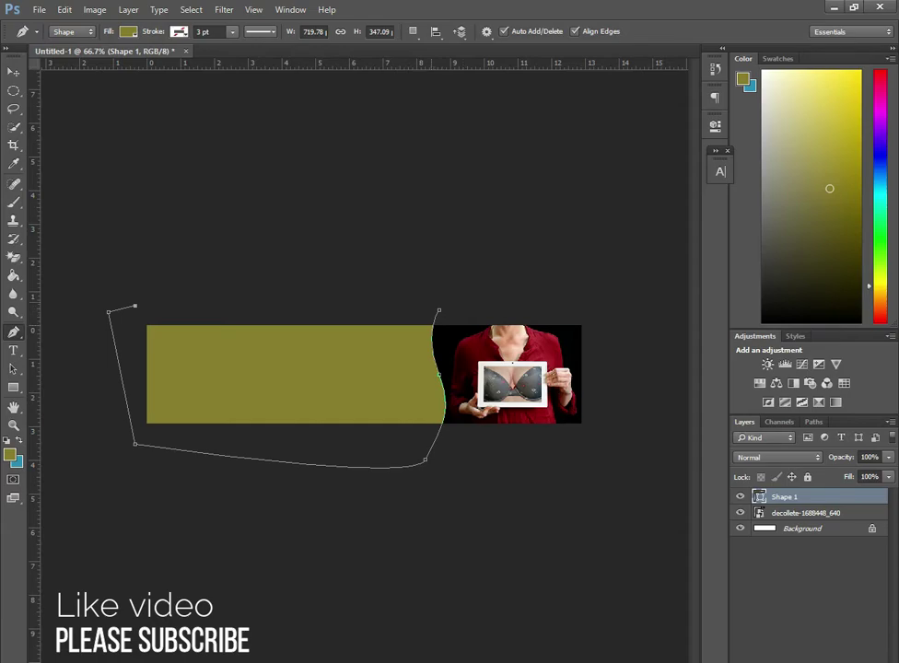
pyautogui.click(439, 311)
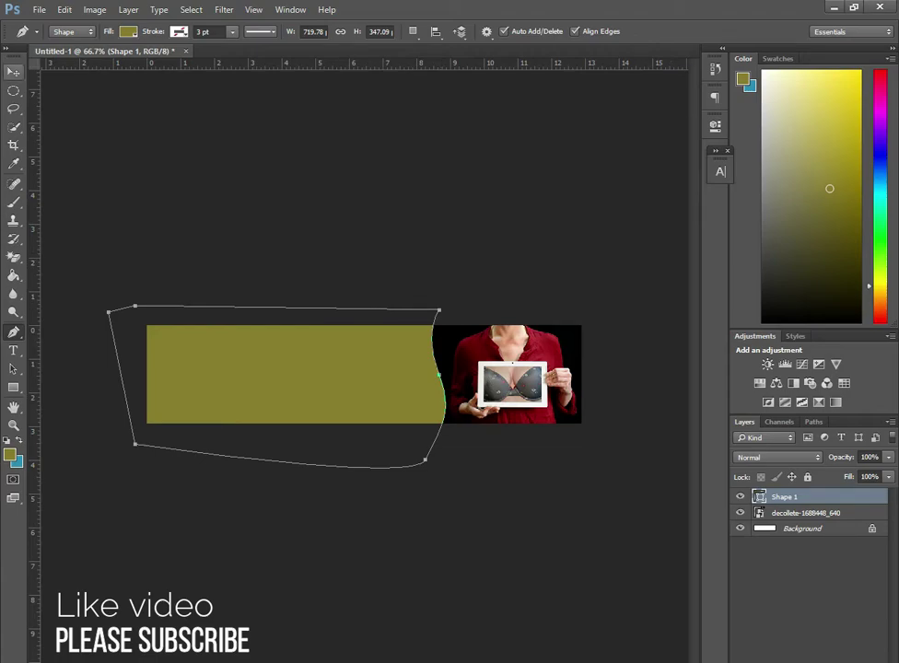
pyautogui.press('v')
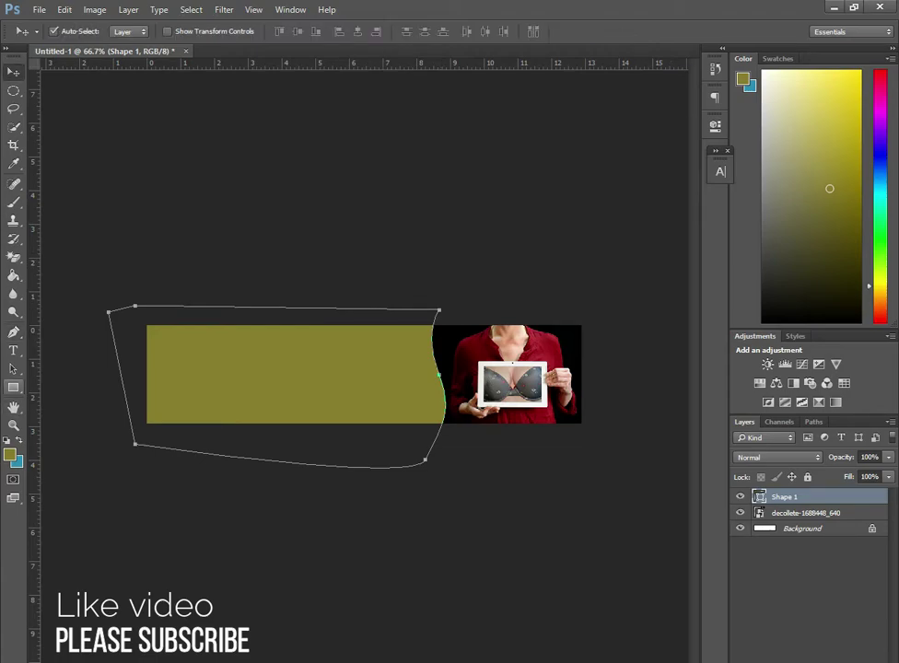
# Change Shape 1's fill colour from olive to a deep red.
pyautogui.click(14, 387)
pyautogui.click(128, 32)
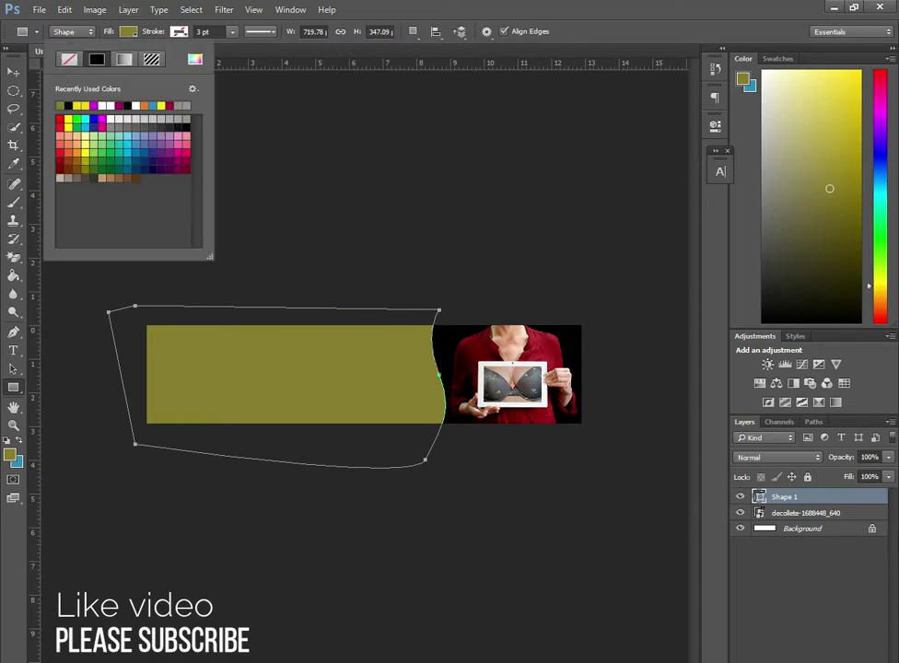
pyautogui.click(195, 59)
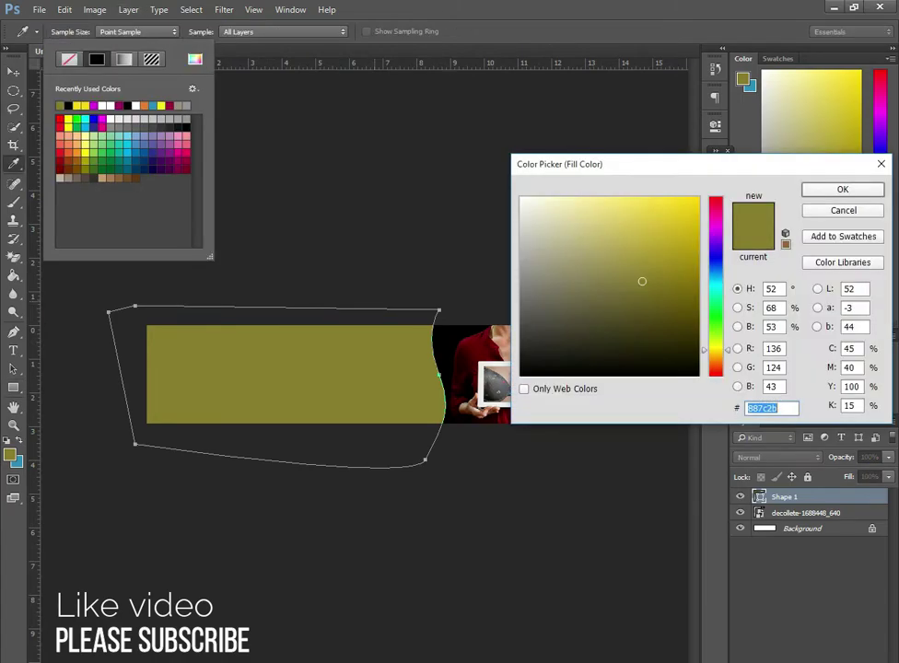
pyautogui.click(470, 350)
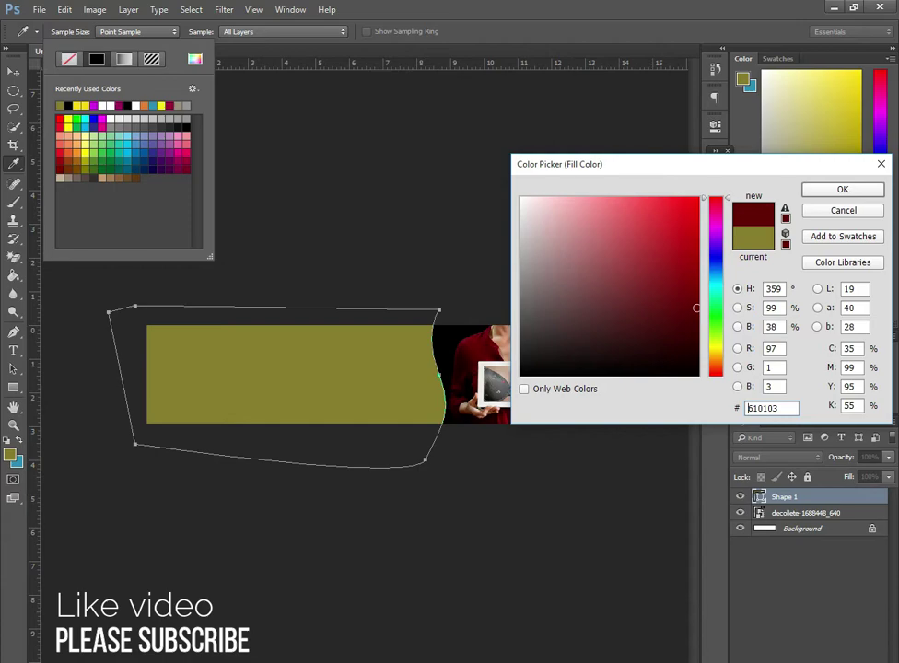
pyautogui.moveTo(599, 164)
pyautogui.mouseDown()
pyautogui.moveTo(592, 259)
pyautogui.moveTo(451, 463)
pyautogui.mouseUp()
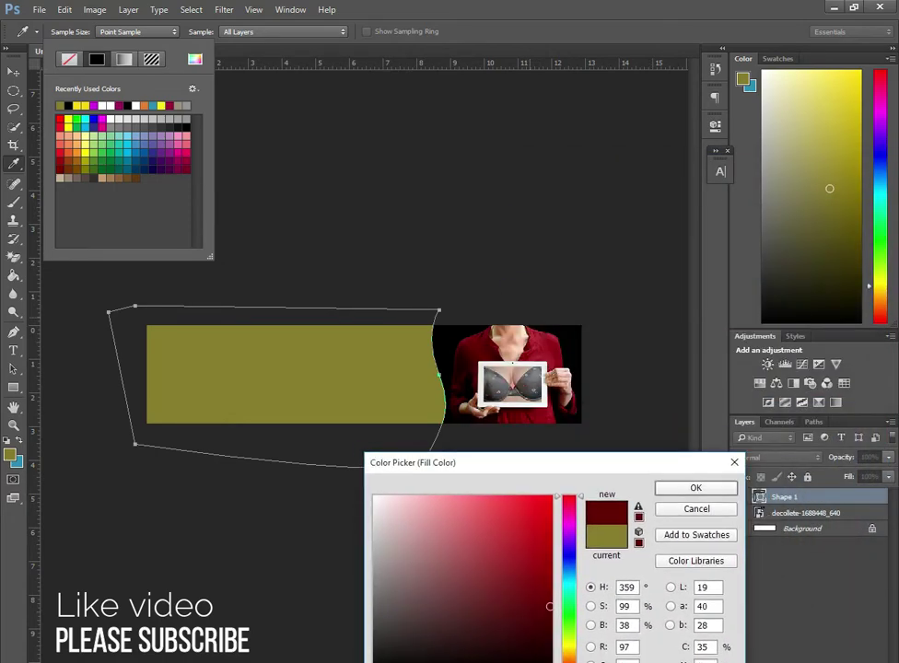
pyautogui.click(526, 574)
pyautogui.press('Return')
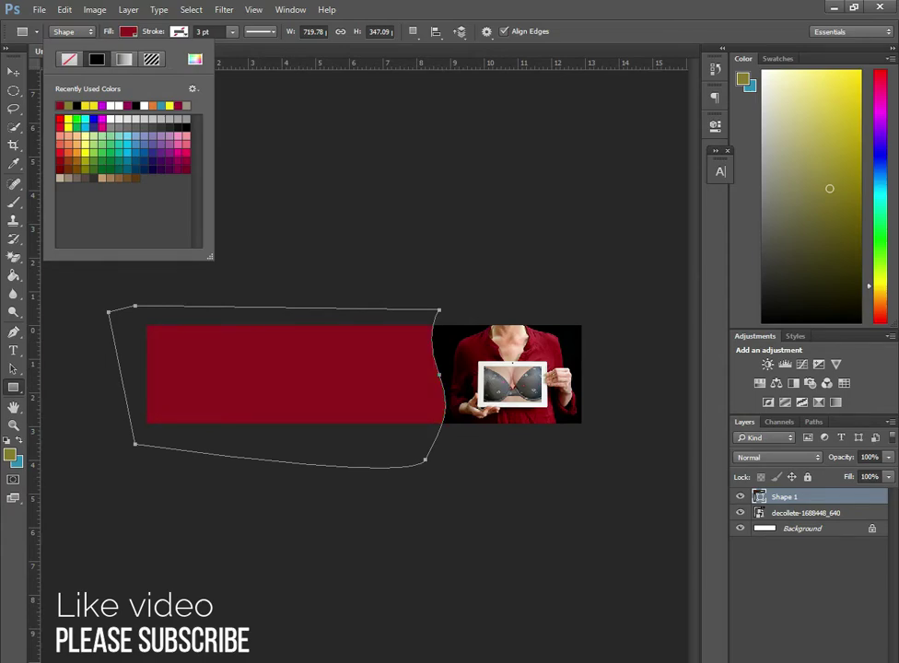
pyautogui.click(12, 72)
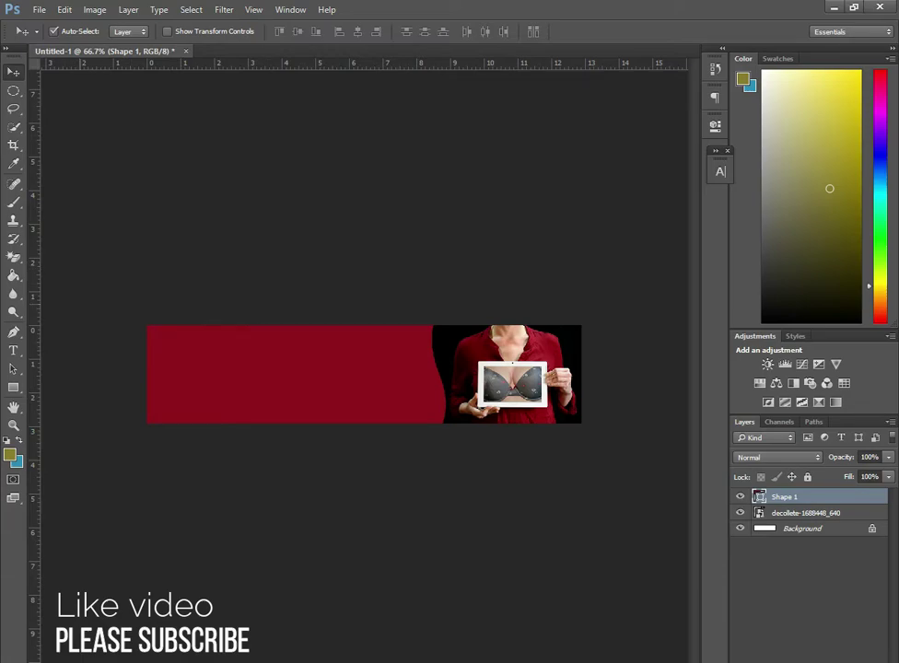
pyautogui.click(576, 385)
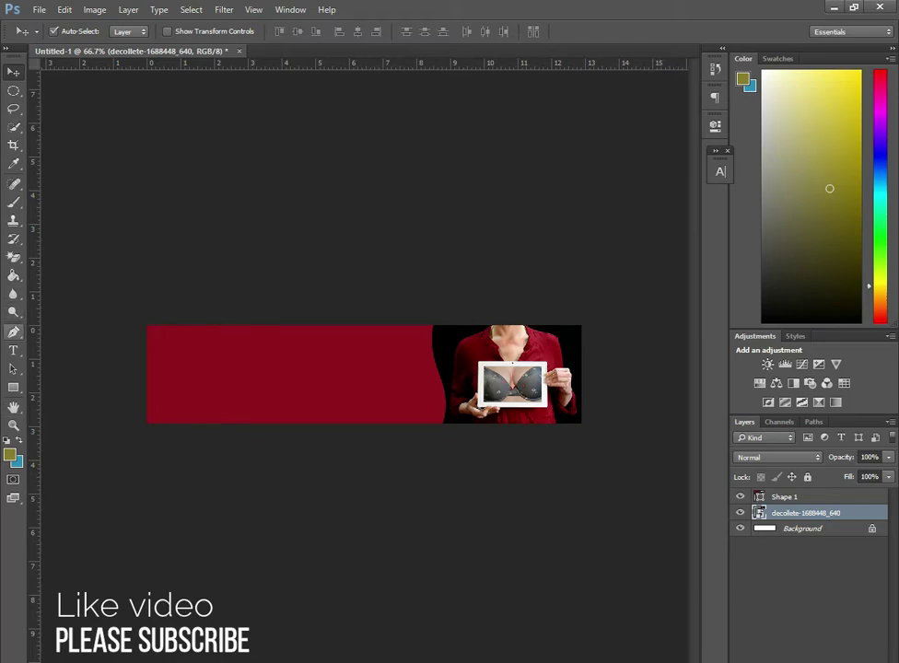
pyautogui.press('p')
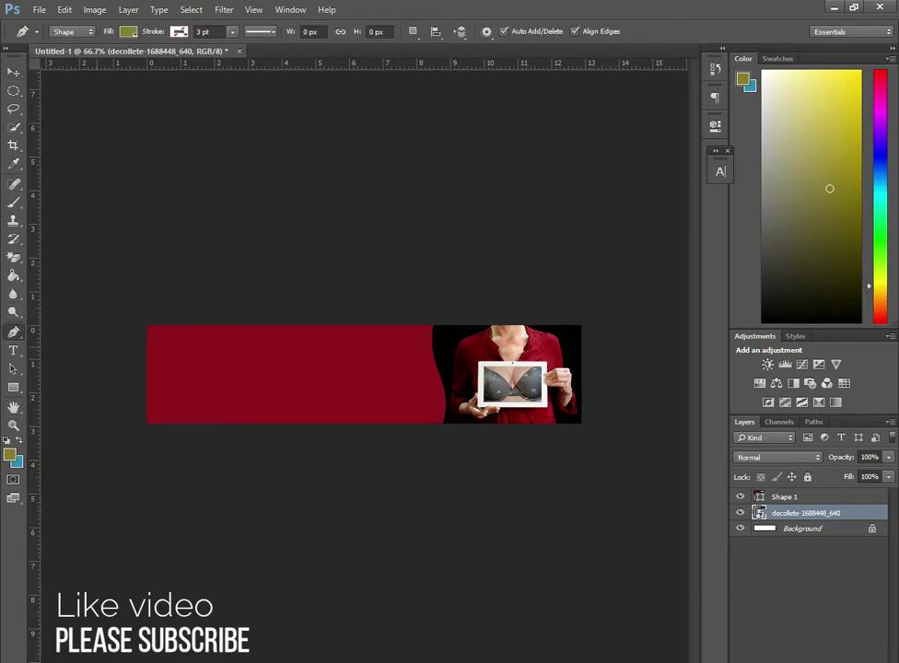
# Discard an empty first text attempt and start a new text layer above Shape 1.
pyautogui.press('t')
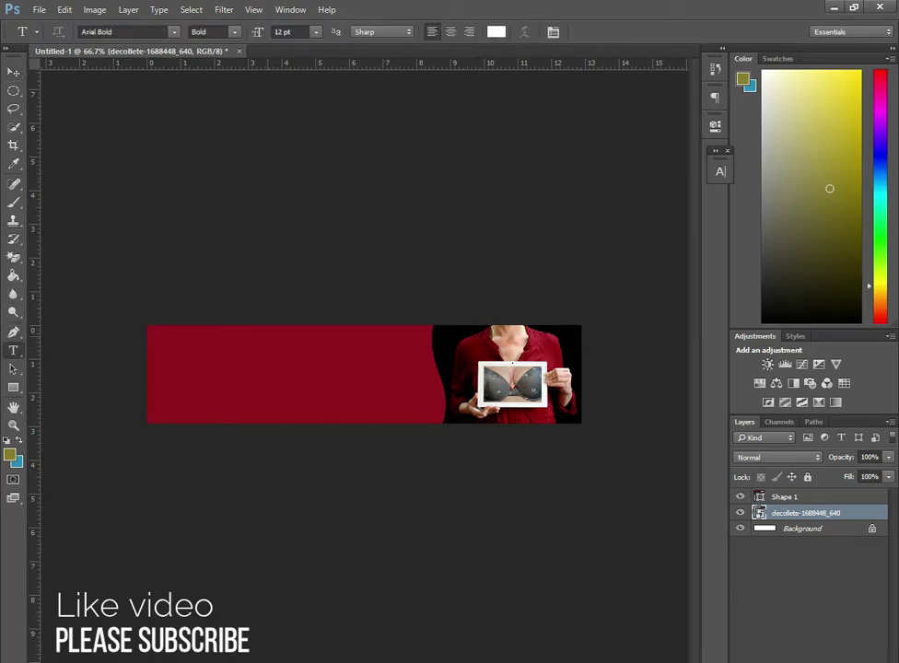
pyautogui.click(239, 368)
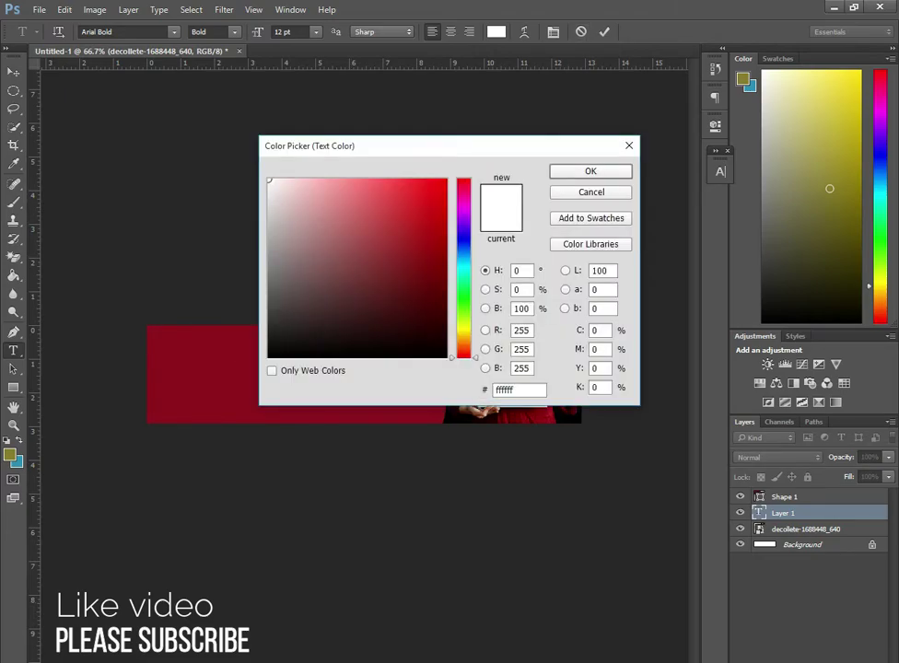
pyautogui.press('Return')
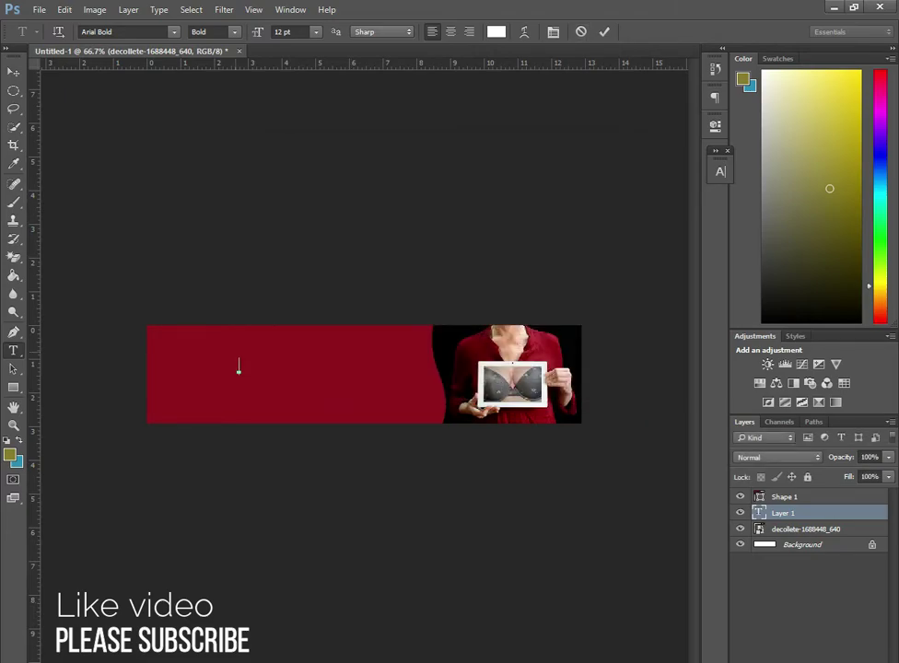
pyautogui.click(239, 368)
pyautogui.press('BackSpace')
pyautogui.press('BackSpace')
pyautogui.press('Escape')
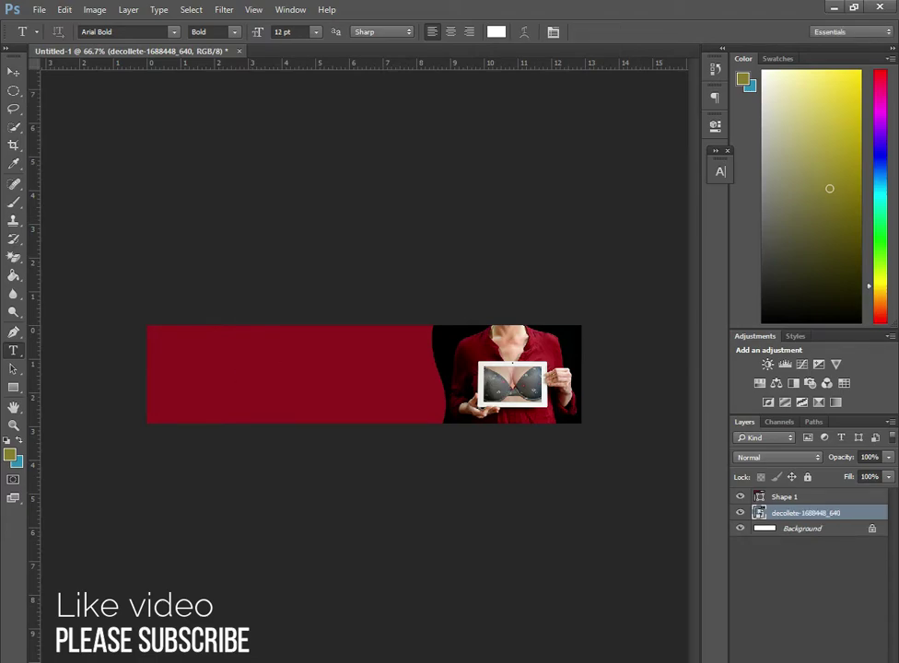
pyautogui.click(784, 497)
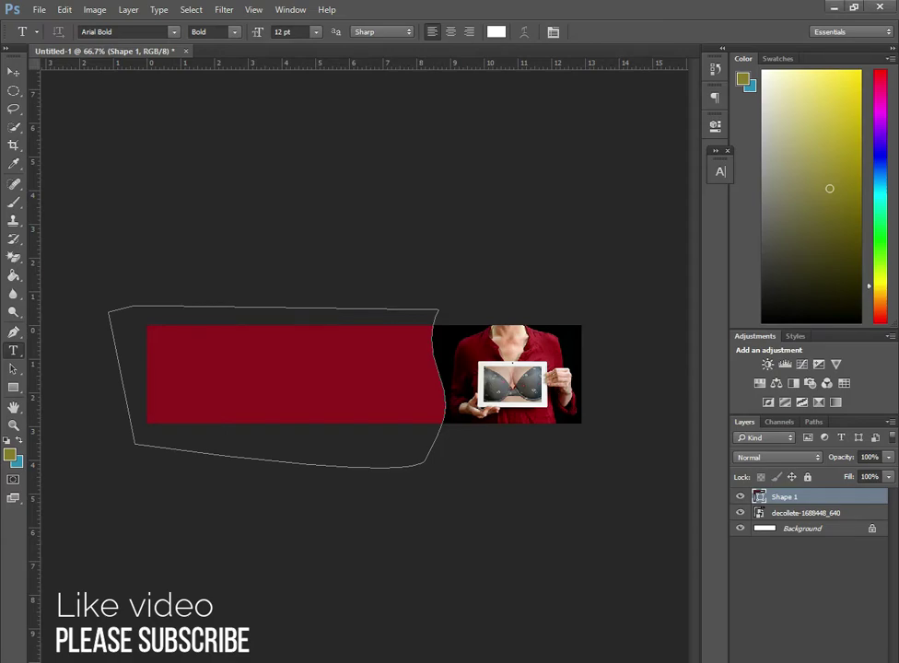
pyautogui.click(179, 362)
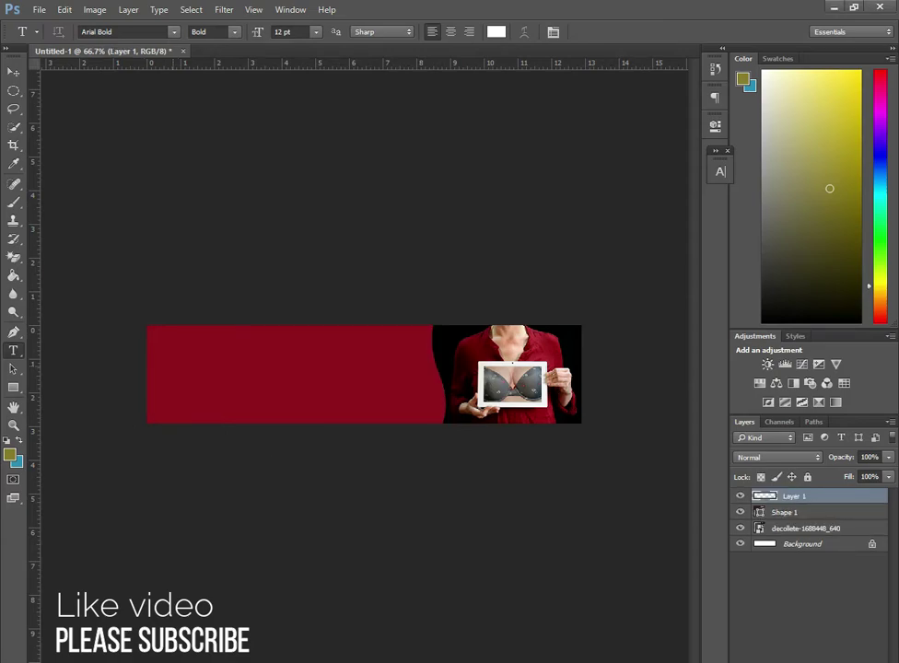
# Type the heading BEST BLOUSE and set it to 72 pt.
pyautogui.write('1')
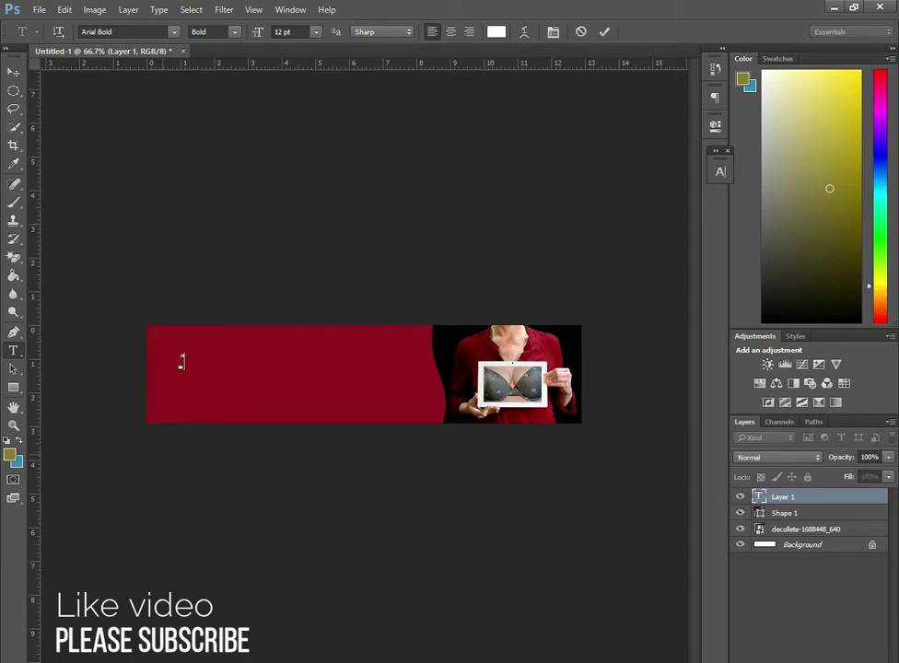
pyautogui.write('noxl')
pyautogui.write(' нало')
pyautogui.hotkey('ctrl', 'Return')
pyautogui.click(316, 31)
pyautogui.click(314, 269)
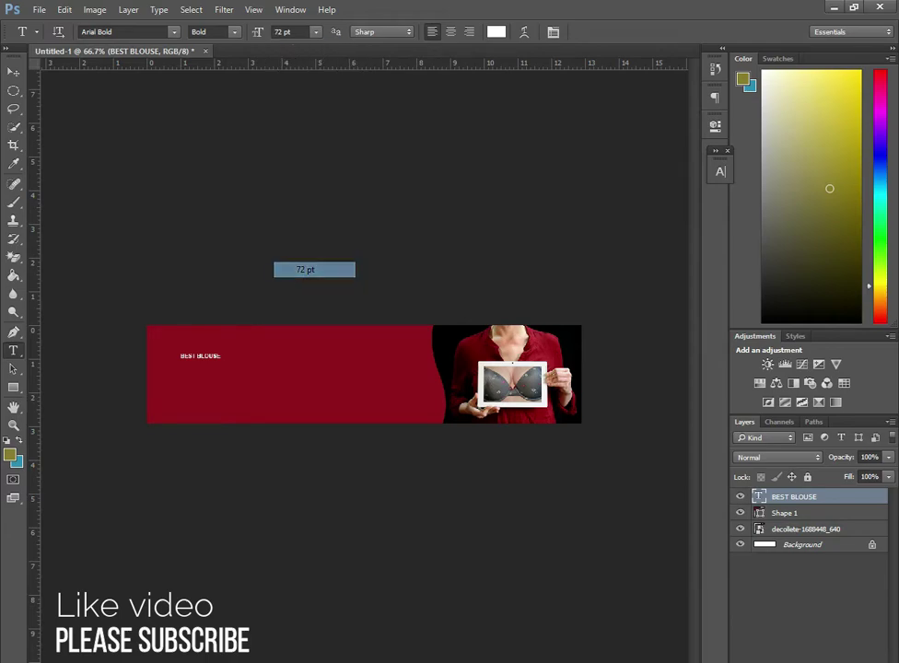
# Scale the BEST BLOUSE heading down slightly and position it at the banner's upper left.
pyautogui.click(13, 71)
pyautogui.moveTo(274, 324); pyautogui.dragTo(247, 324)
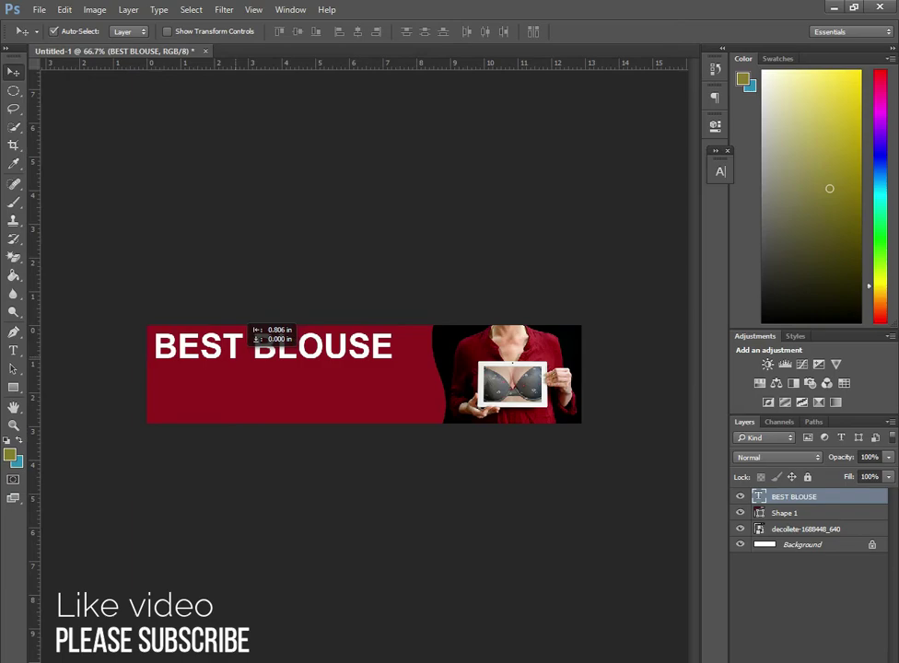
pyautogui.hotkey('ctrl', '1')
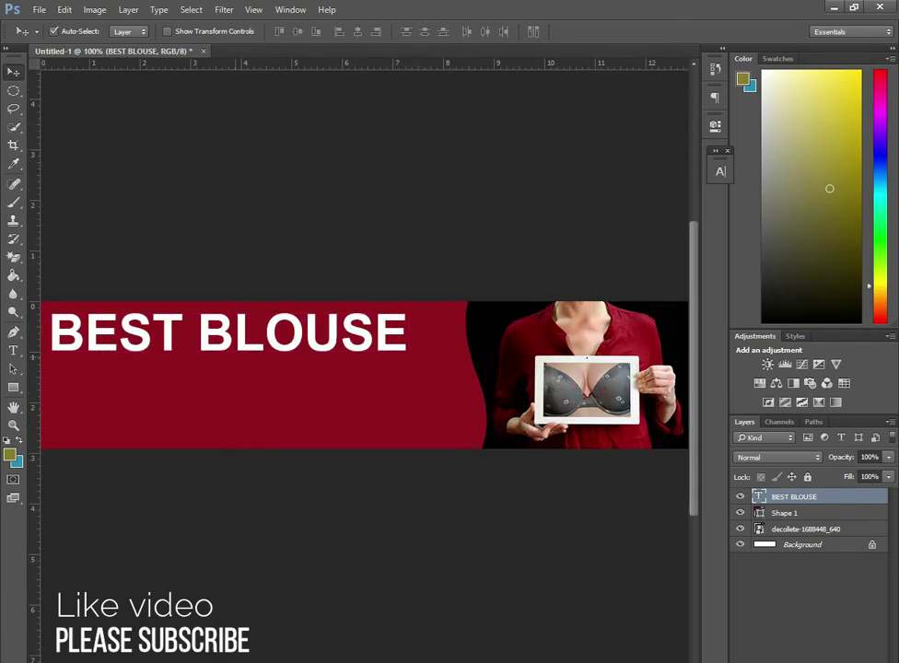
pyautogui.scroll(-1, 363, 359)
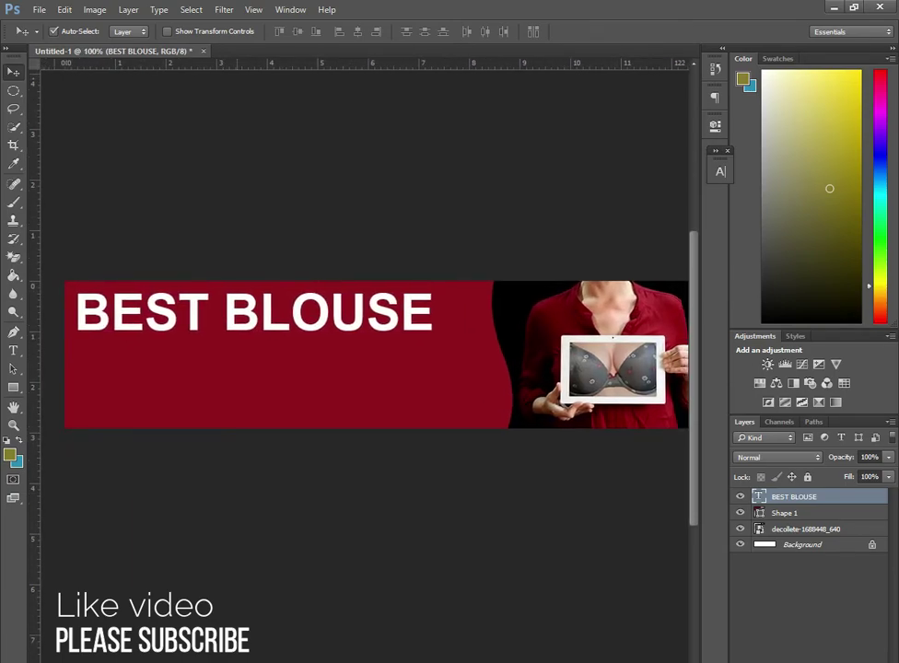
pyautogui.moveTo(179, 301); pyautogui.dragTo(186, 296)
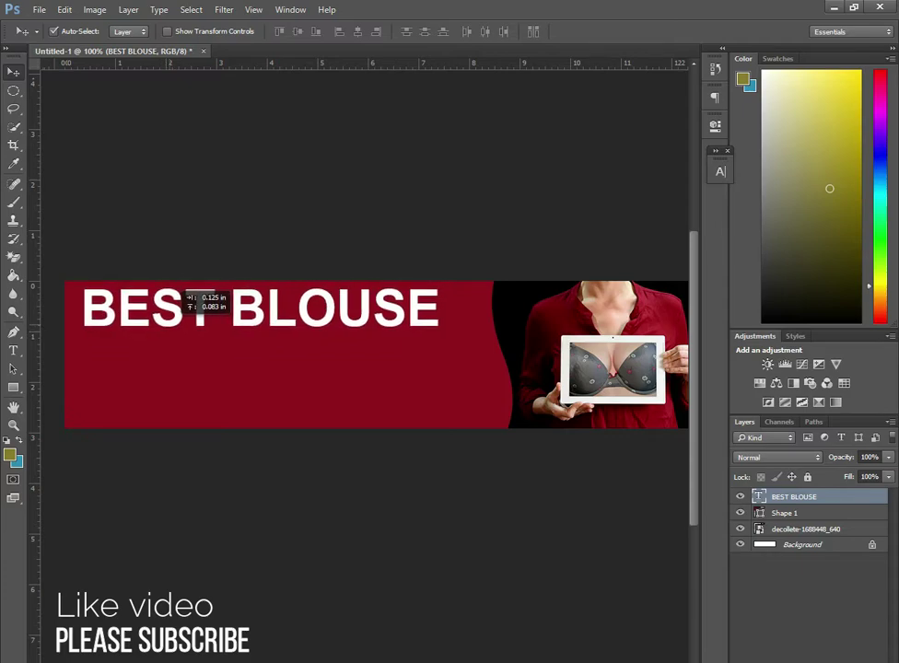
pyautogui.hotkey('ctrl', 't')
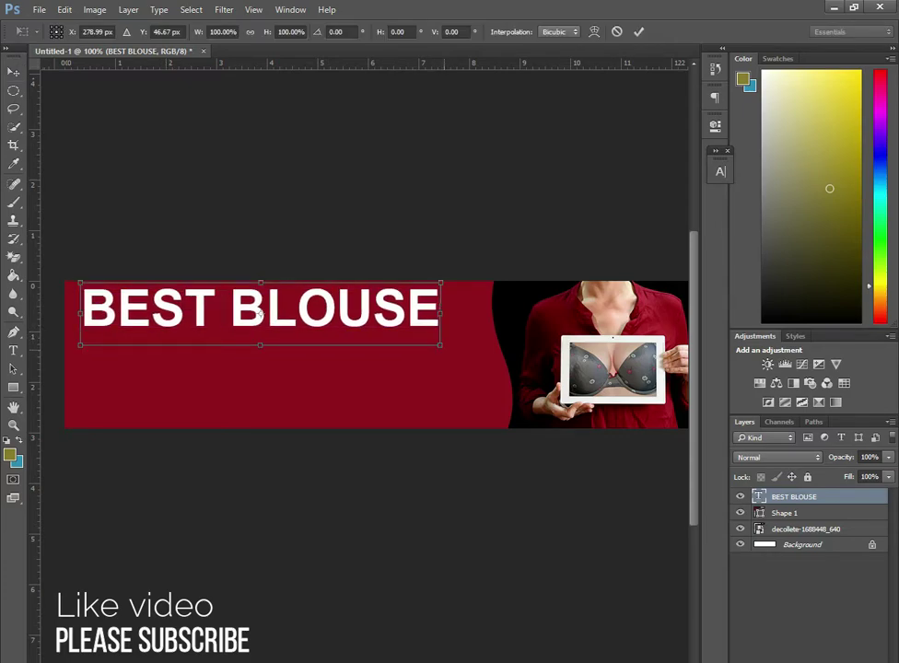
pyautogui.moveTo(441, 314); pyautogui.dragTo(397, 310)
pyautogui.press('Return')
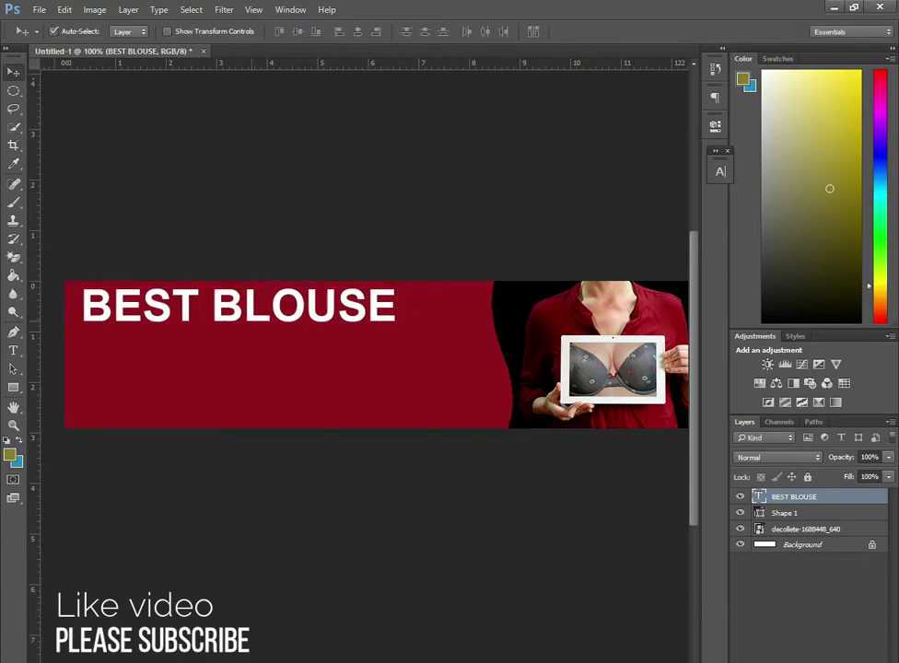
pyautogui.moveTo(248, 283); pyautogui.dragTo(269, 289)
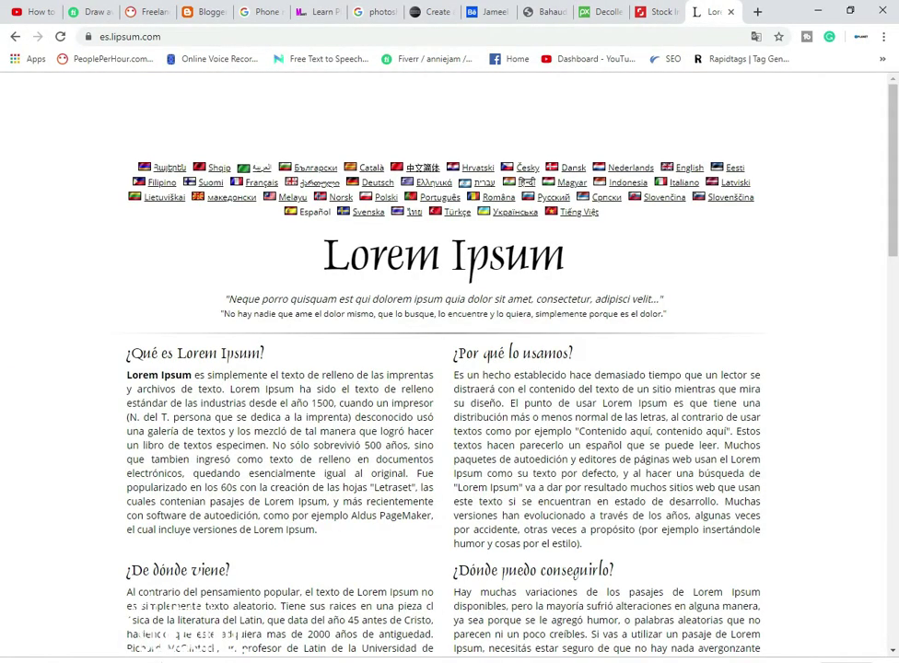
# Select the first sentence of the '¿Qué es Lorem Ipsum?' paragraph on es.lipsum.com.
pyautogui.moveTo(584, 545)
pyautogui.mouseDown()
pyautogui.moveTo(127, 375)
pyautogui.moveTo(200, 352)
pyautogui.moveTo(193, 375)
pyautogui.mouseUp()
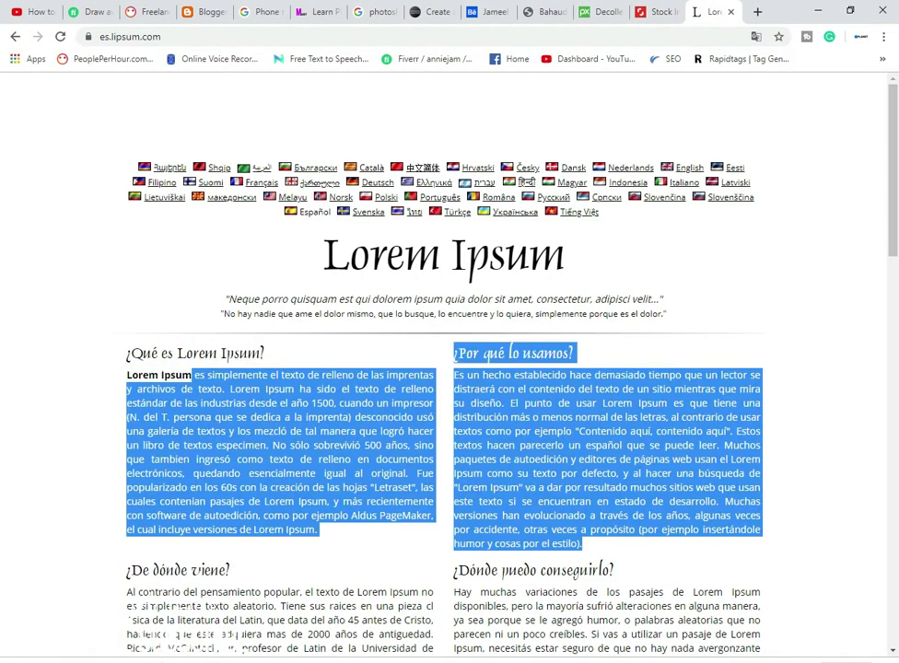
pyautogui.click(192, 374)
pyautogui.moveTo(132, 353); pyautogui.dragTo(126, 353)
pyautogui.click(97, 269)
pyautogui.moveTo(126, 375); pyautogui.dragTo(223, 389)
pyautogui.hotkey('ctrl', 'c')
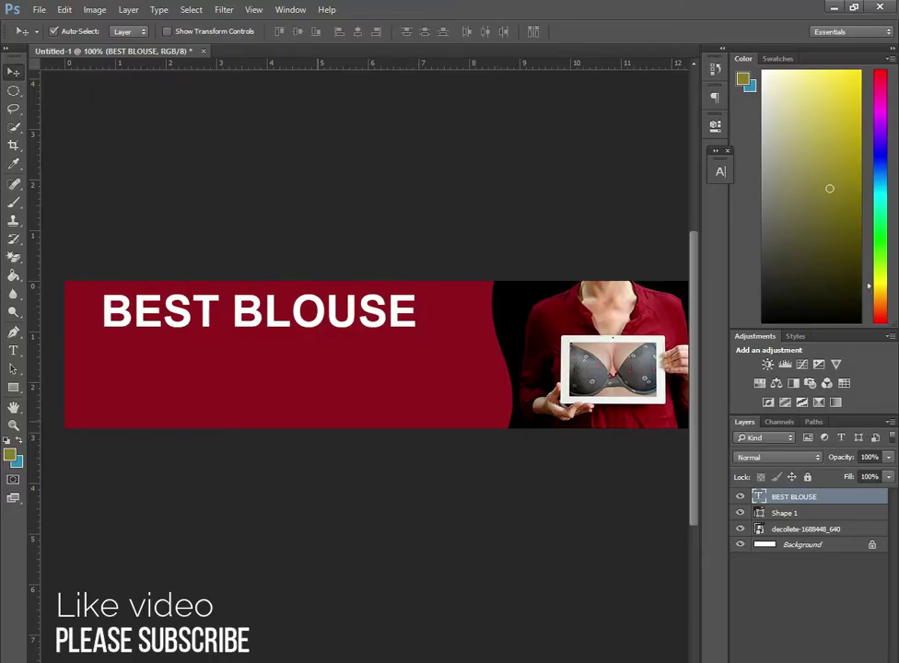
# Commit the heading and draw a paragraph text box below BEST BLOUSE.
pyautogui.press('t')
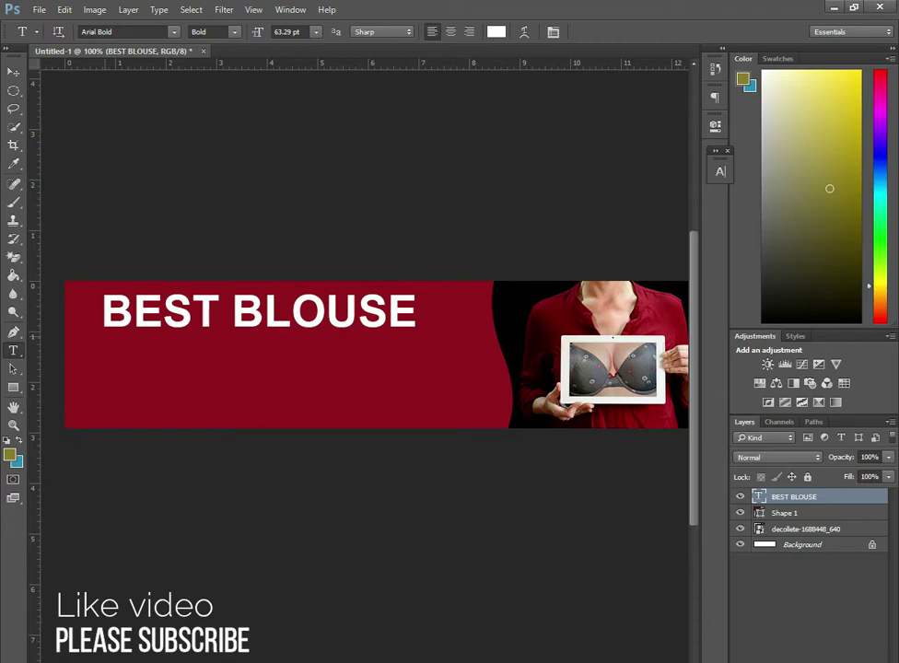
pyautogui.moveTo(101, 313); pyautogui.dragTo(416, 317)
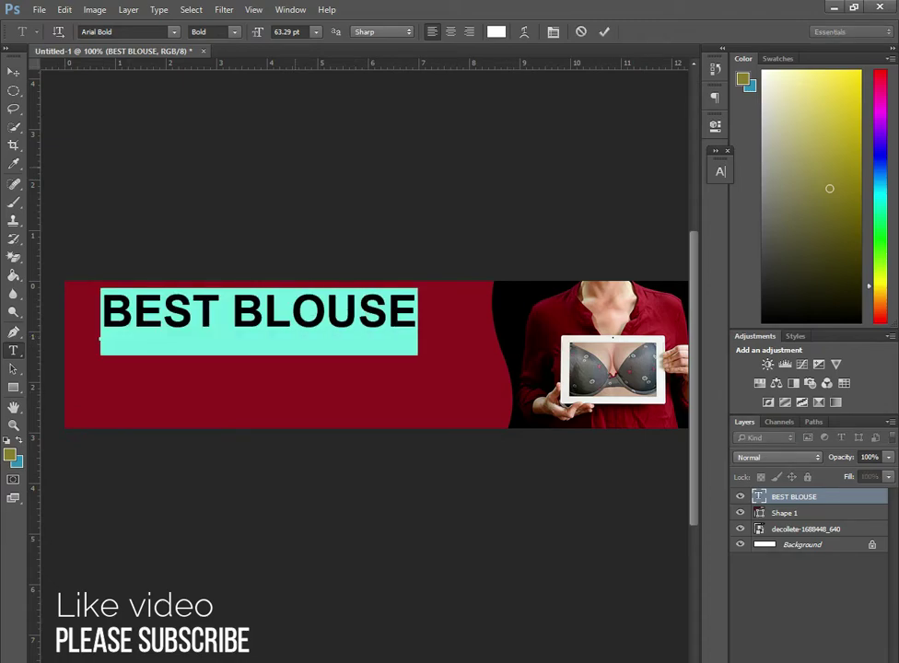
pyautogui.hotkey('ctrl', 'Return')
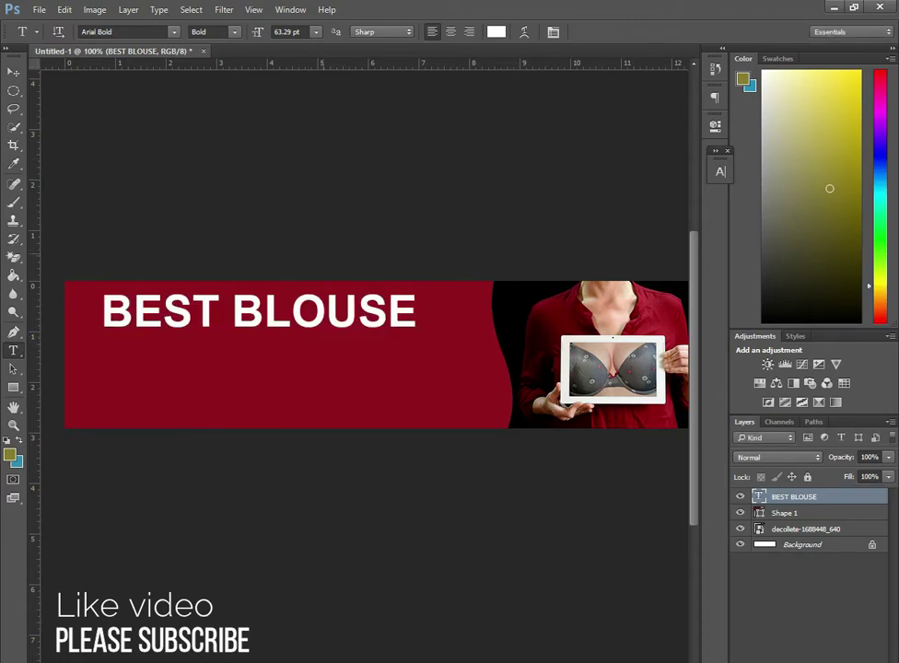
pyautogui.moveTo(101, 361)
pyautogui.mouseDown()
pyautogui.moveTo(425, 419)
pyautogui.moveTo(406, 406)
pyautogui.mouseUp()
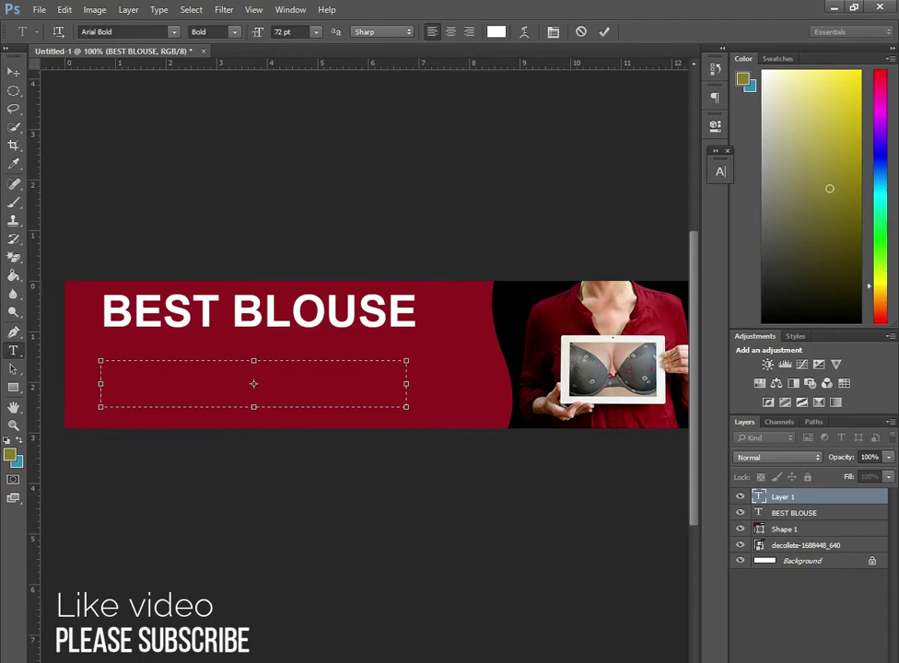
# Paste the copied Lorem Ipsum sentence into the text box at 18 pt.
pyautogui.click(316, 31)
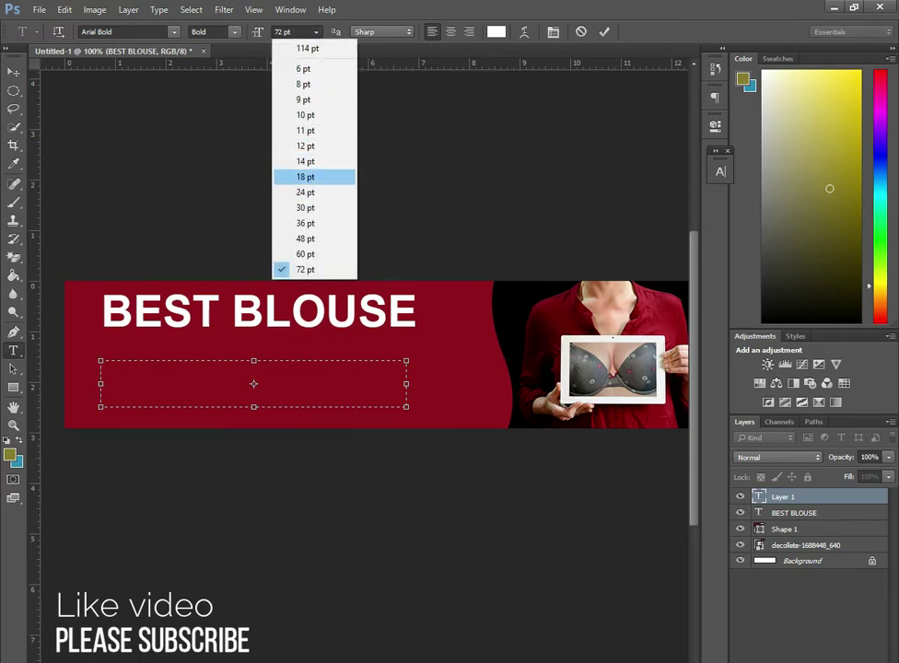
pyautogui.press('Return')
pyautogui.hotkey('ctrl', 'v')
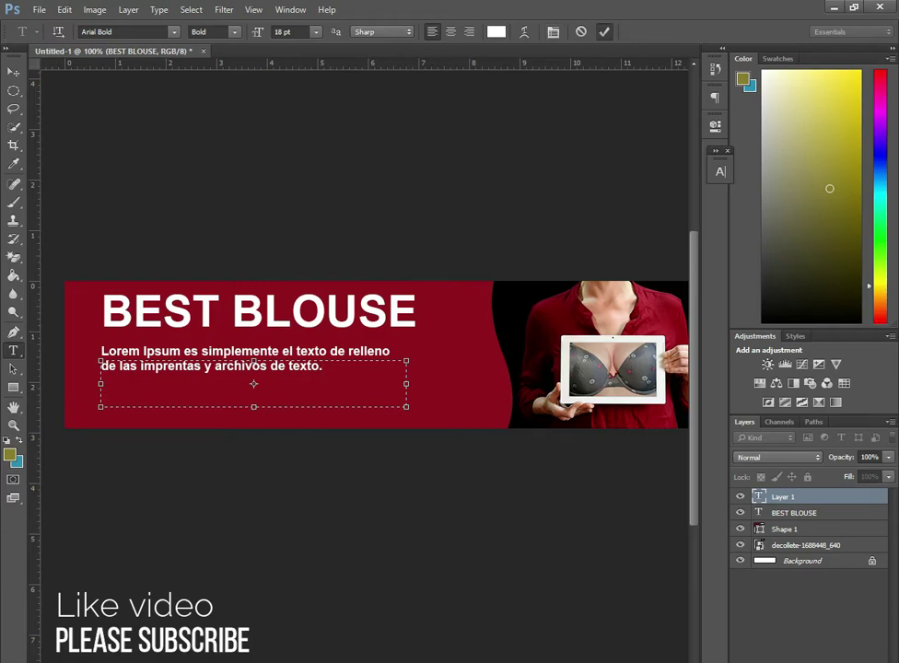
pyautogui.hotkey('ctrl', 'Return')
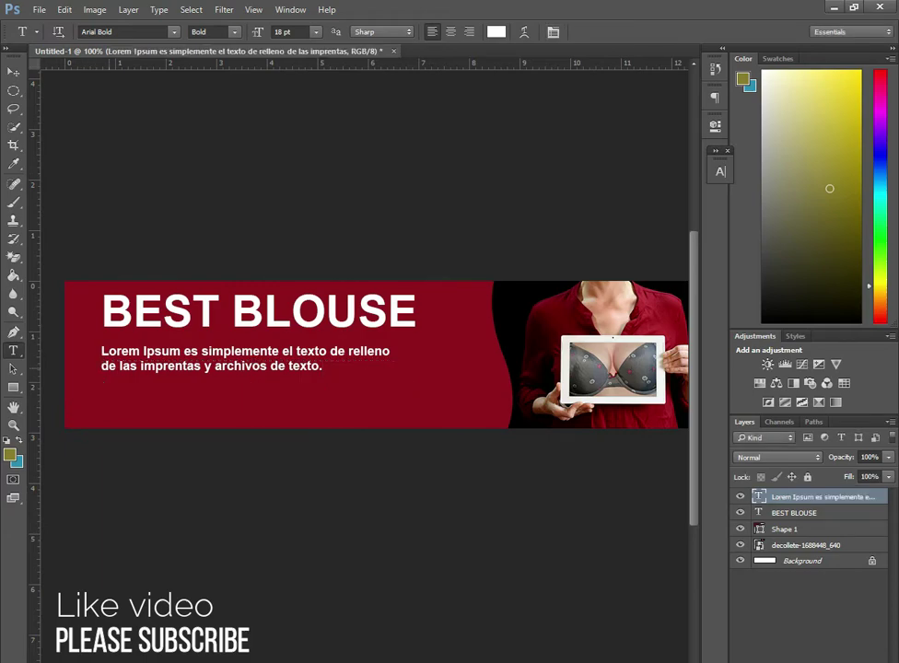
# Remove the leading space, centre-align the paragraph and move it just under the heading.
pyautogui.click(212, 359)
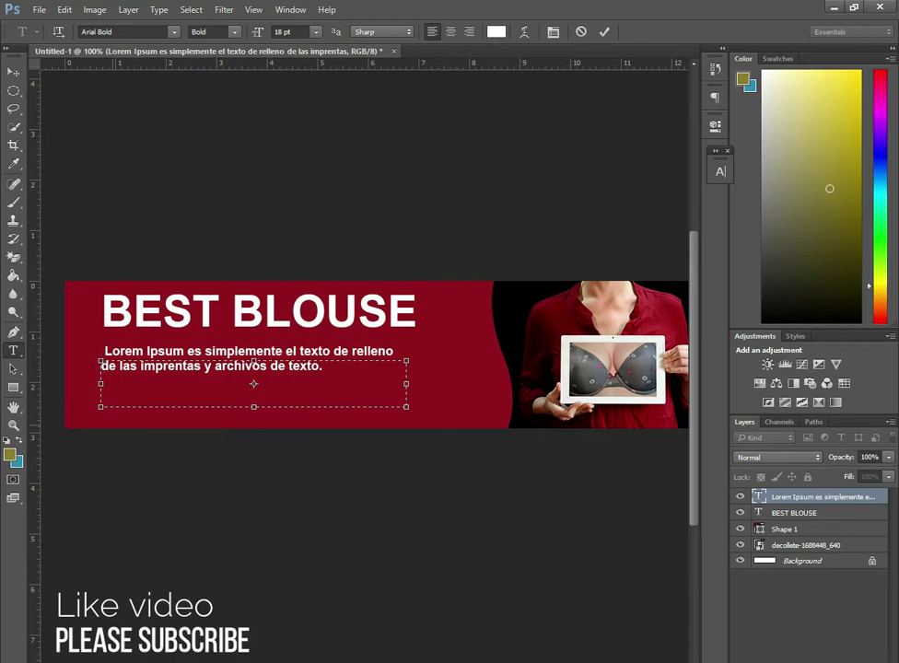
pyautogui.press('BackSpace')
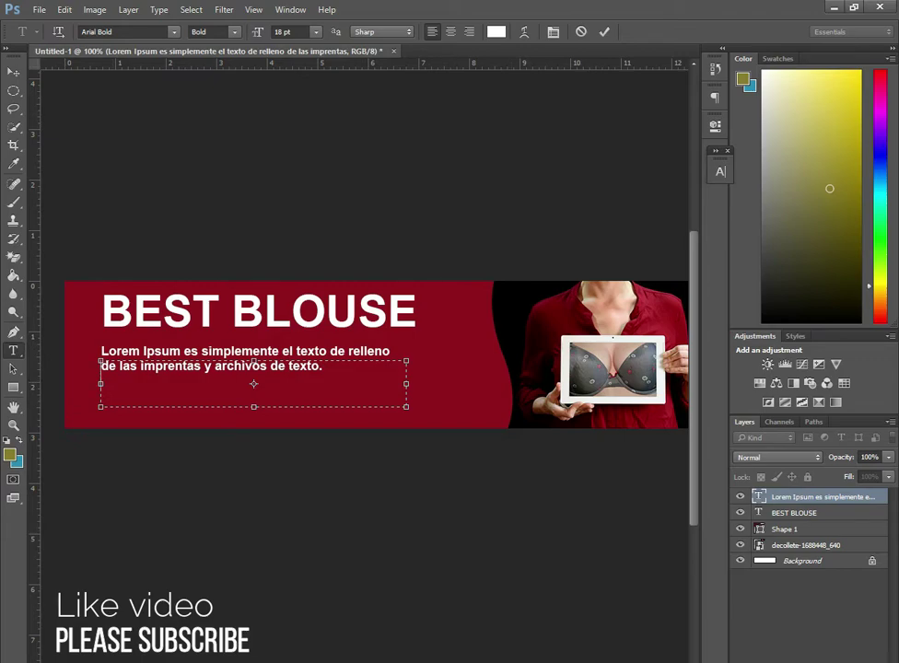
pyautogui.hotkey('ctrl', 'shift', 'c')
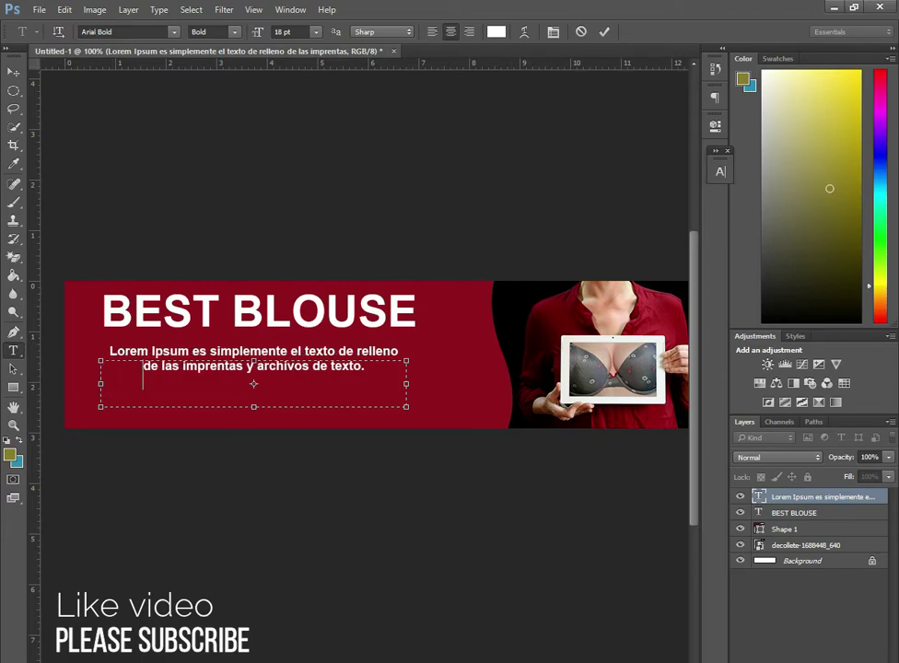
pyautogui.hotkey('ctrl', 'Return')
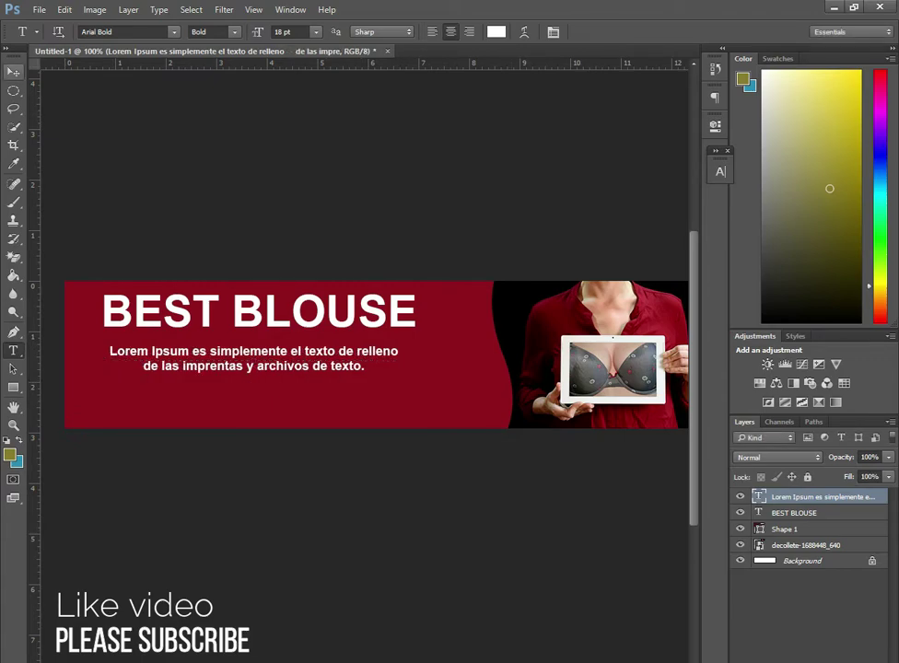
pyautogui.press('v')
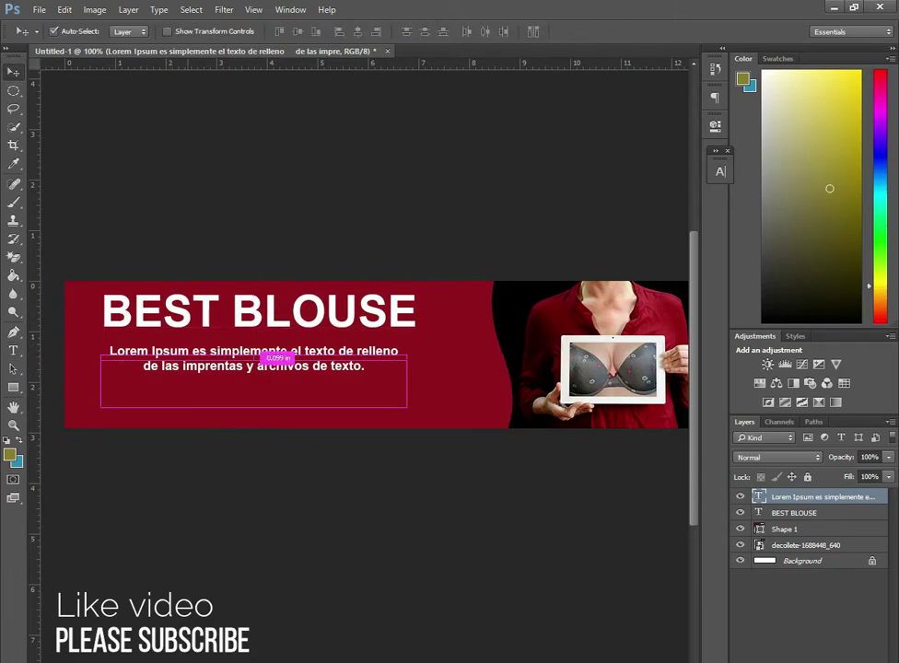
pyautogui.moveTo(278, 364); pyautogui.dragTo(278, 353)
pyautogui.press('Down')
pyautogui.press('Down')
pyautogui.press('Down')
pyautogui.press('Down')
pyautogui.press('Down')
pyautogui.press('Down')
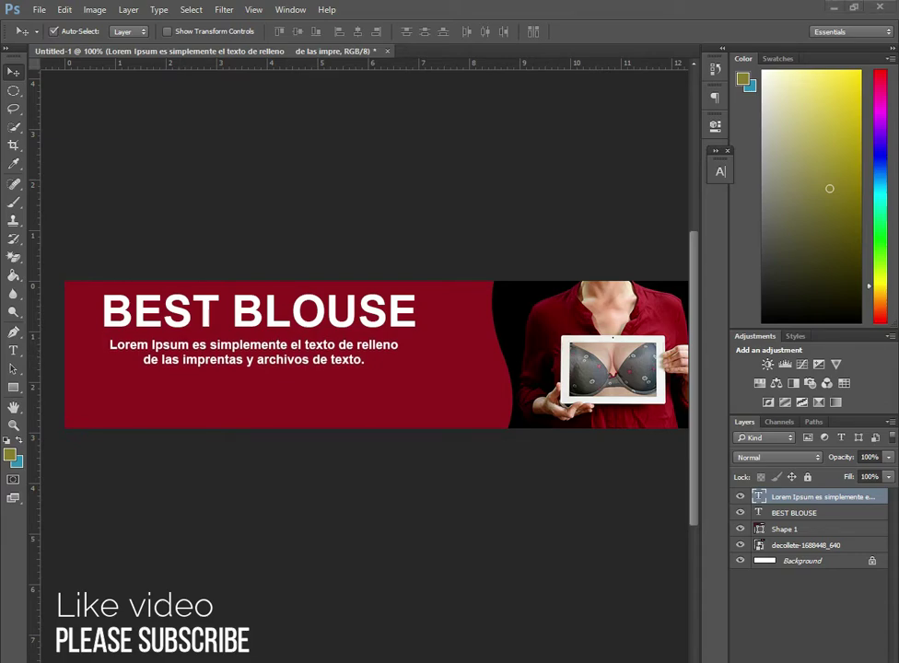
# Draw a trial ellipse under the paragraph text, then delete it.
pyautogui.press('u')
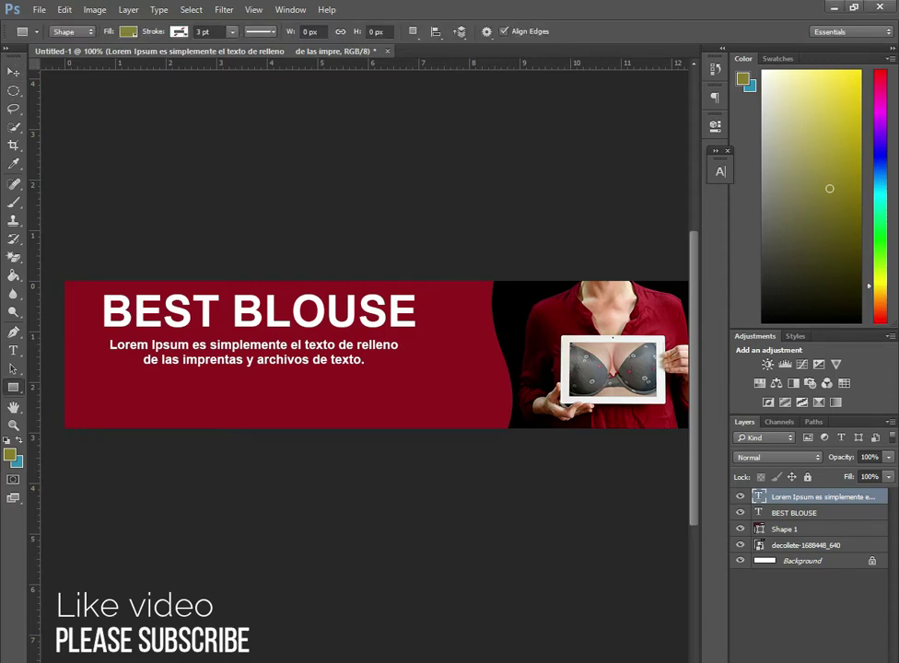
pyautogui.rightClick(12, 387)
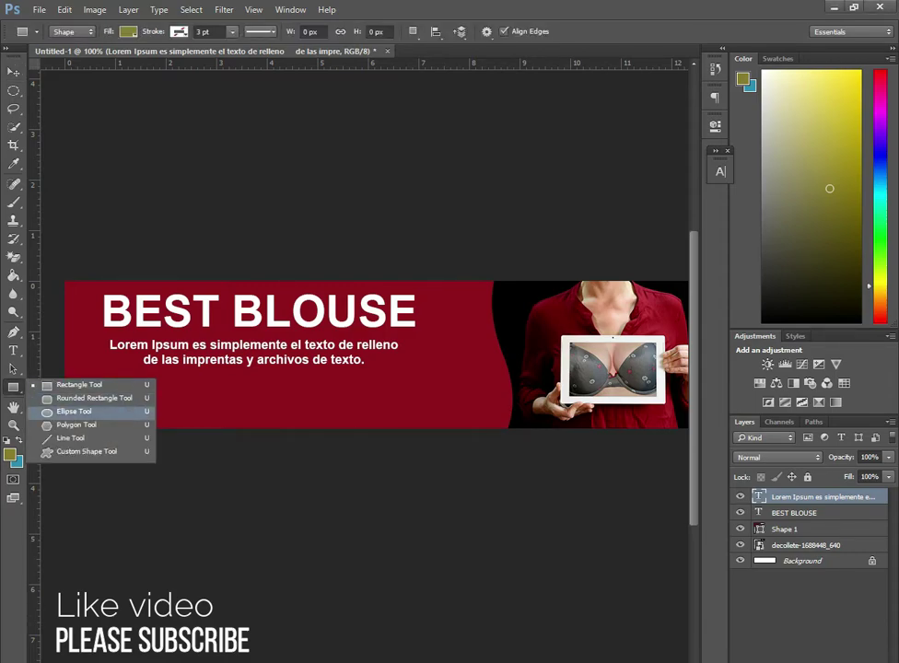
pyautogui.click(81, 412)
pyautogui.moveTo(203, 354); pyautogui.dragTo(421, 432)
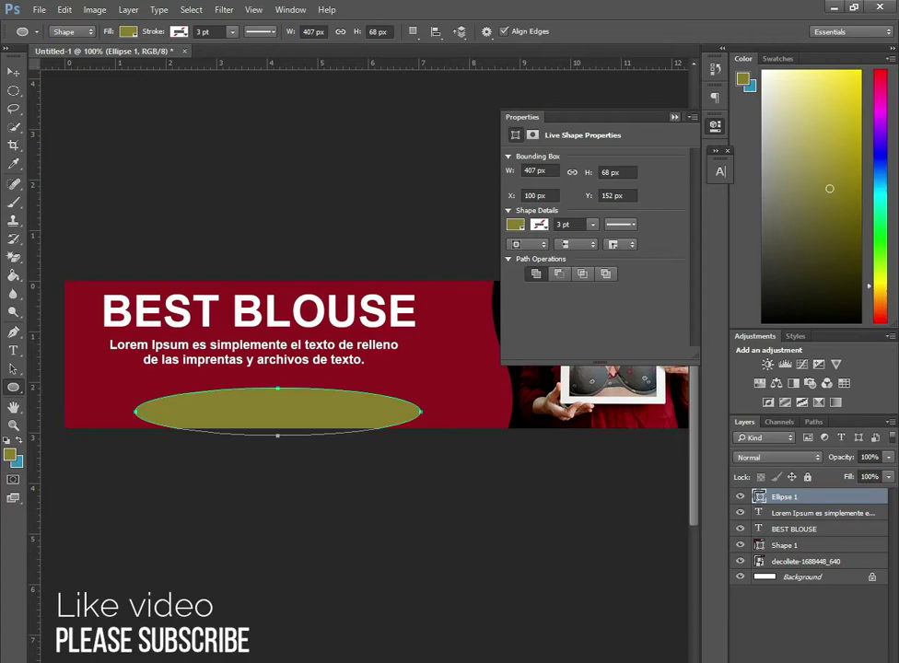
pyautogui.press('Delete')
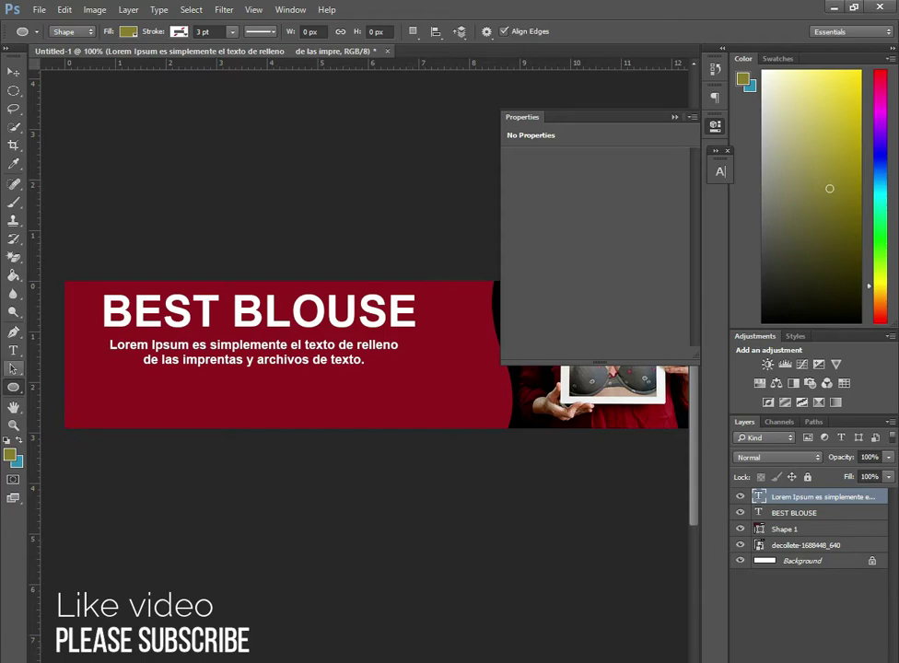
# Draw a 181 × 39 px rounded rectangle below the Lorem Ipsum text, then reset and swap colours.
pyautogui.rightClick(13, 387)
pyautogui.click(71, 398)
pyautogui.moveTo(134, 382)
pyautogui.mouseDown()
pyautogui.moveTo(163, 412)
pyautogui.moveTo(287, 406)
pyautogui.moveTo(259, 402)
pyautogui.mouseUp()
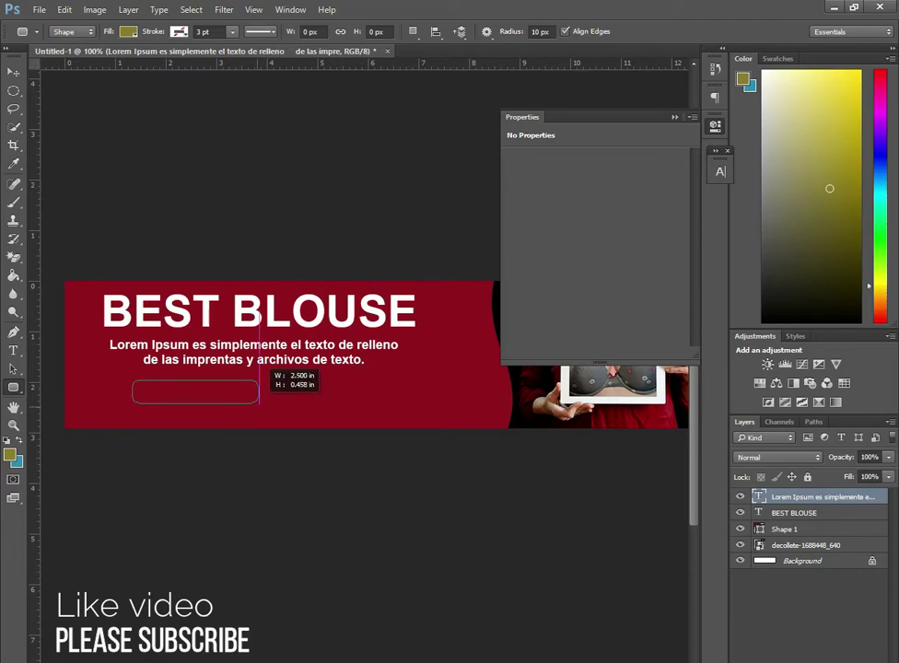
pyautogui.moveTo(259, 401); pyautogui.dragTo(260, 406)
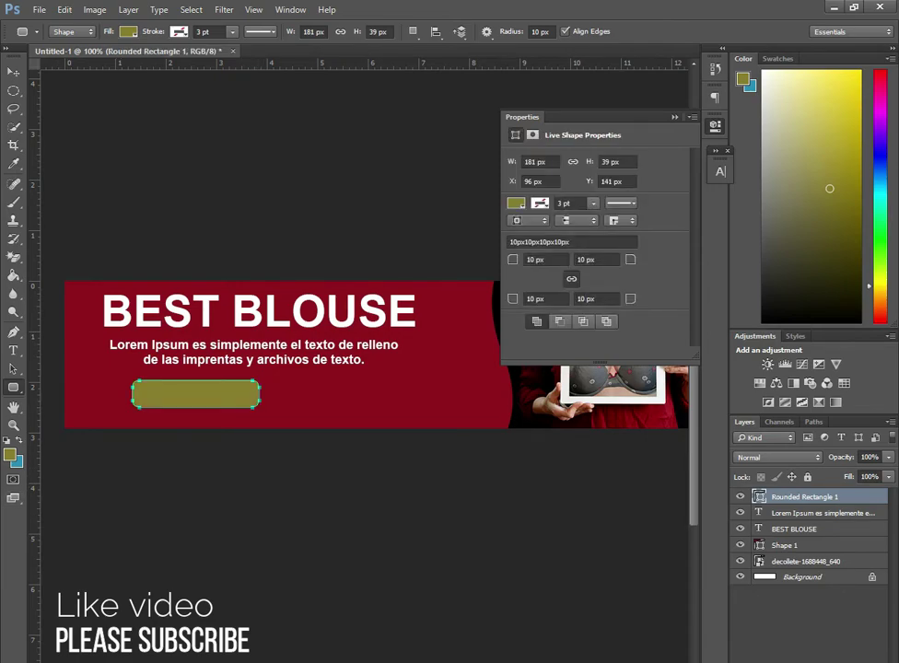
pyautogui.press('d')
pyautogui.press('x')
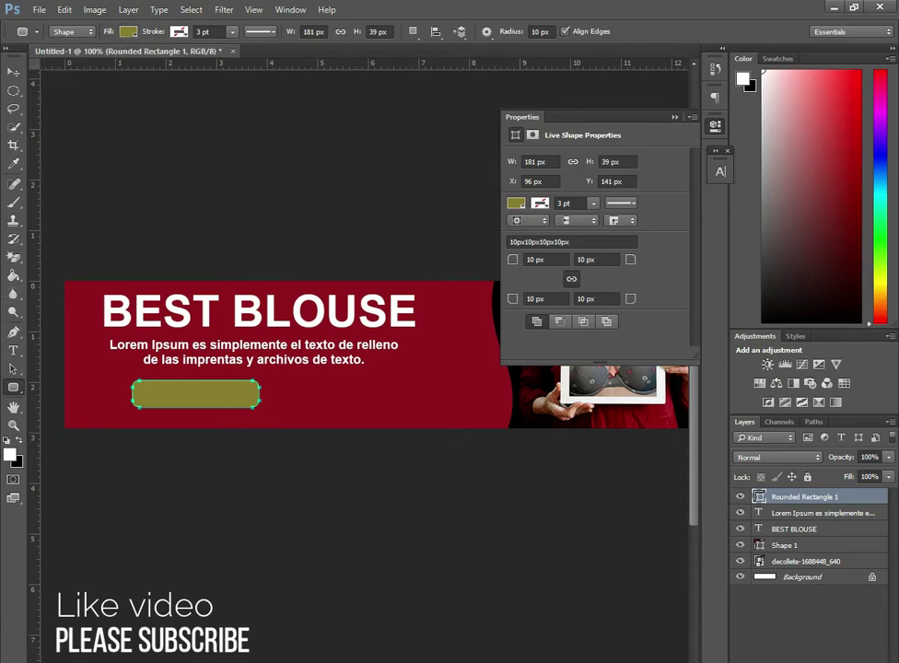
# Fill the rounded rectangle white and centre it under the Lorem Ipsum paragraph.
pyautogui.click(128, 31)
pyautogui.click(60, 105)
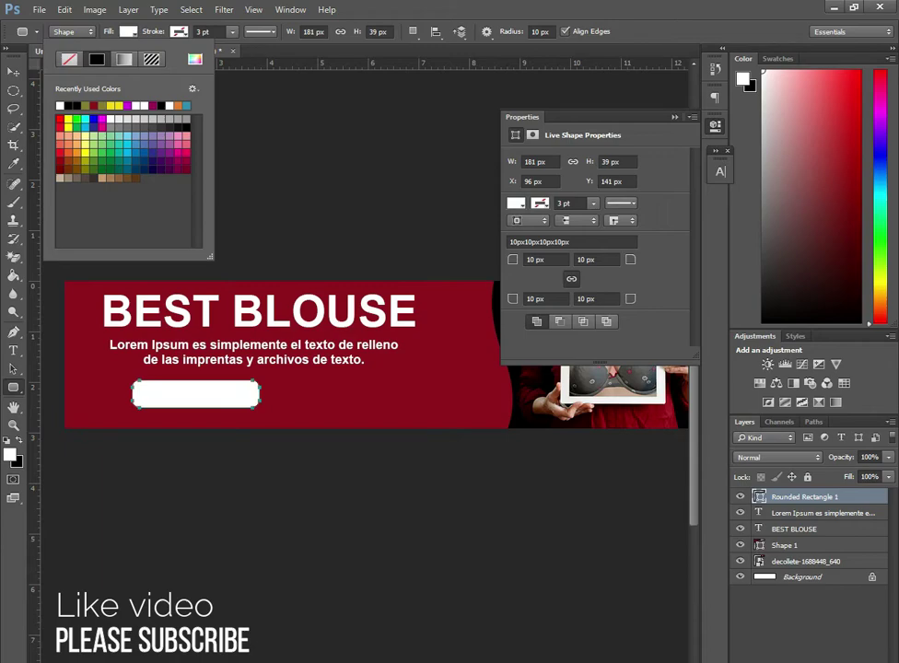
pyautogui.press('Return')
pyautogui.press('v')
pyautogui.moveTo(195, 390)
pyautogui.mouseDown()
pyautogui.moveTo(245, 386)
pyautogui.moveTo(243, 342)
pyautogui.mouseUp()
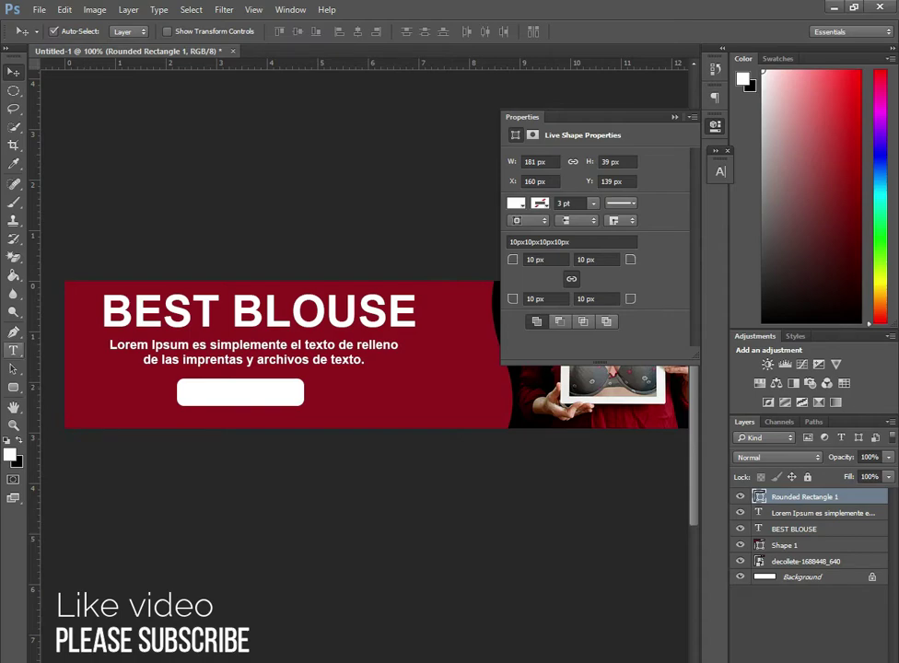
pyautogui.press('t')
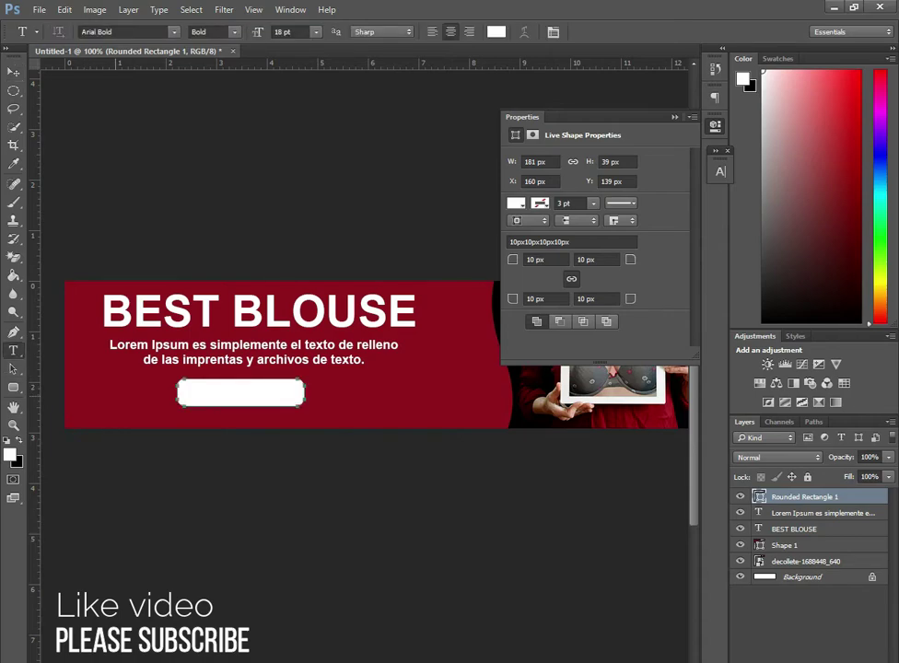
# Add a SHOP NOW text line and sample the banner red as the foreground colour.
pyautogui.click(118, 389)
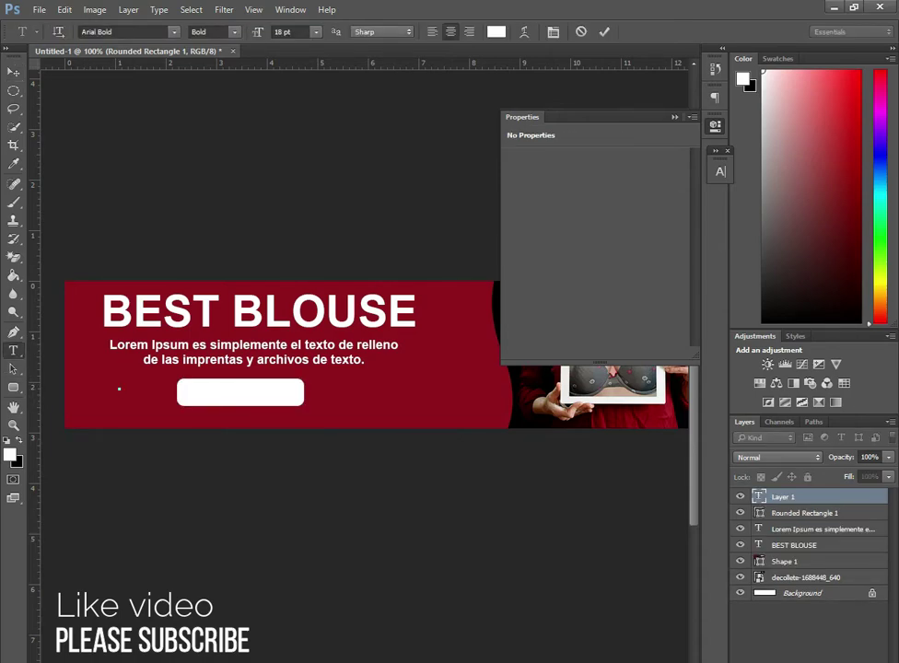
pyautogui.write('SHOP ')
pyautogui.write('NOW')
pyautogui.hotkey('ctrl', 'Return')
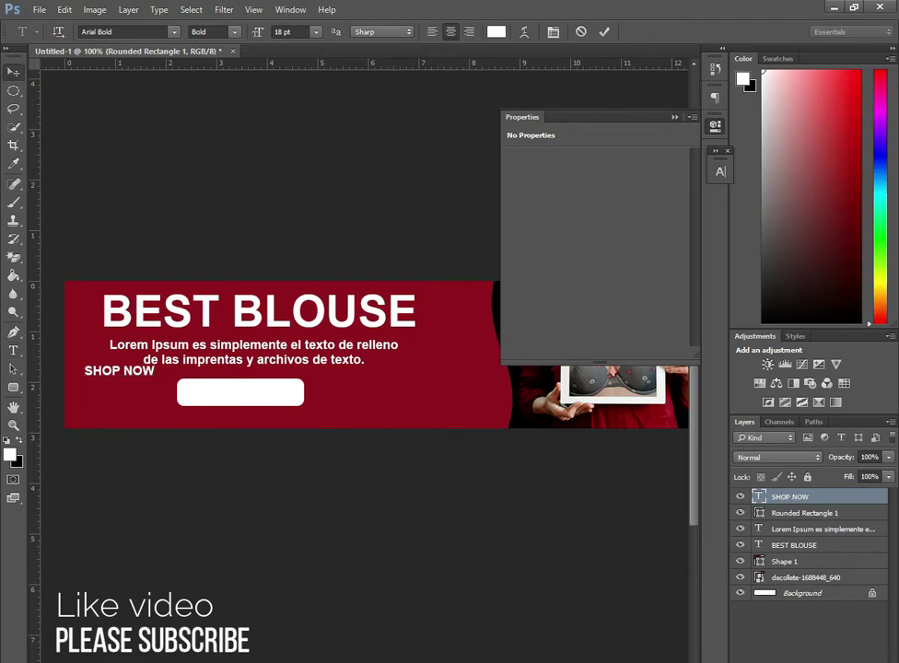
pyautogui.press('v')
pyautogui.click(10, 455)
pyautogui.click(138, 405)
pyautogui.press('Return')
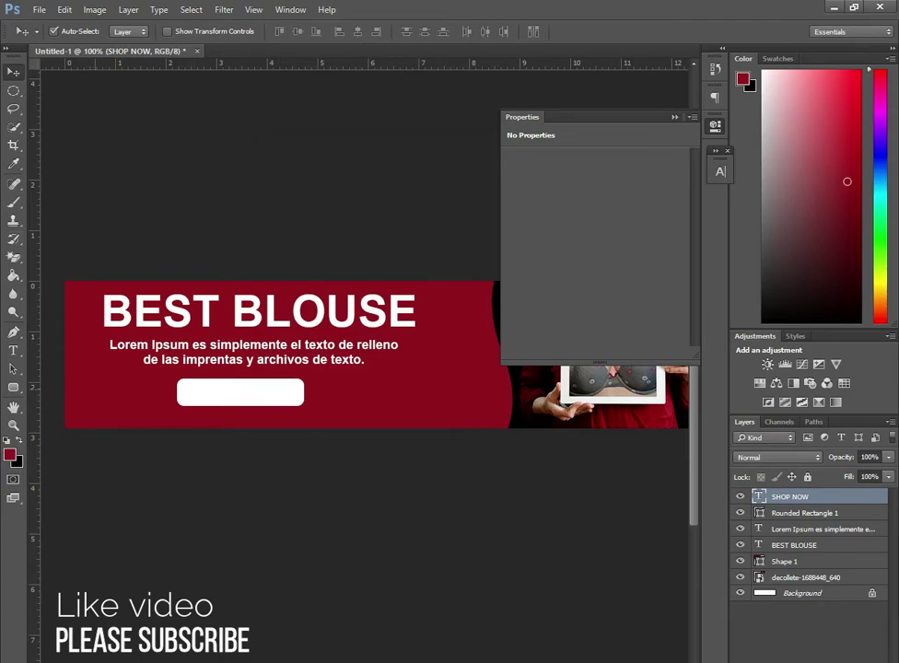
# Move SHOP NOW onto the white button, scale it to 28.94 pt, and nudge it down.
pyautogui.moveTo(74, 368); pyautogui.dragTo(163, 368)
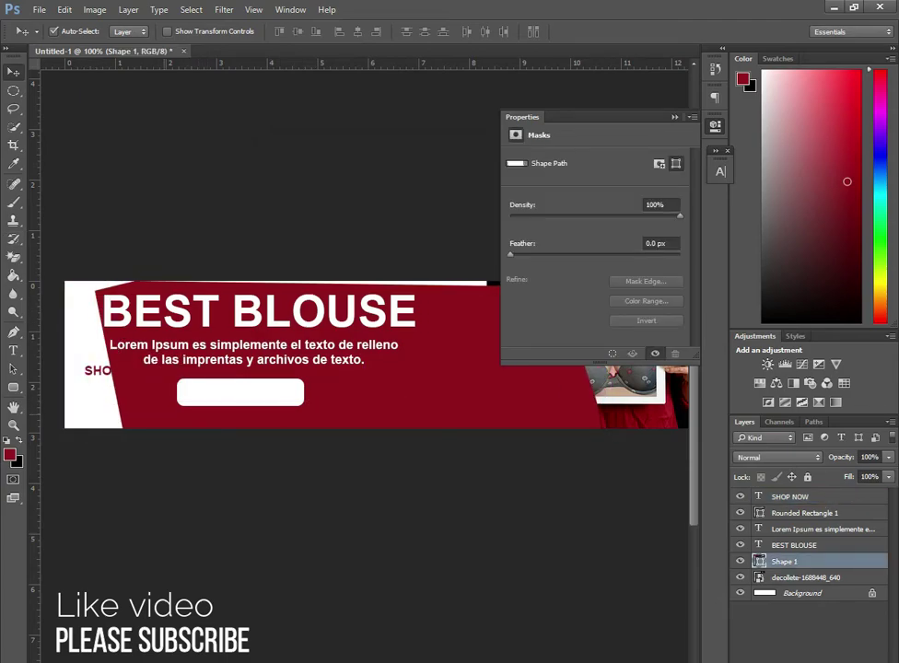
pyautogui.hotkey('ctrl', 'z')
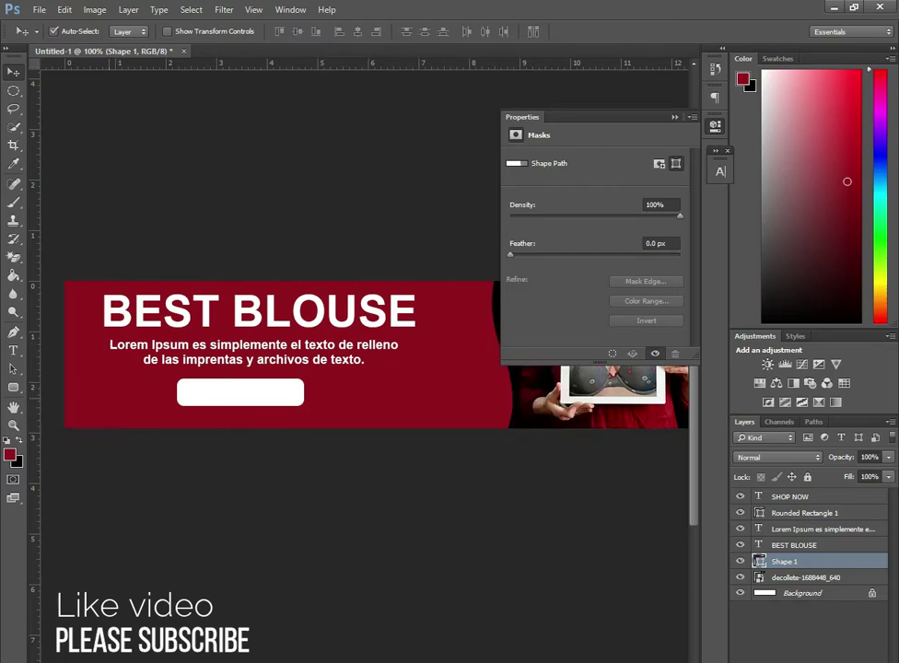
pyautogui.moveTo(101, 304)
pyautogui.mouseDown()
pyautogui.moveTo(183, 304)
pyautogui.moveTo(103, 304)
pyautogui.mouseUp()
pyautogui.moveTo(101, 405); pyautogui.dragTo(220, 398)
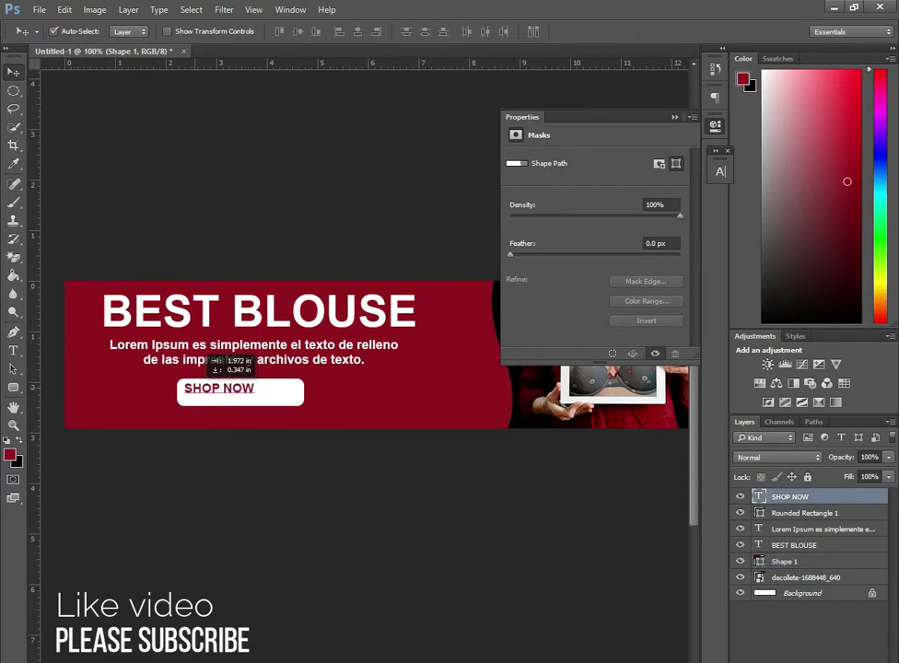
pyautogui.hotkey('ctrl', 't')
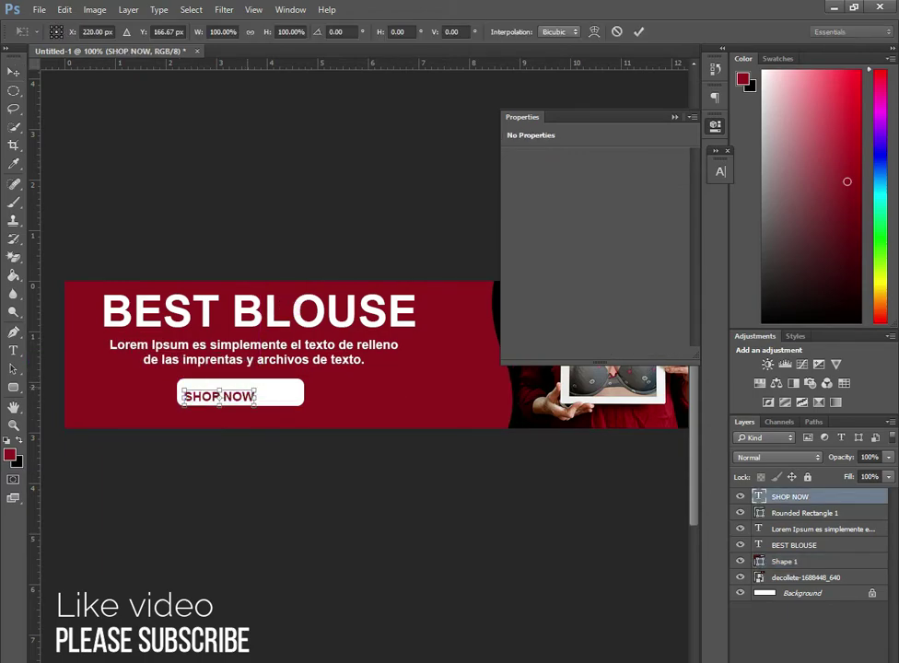
pyautogui.moveTo(255, 403); pyautogui.dragTo(296, 402)
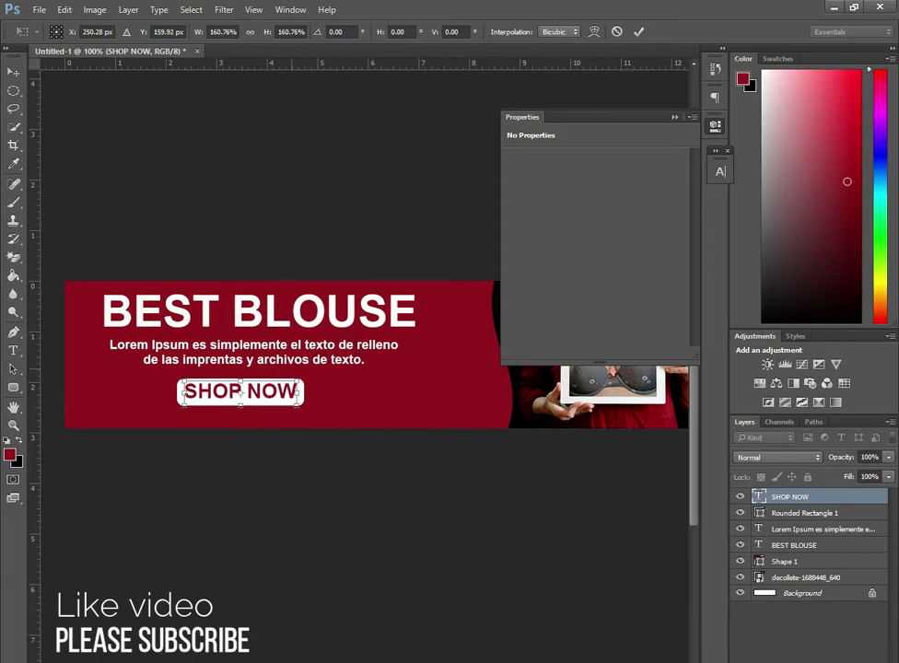
pyautogui.press('Return')
pyautogui.press('Down')
pyautogui.press('Down')
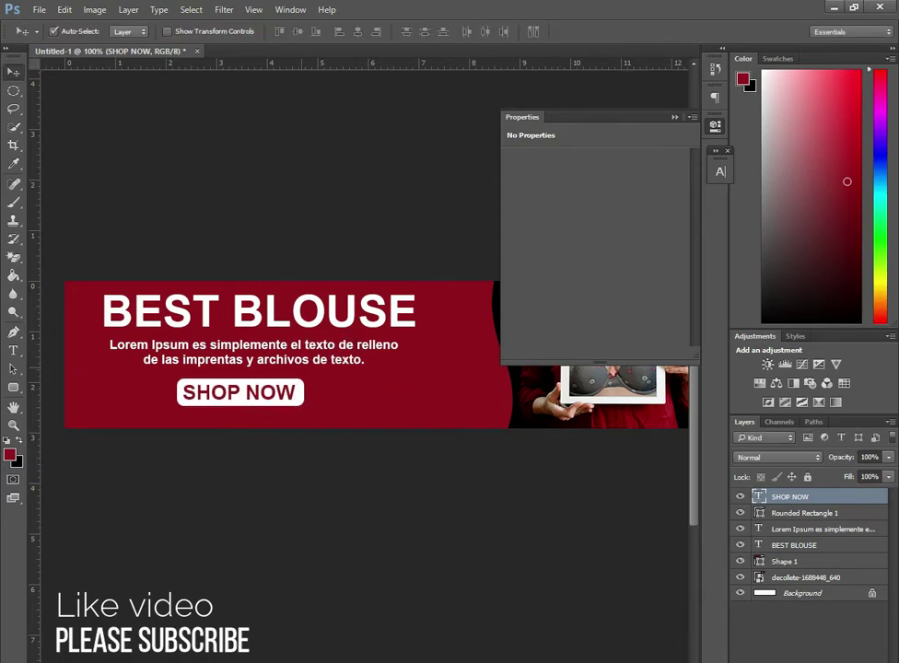
pyautogui.press('Down')
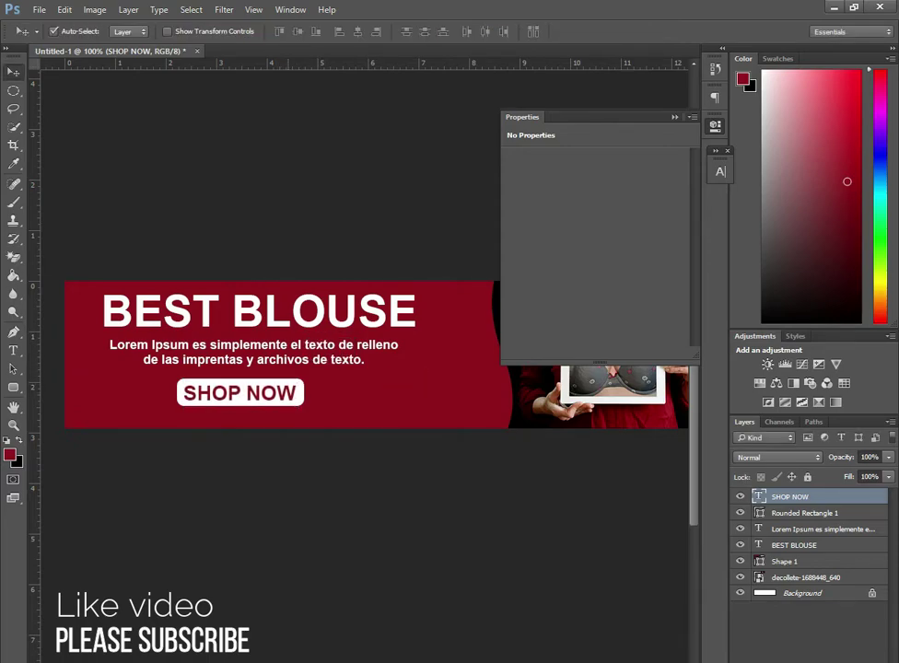
pyautogui.press('t')
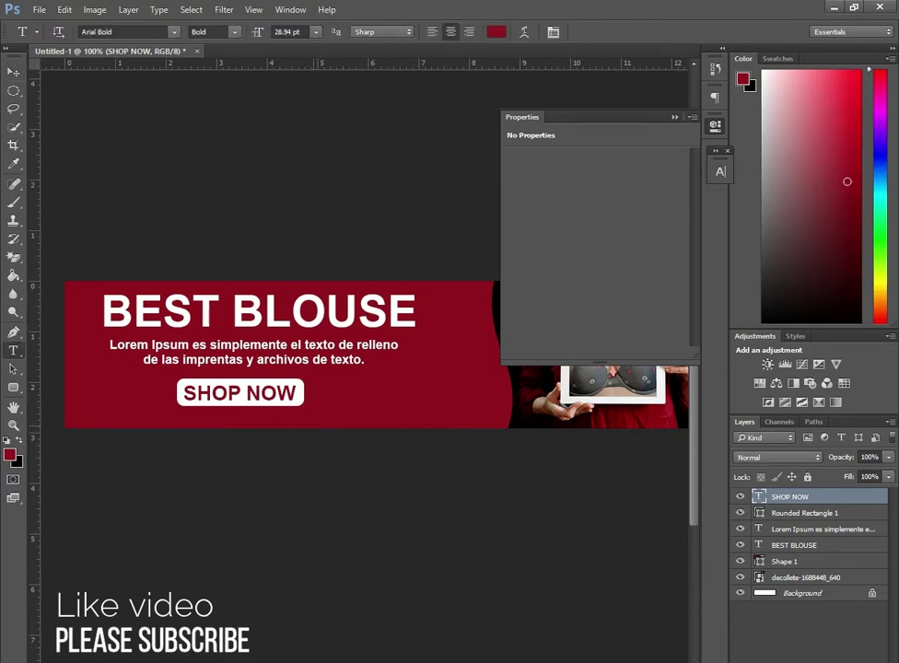
pyautogui.click(110, 410)
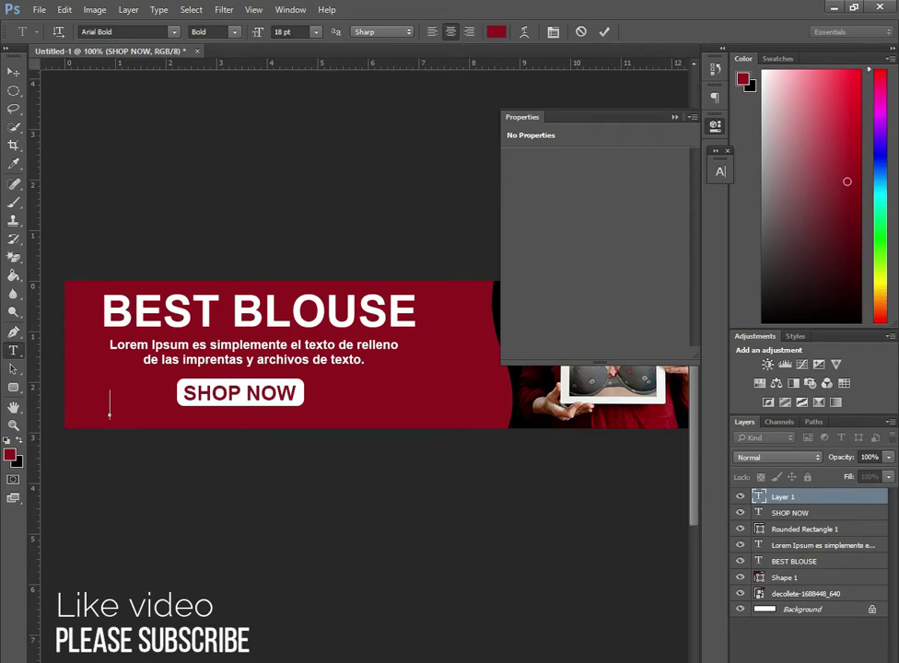
pyautogui.write('fff')
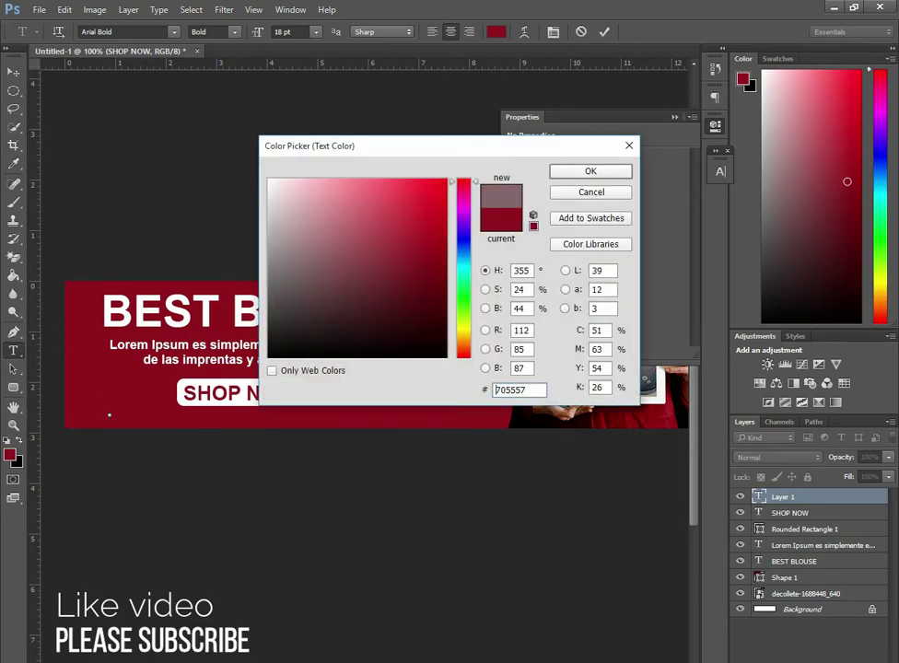
pyautogui.write('fff')
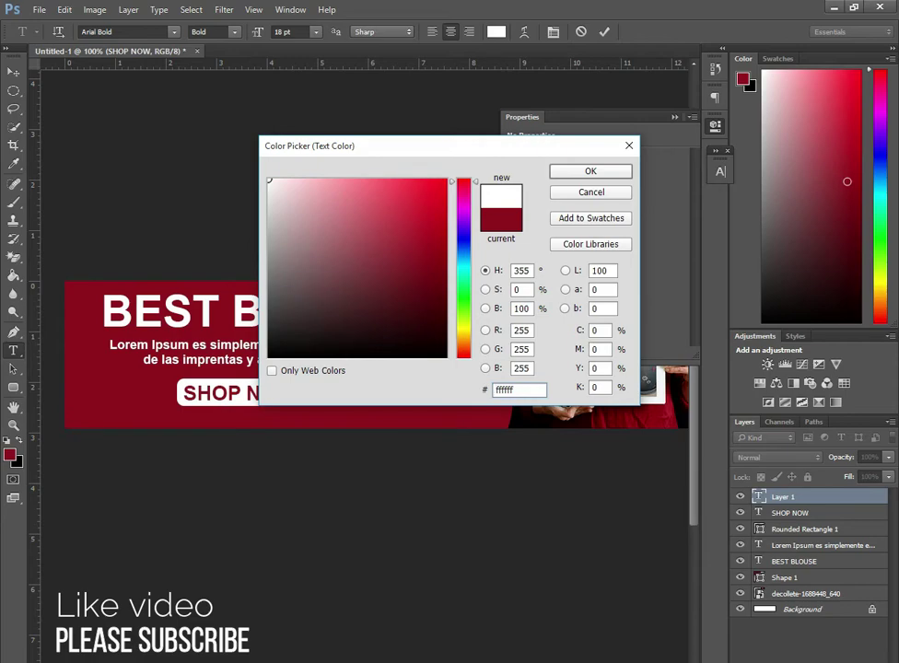
pyautogui.press('Return')
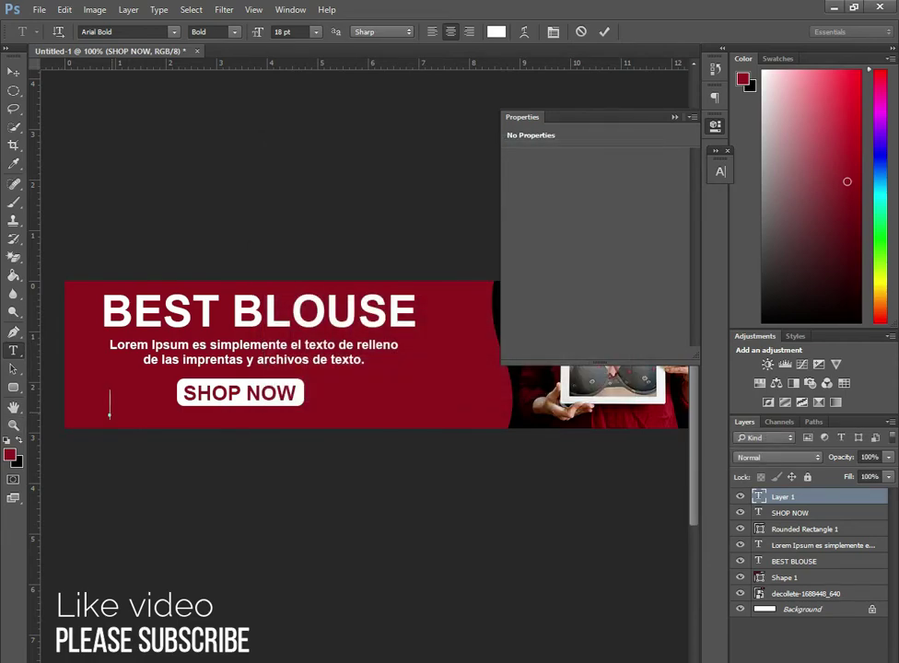
pyautogui.write('w')
pyautogui.write('ww')
pyautogui.write('.you')
pyautogui.write('rweb')
pyautogui.write('site')
pyautogui.write('.com')
pyautogui.moveTo(108, 414); pyautogui.dragTo(235, 432)
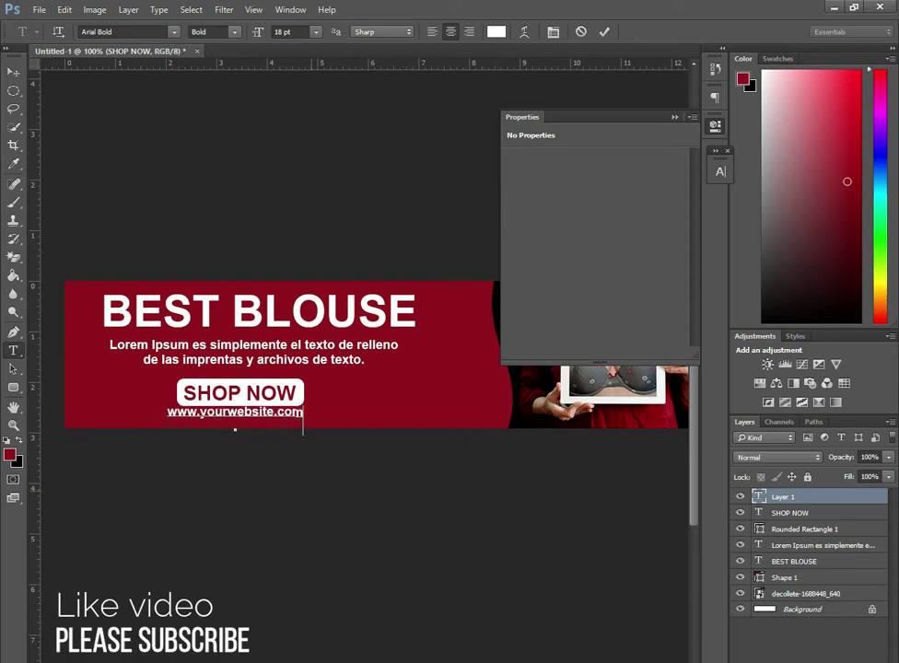
pyautogui.hotkey('ctrl', 'Return')
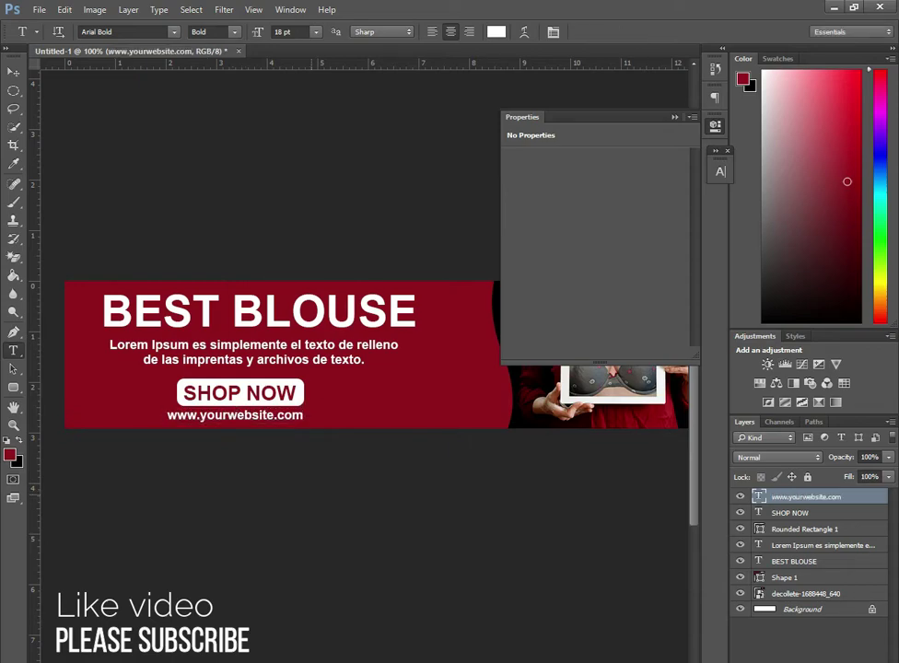
# Set the web address to Regular weight and nudge it into centred position.
pyautogui.press('v')
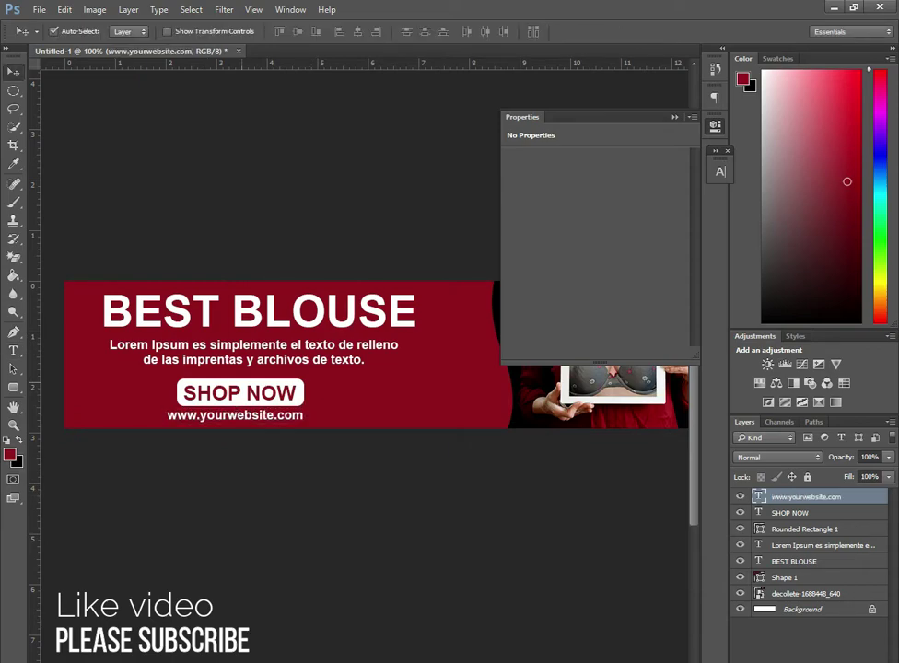
pyautogui.press('Right')
pyautogui.press('Right')
pyautogui.press('Right')
pyautogui.press('Right')
pyautogui.press('Right')
pyautogui.press('Right')
pyautogui.press('Right')
pyautogui.press('Right')
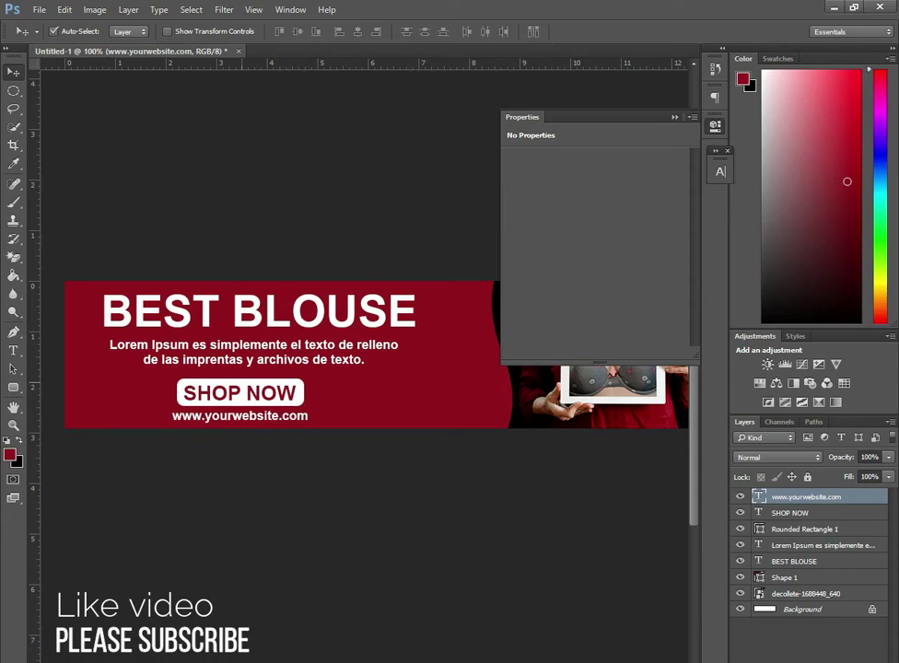
pyautogui.press('Right')
pyautogui.press('Right')
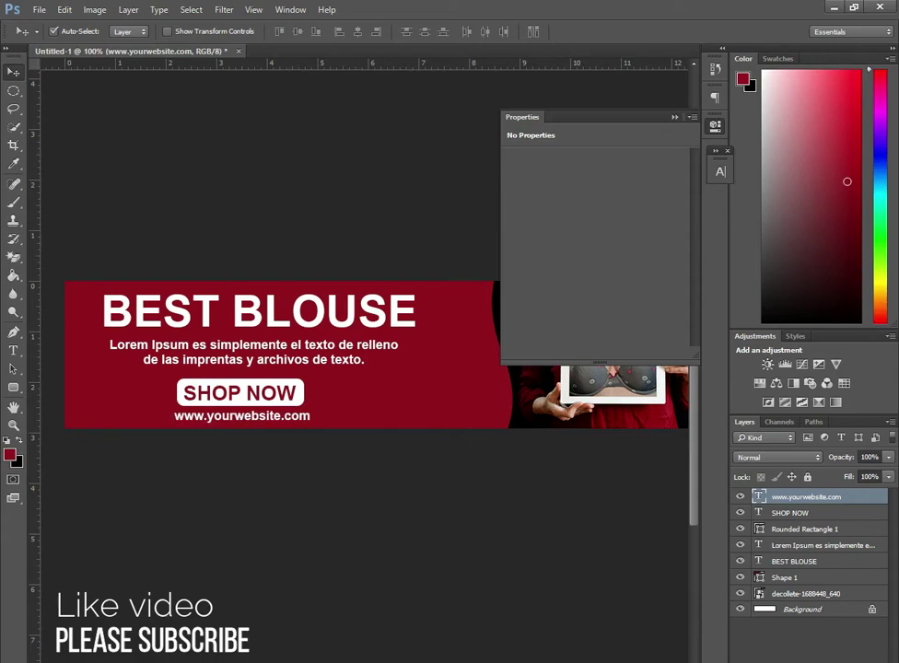
pyautogui.click(720, 171)
pyautogui.click(680, 179)
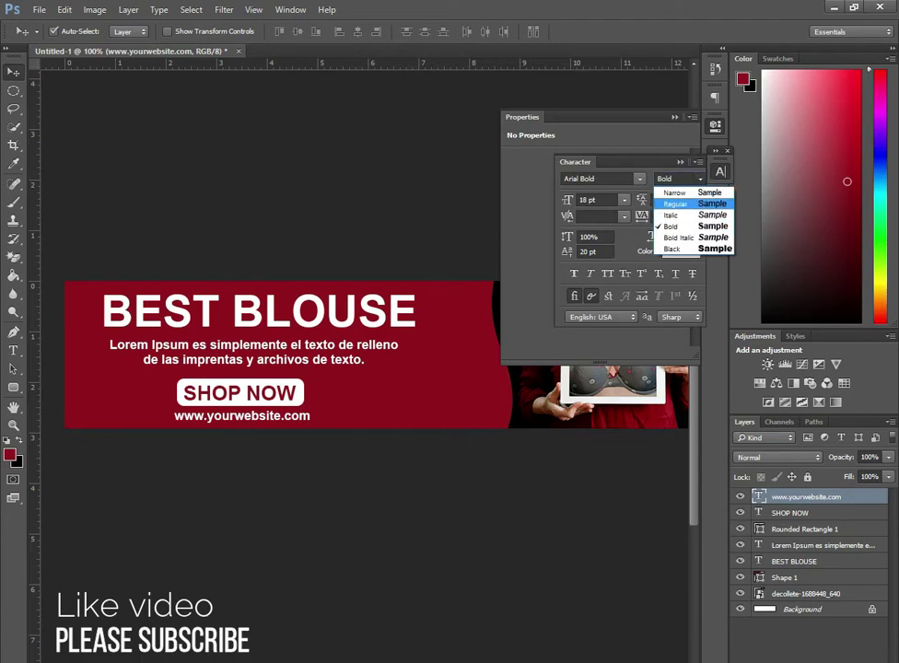
pyautogui.click(675, 203)
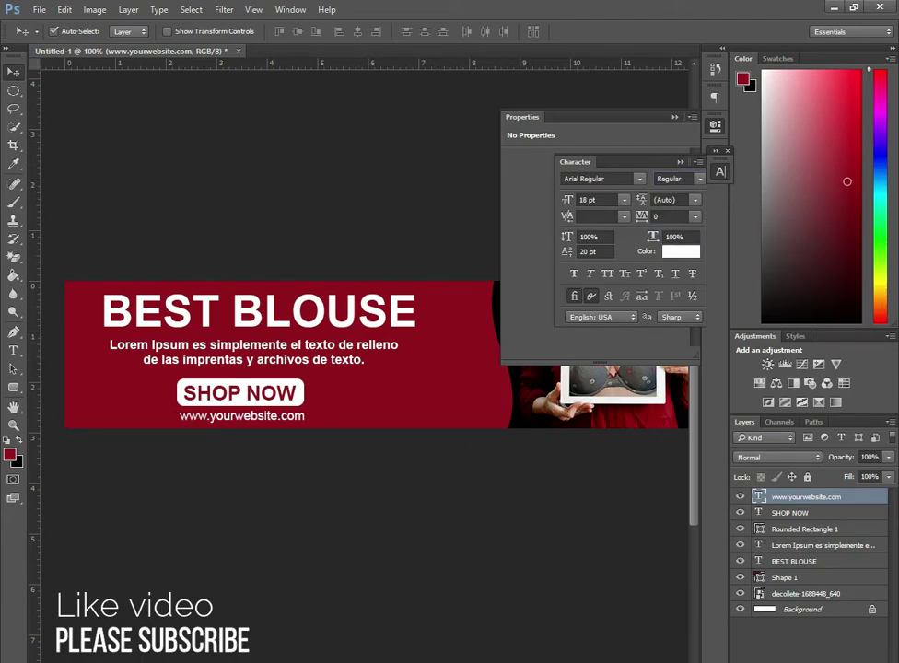
pyautogui.press('Down')
pyautogui.press('Up')
pyautogui.press('Up')
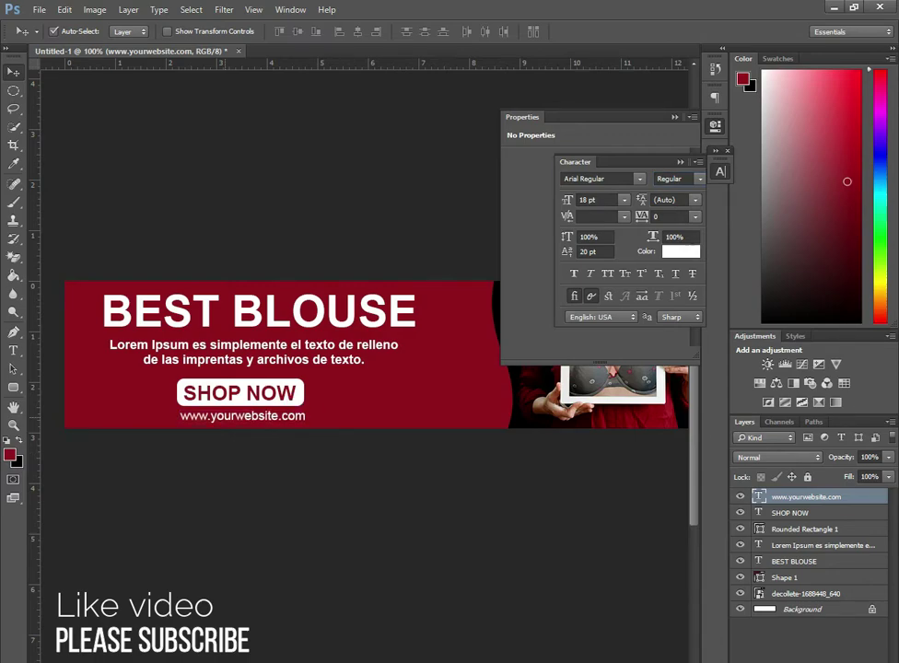
pyautogui.press('Down')
pyautogui.press('Left')
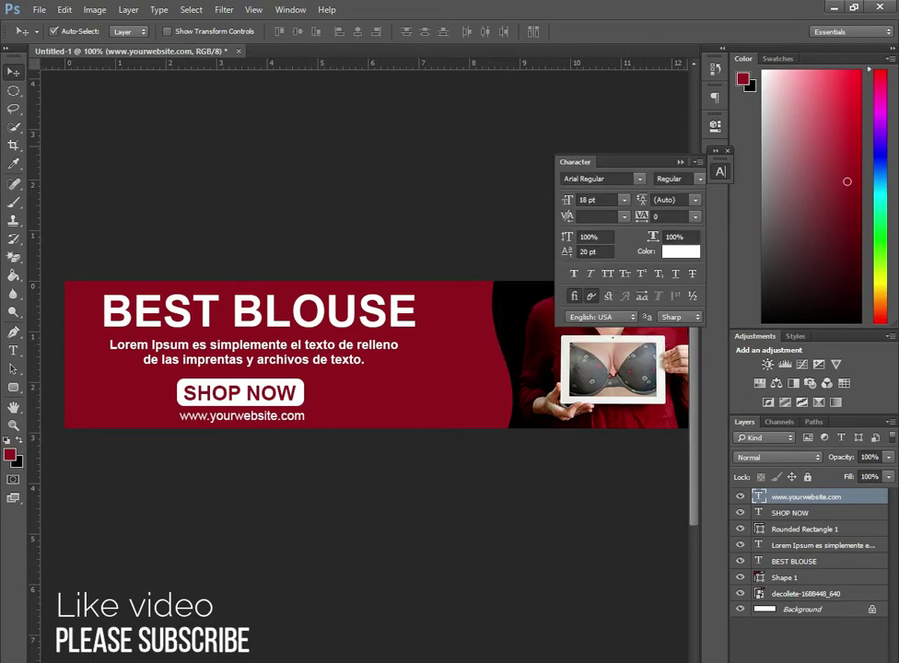
pyautogui.click(698, 162)
# Close the Character panel and choose the starburst as the custom shape.
pyautogui.press('Escape')
pyautogui.click(720, 171)
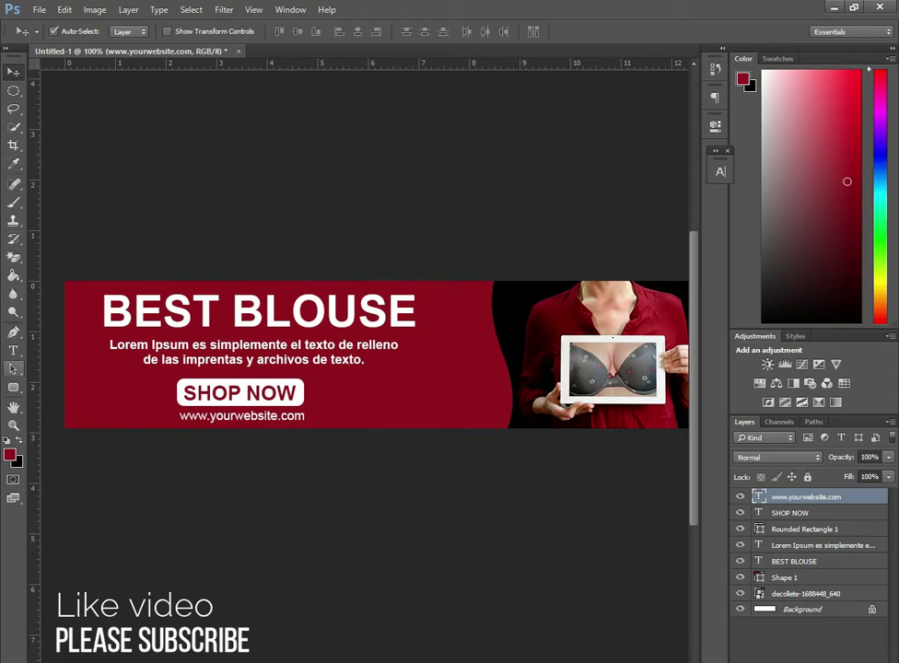
pyautogui.press('u')
pyautogui.rightClick(13, 386)
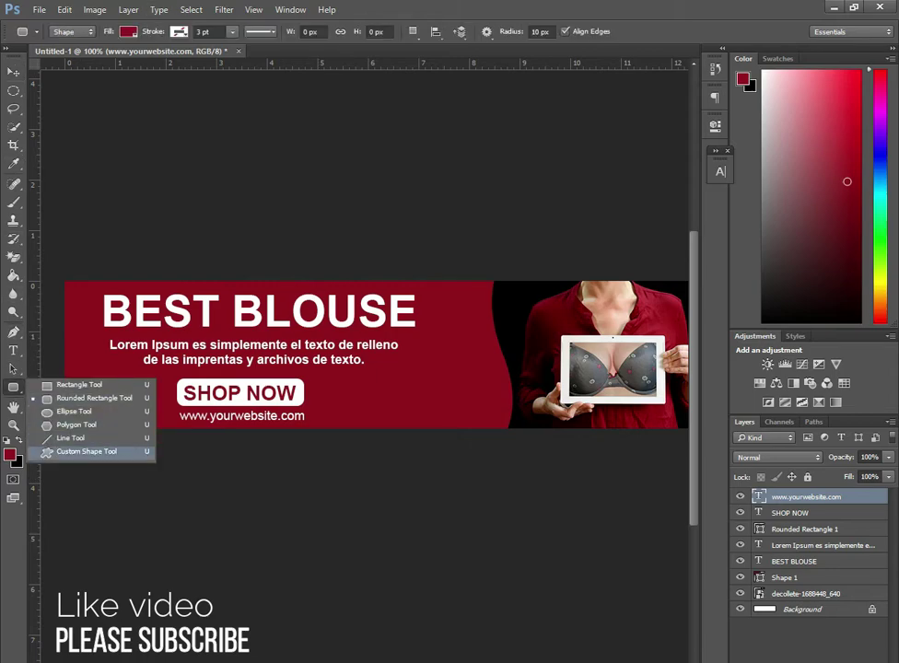
pyautogui.click(90, 450)
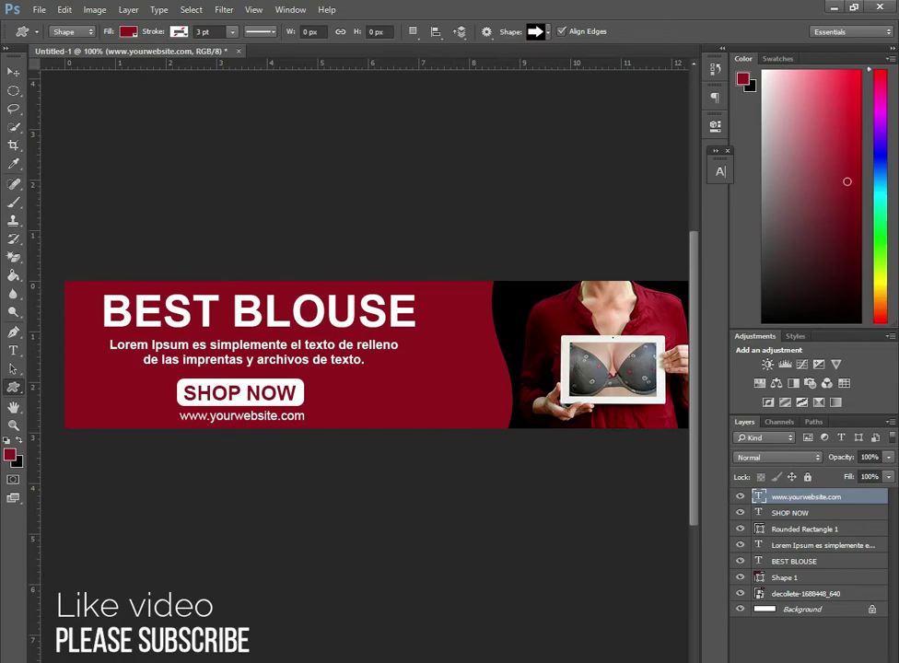
pyautogui.click(546, 32)
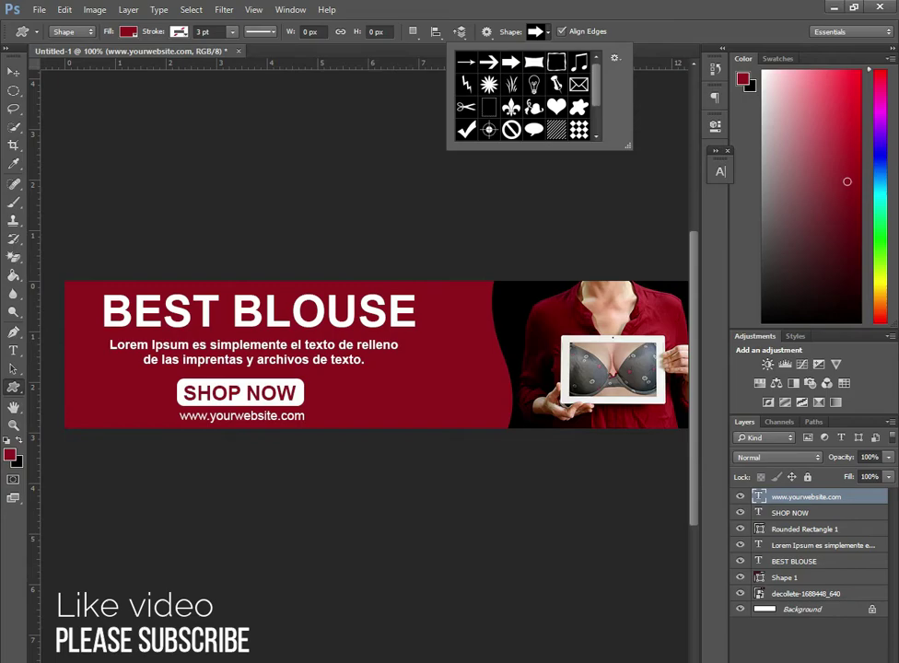
pyautogui.doubleClick(488, 83)
# Draw a test starburst near the model, undo it, and review the shape options.
pyautogui.moveTo(463, 320)
pyautogui.mouseDown()
pyautogui.moveTo(525, 381)
pyautogui.moveTo(561, 438)
pyautogui.mouseUp()
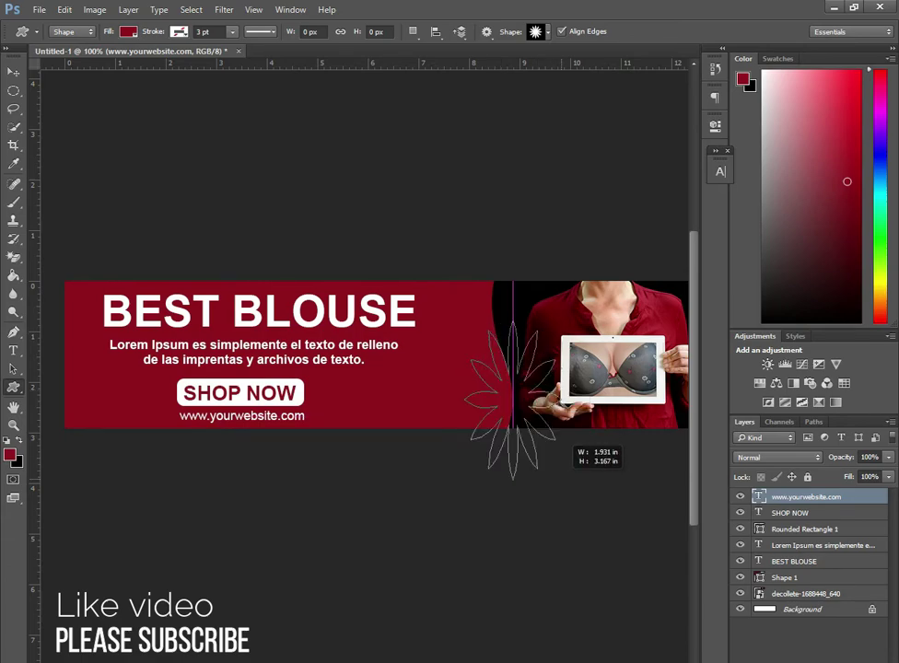
pyautogui.moveTo(562, 439); pyautogui.dragTo(573, 387)
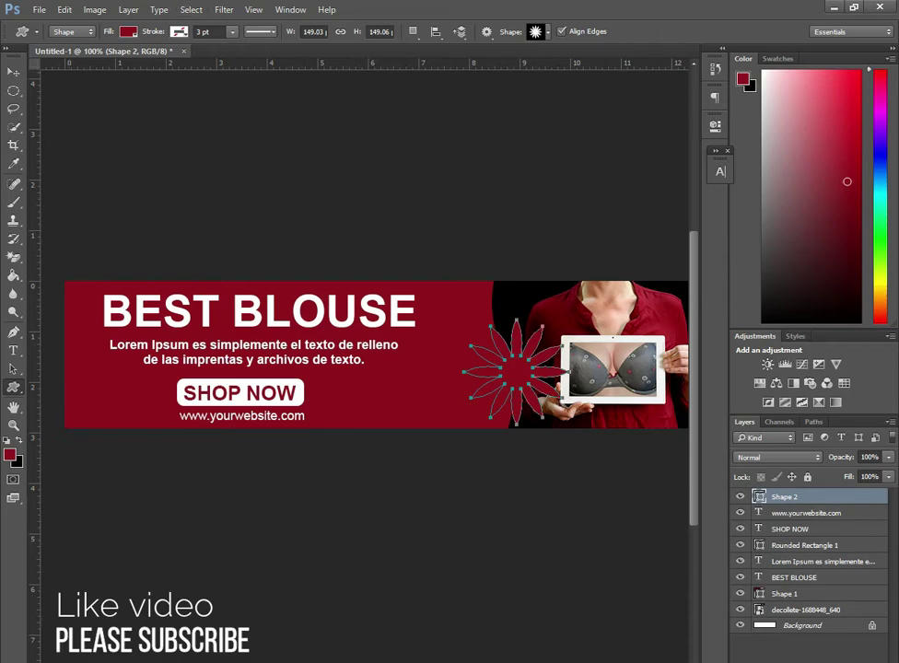
pyautogui.hotkey('ctrl', 'z')
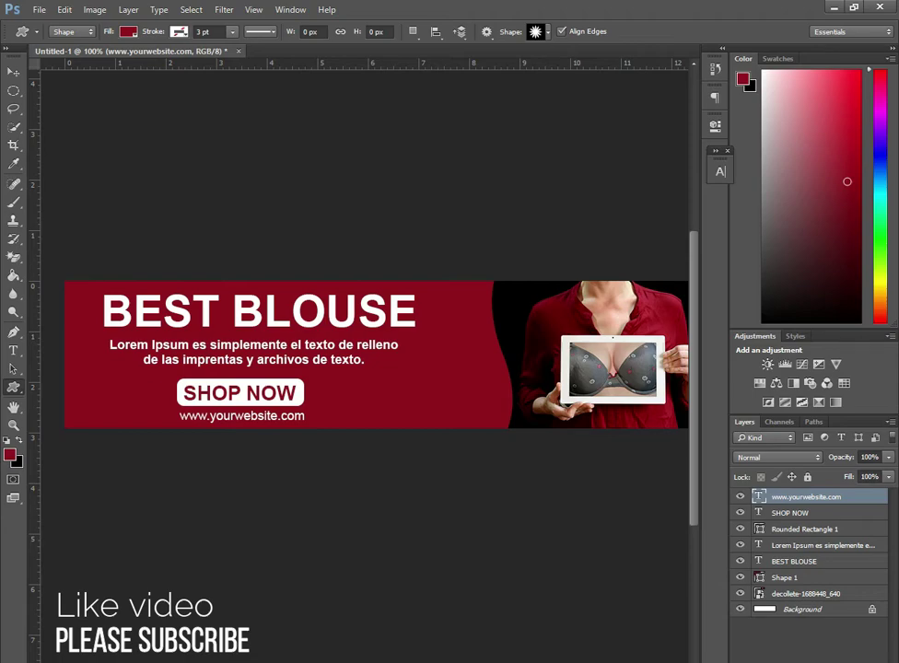
pyautogui.click(486, 31)
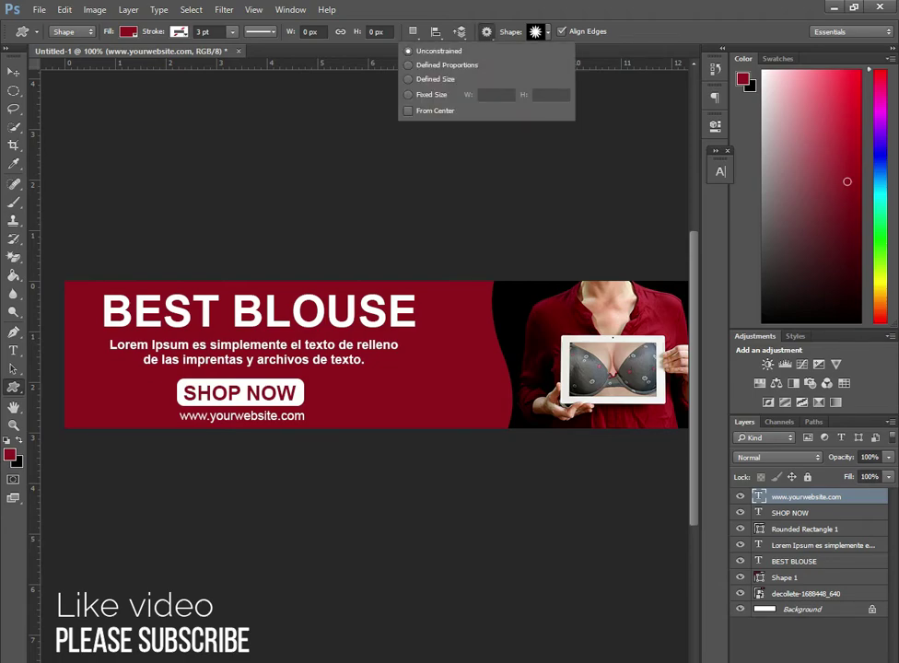
pyautogui.press('Escape')
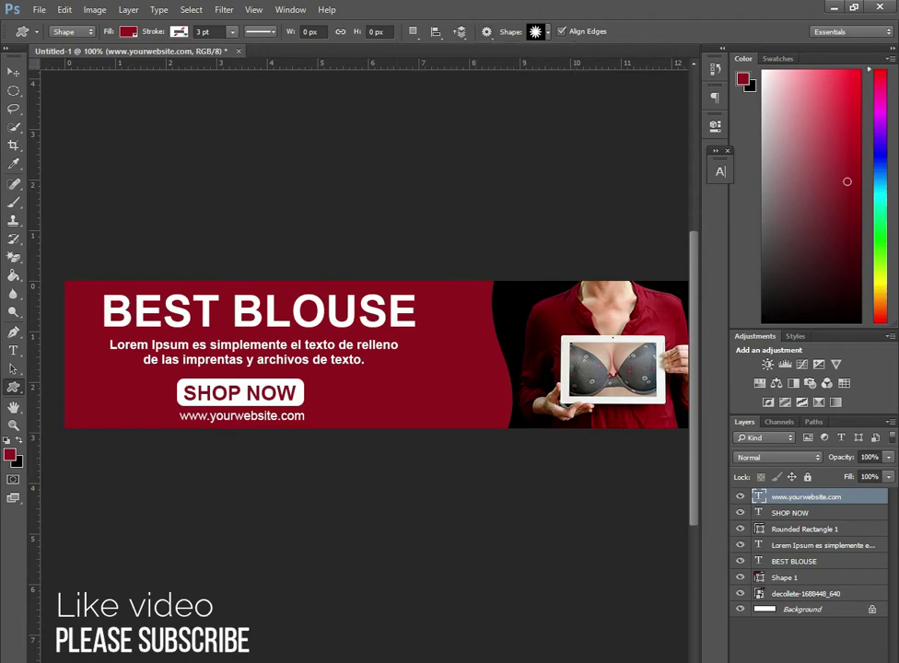
pyautogui.click(547, 31)
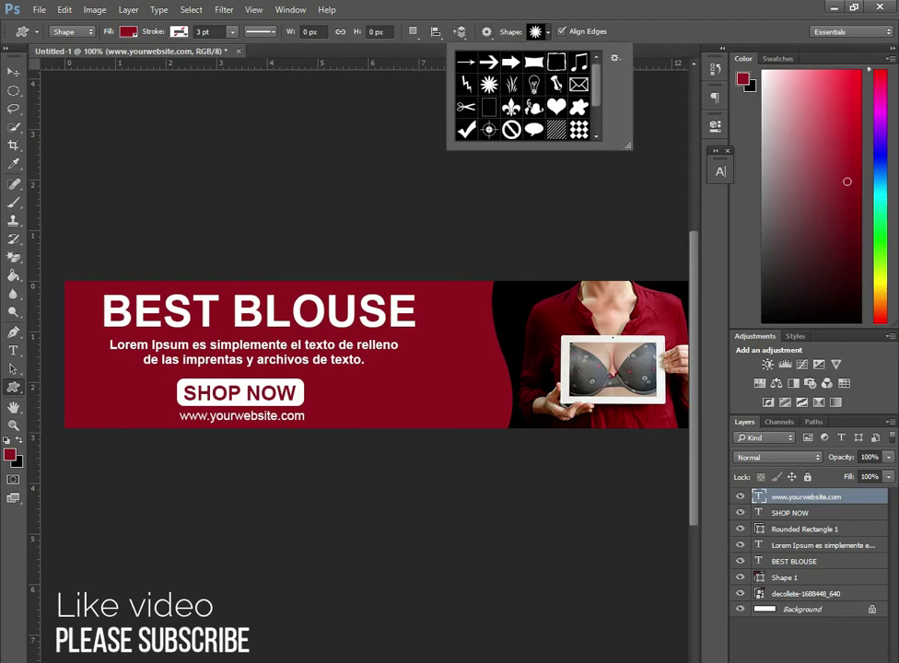
pyautogui.scroll(-2, 523, 96)
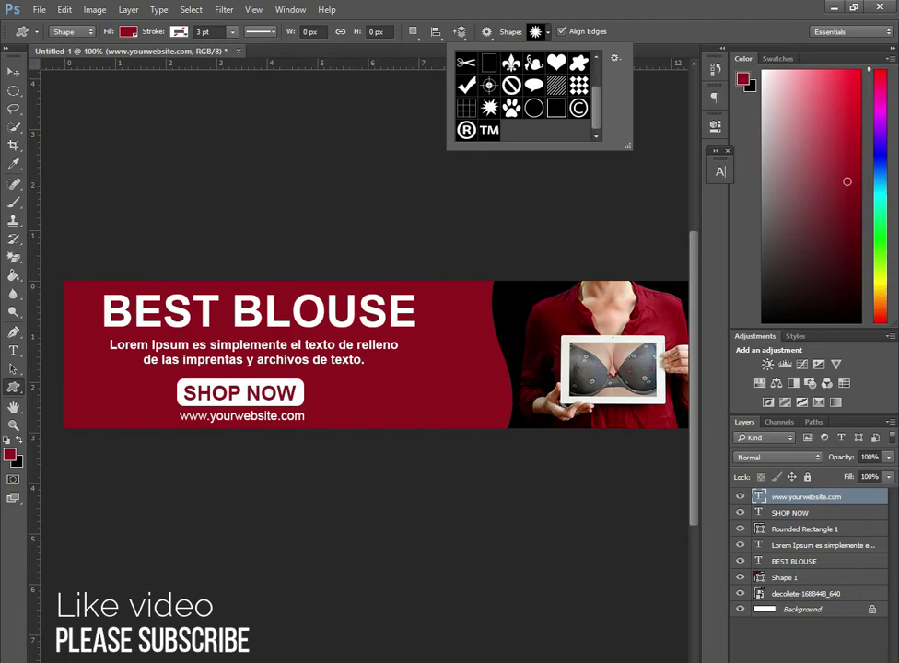
pyautogui.scroll(2, 523, 96)
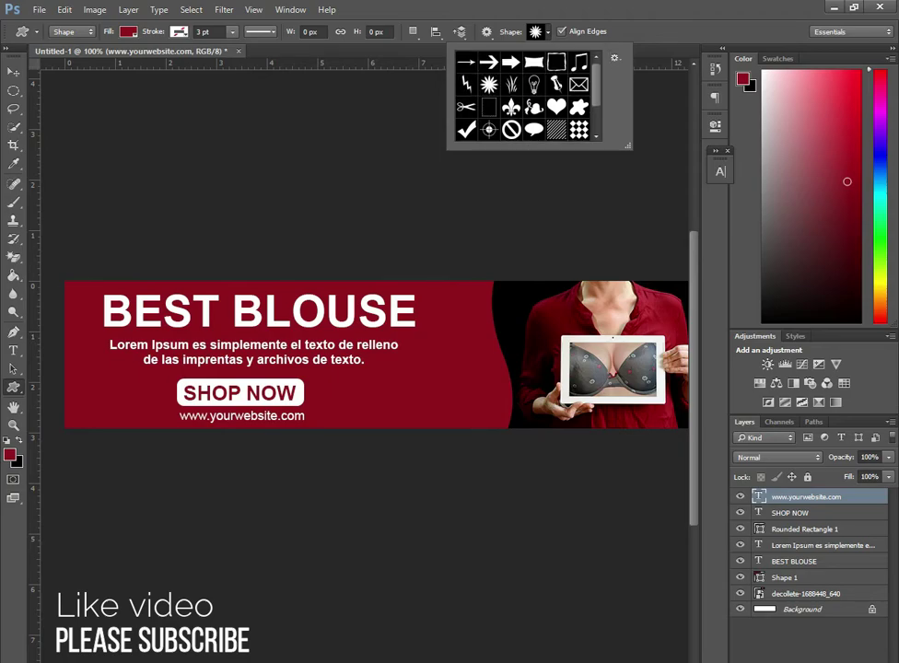
pyautogui.press('Return')
pyautogui.press('p')
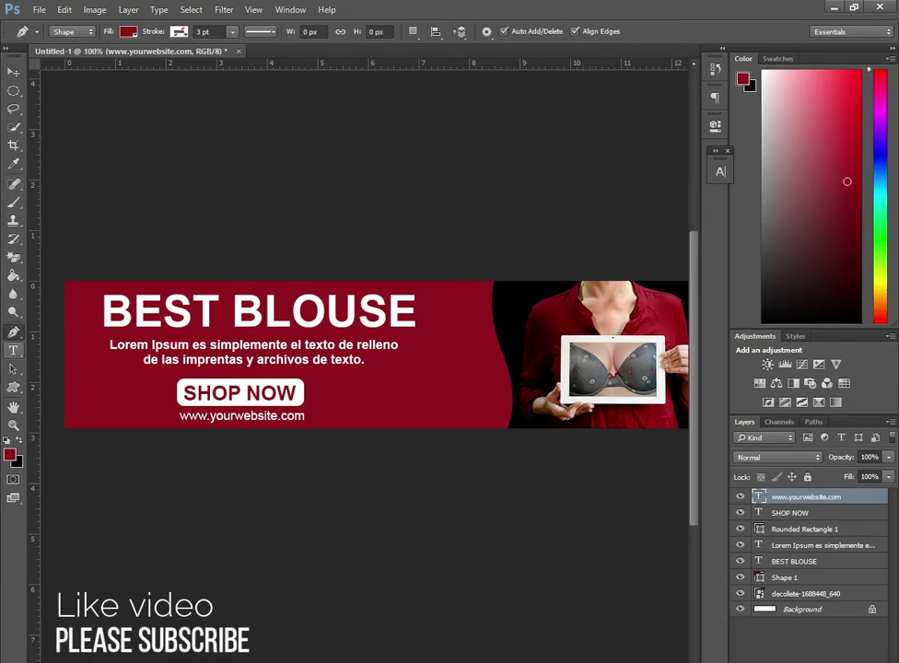
# Type a 30% OFF label beside the heading and move it toward the photo.
pyautogui.press('t')
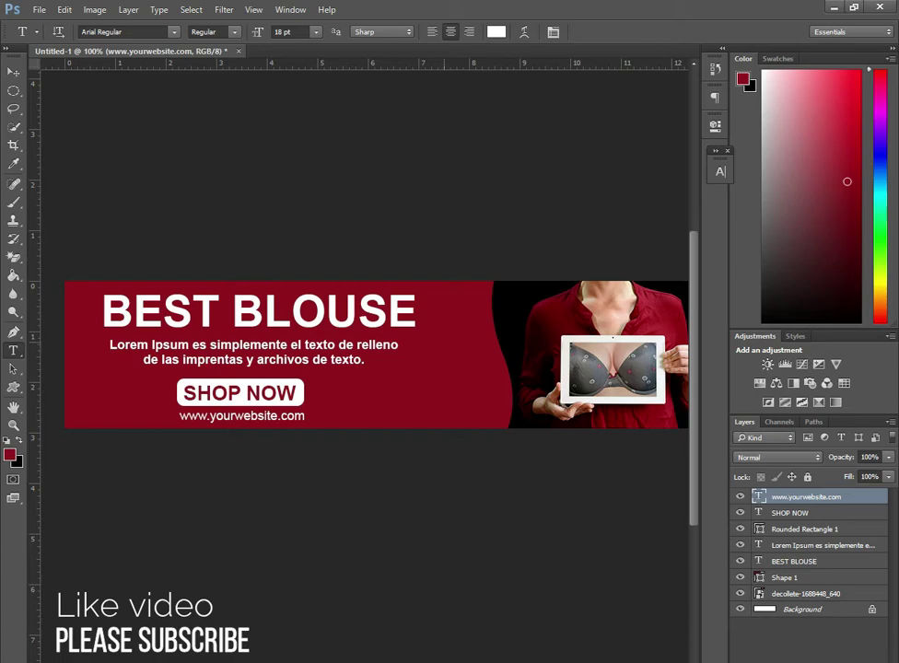
pyautogui.click(442, 339)
pyautogui.write('3')
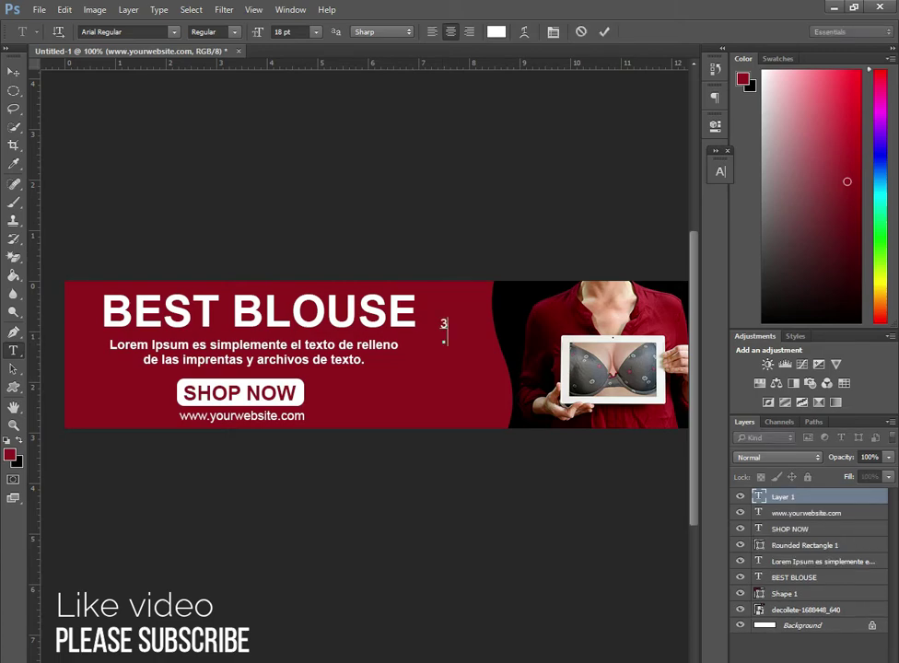
pyautogui.write('0% ')
pyautogui.write('OFF')
pyautogui.hotkey('ctrl', 'Return')
pyautogui.press('v')
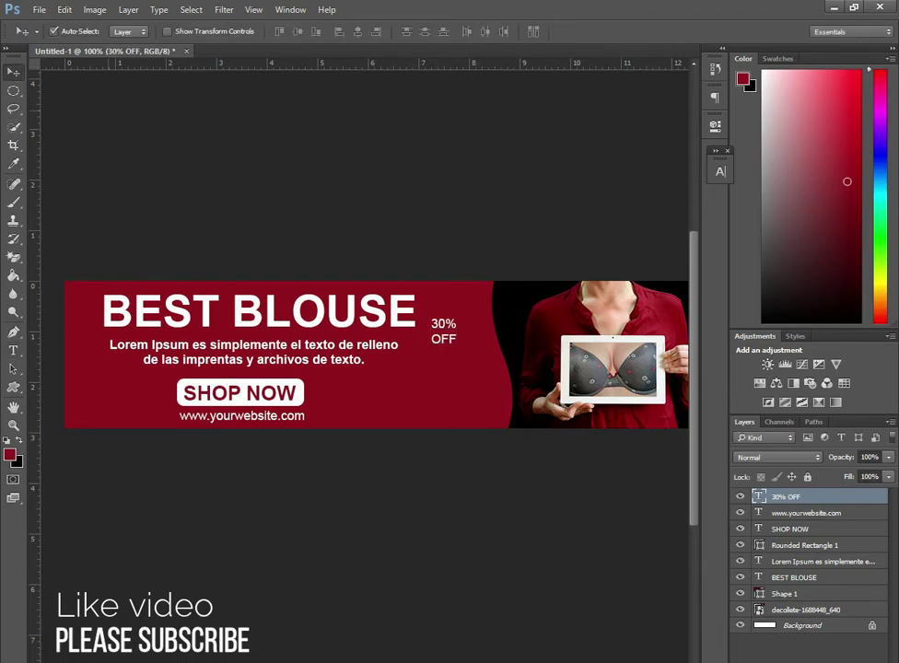
pyautogui.moveTo(442, 330); pyautogui.dragTo(494, 358)
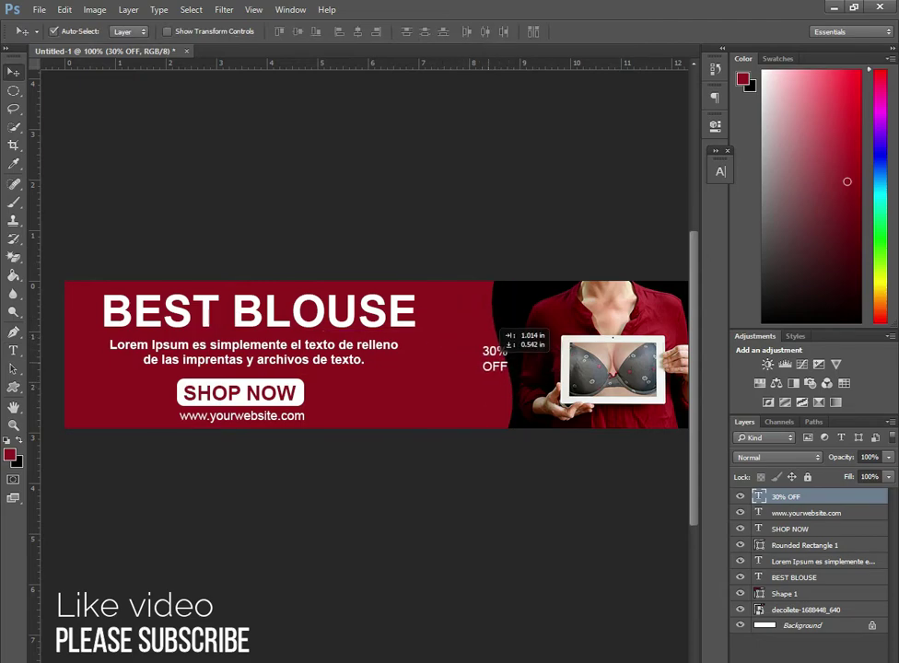
# Enlarge and slightly tilt the 30% OFF label just left of the photo.
pyautogui.hotkey('ctrl', 't')
pyautogui.moveTo(509, 342)
pyautogui.mouseDown()
pyautogui.moveTo(556, 286)
pyautogui.moveTo(486, 370)
pyautogui.mouseUp()
pyautogui.moveTo(560, 411)
pyautogui.mouseDown()
pyautogui.moveTo(571, 368)
pyautogui.moveTo(516, 367)
pyautogui.moveTo(477, 314)
pyautogui.mouseUp()
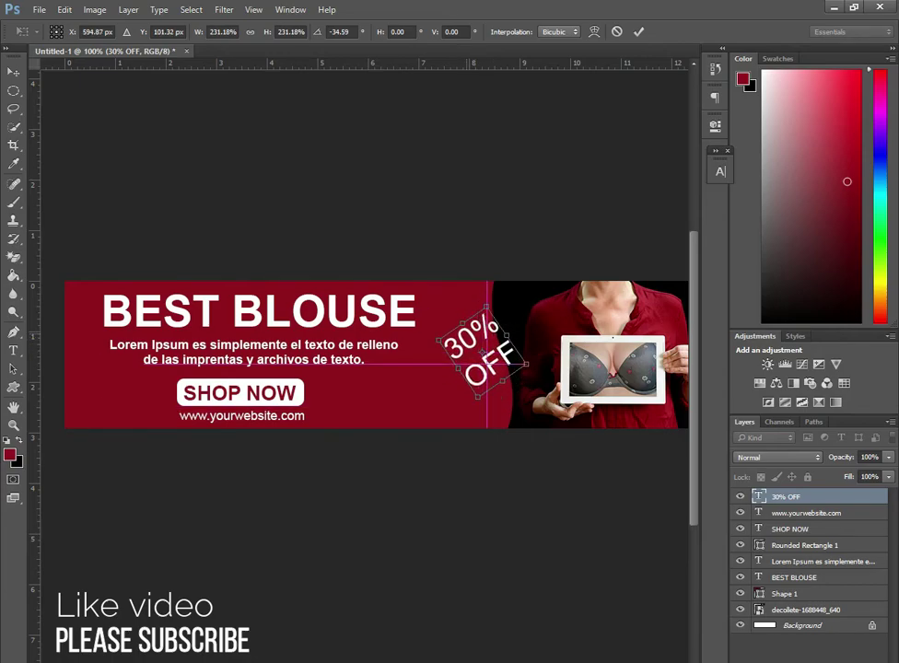
pyautogui.moveTo(526, 363); pyautogui.dragTo(498, 325)
pyautogui.moveTo(529, 366); pyautogui.dragTo(576, 364)
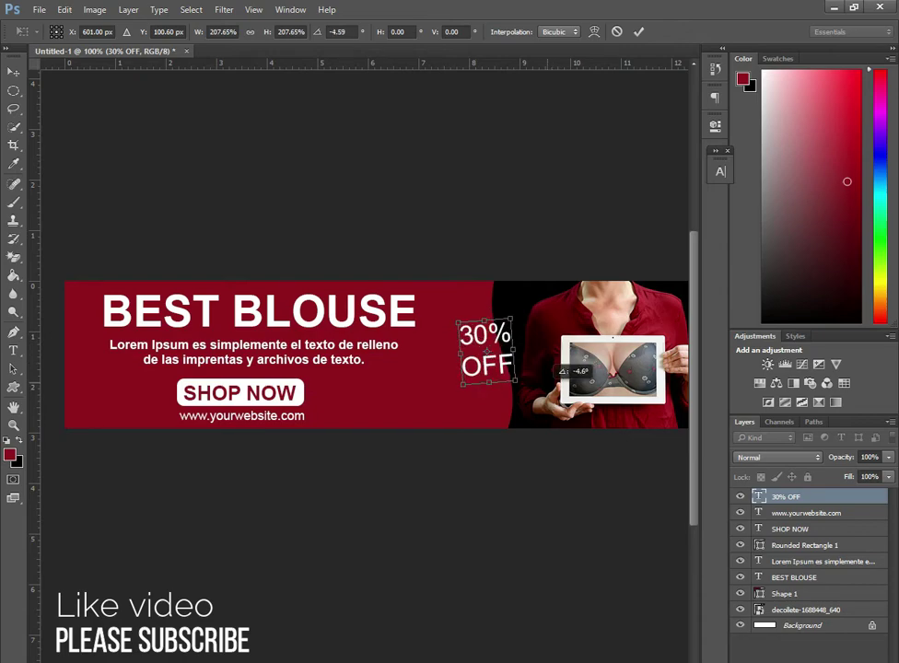
pyautogui.press('Return')
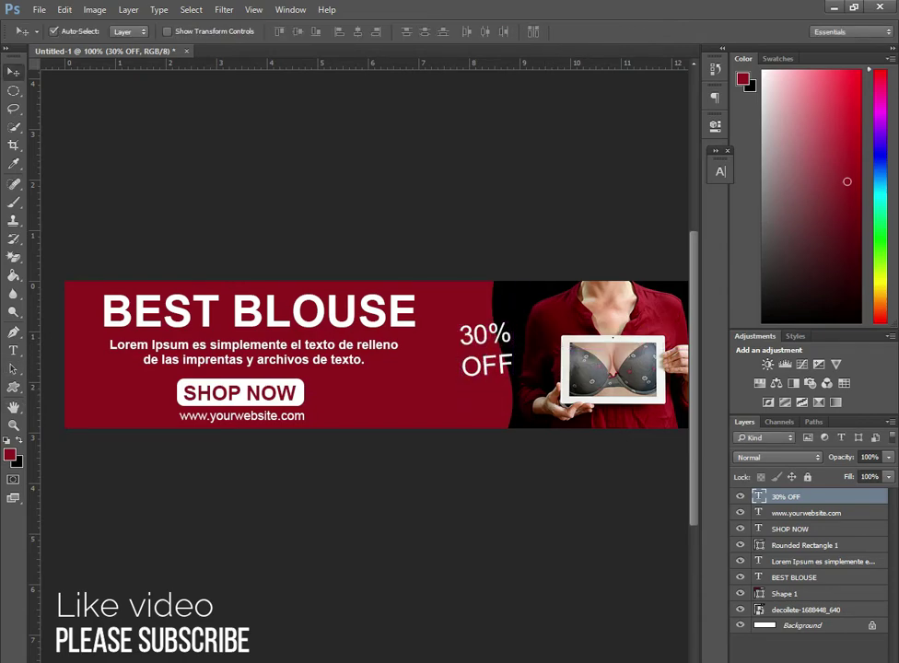
pyautogui.click(805, 513)
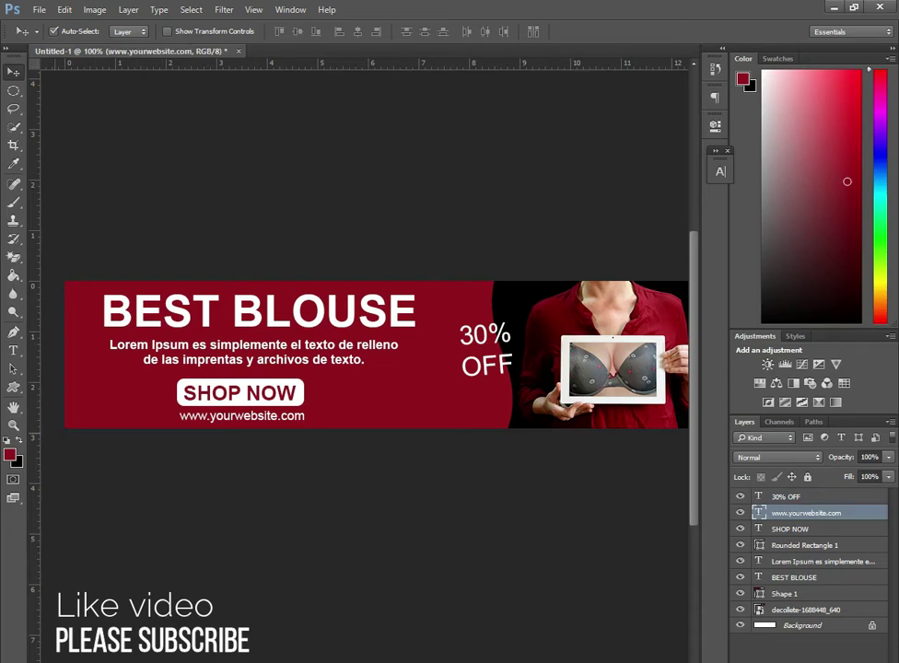
# Draw a 127 × 127 px circle around 30% OFF with no fill and a white stroke.
pyautogui.click(13, 387)
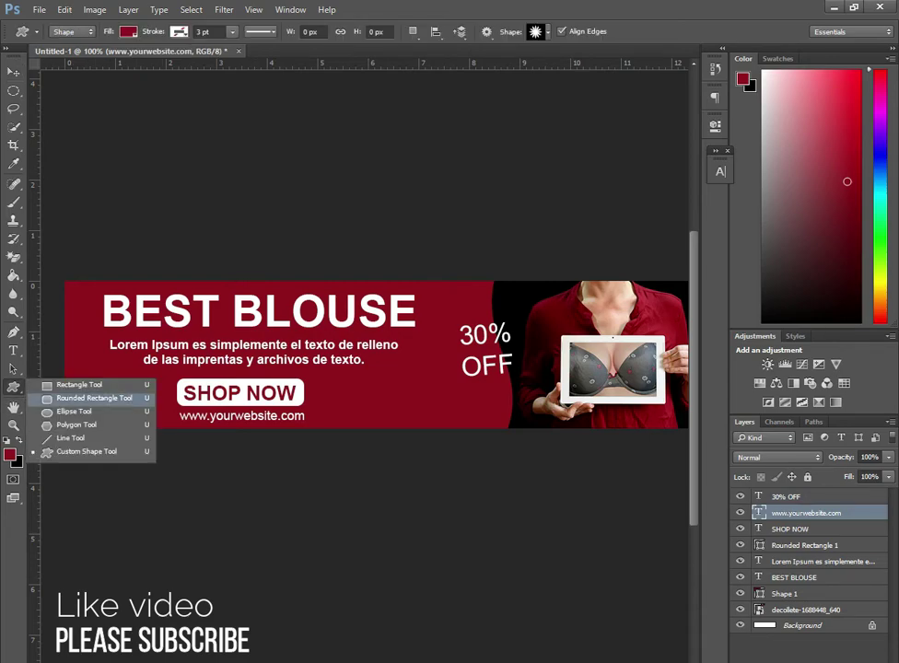
pyautogui.click(74, 411)
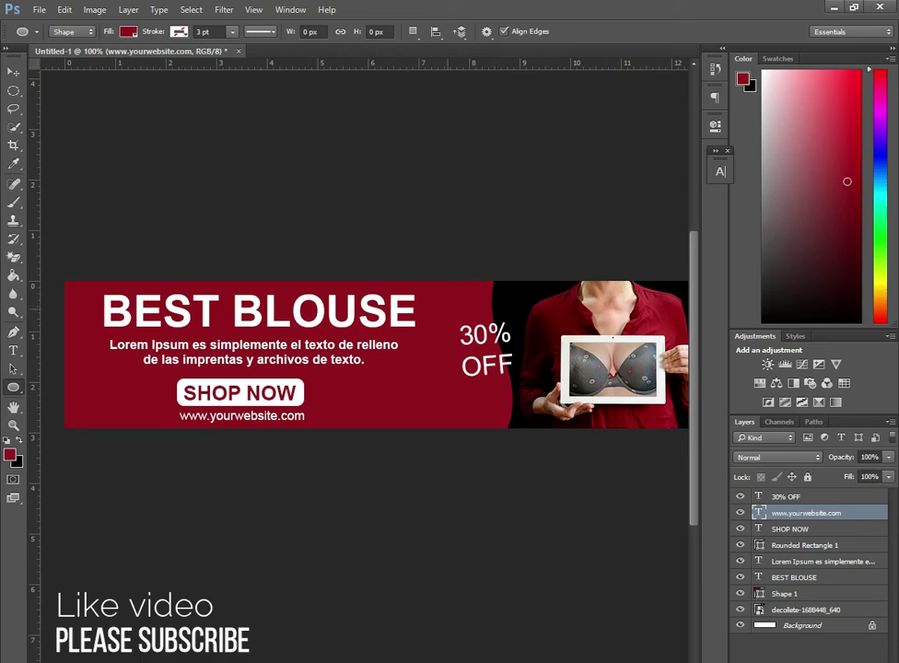
pyautogui.moveTo(448, 311); pyautogui.dragTo(546, 429)
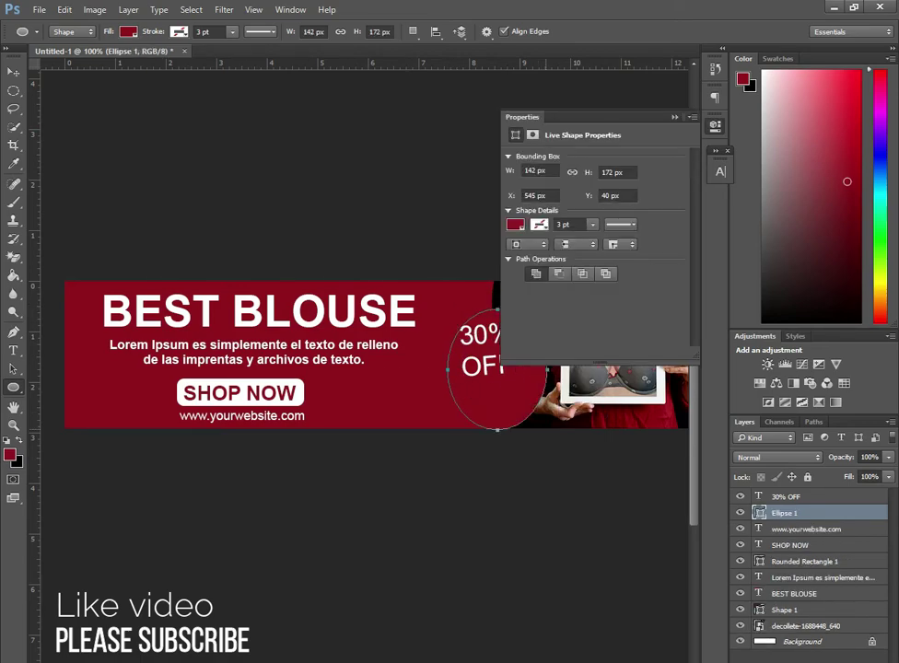
pyautogui.hotkey('ctrl', 'z')
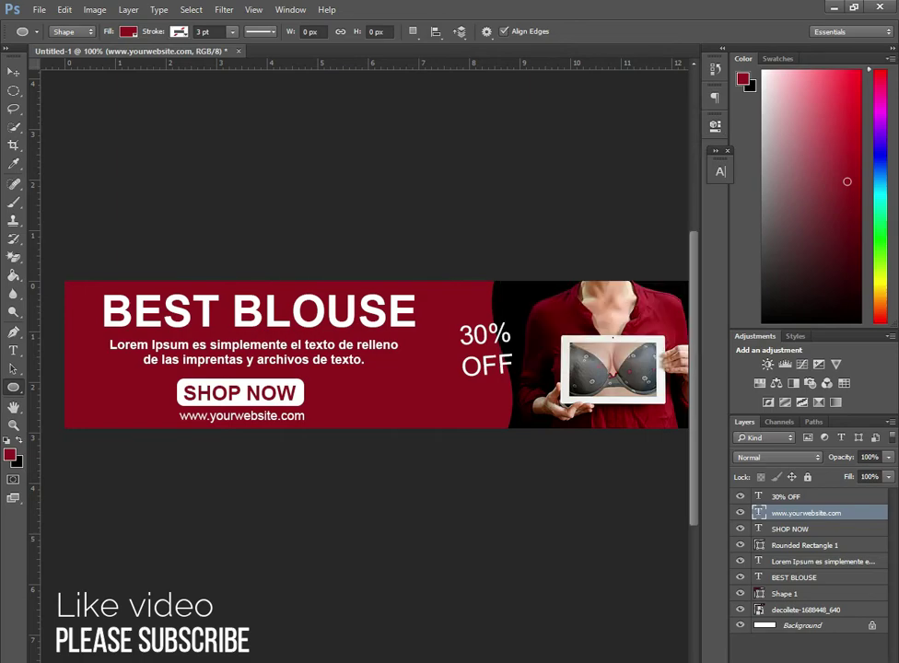
pyautogui.moveTo(440, 316)
pyautogui.mouseDown()
pyautogui.moveTo(551, 425)
pyautogui.moveTo(630, 368)
pyautogui.mouseUp()
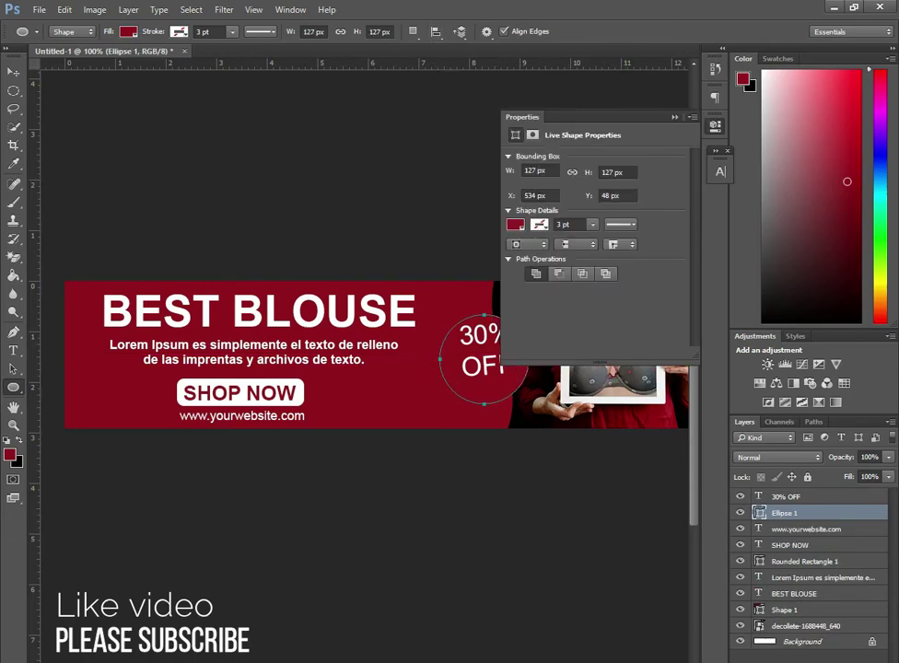
pyautogui.click(515, 224)
pyautogui.click(525, 252)
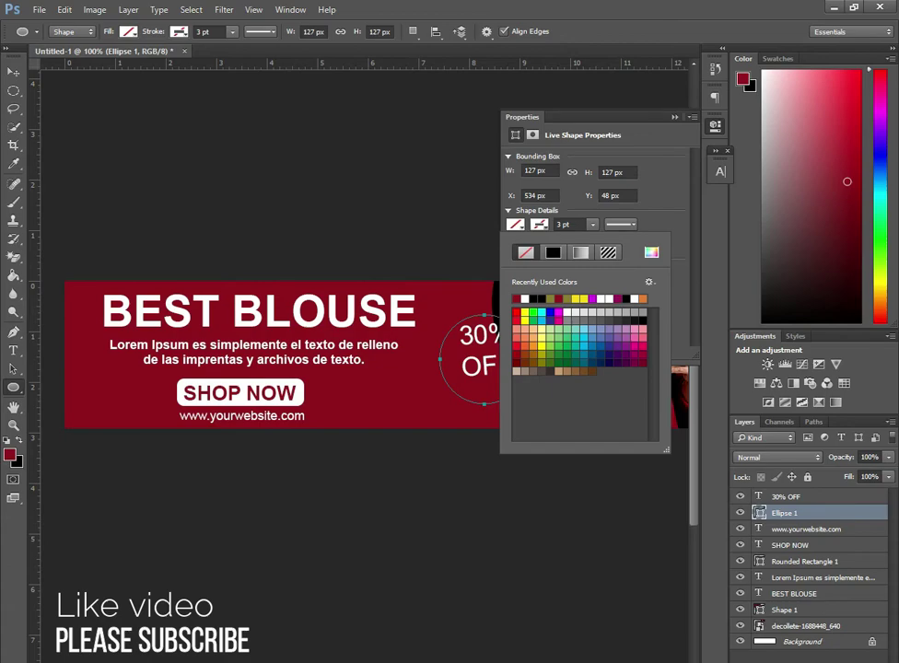
pyautogui.click(515, 299)
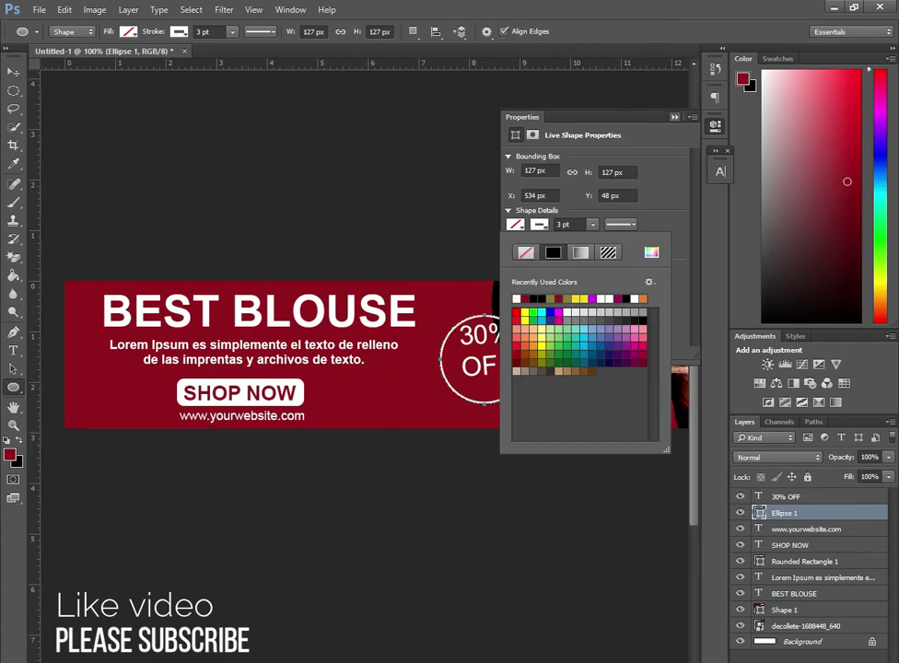
# Nudge the white circle right and scale it to 93.7% around the 30% OFF label.
pyautogui.press('Escape')
pyautogui.press('v')
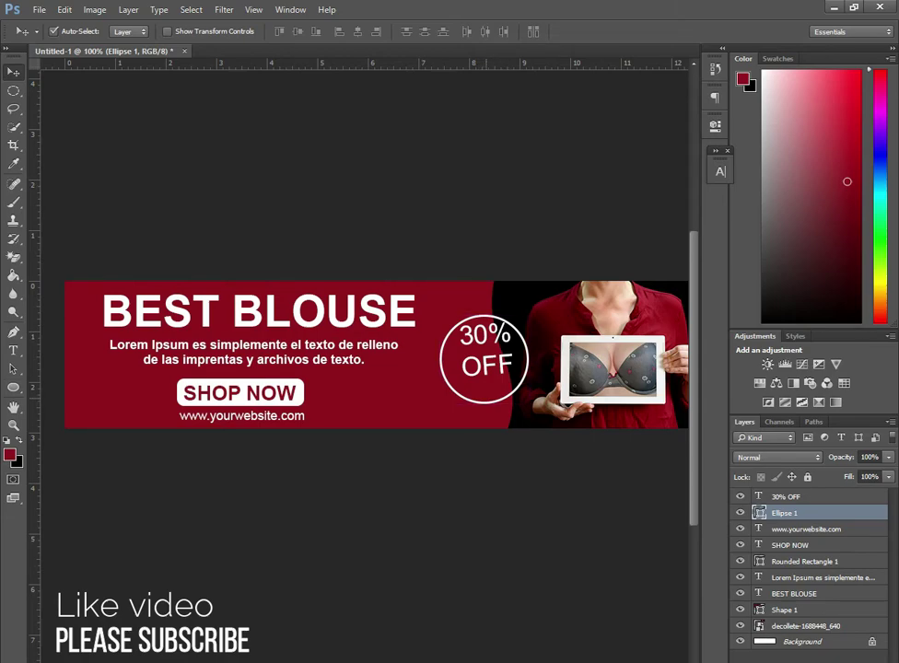
pyautogui.press('Right')
pyautogui.press('Right')
pyautogui.press('Right')
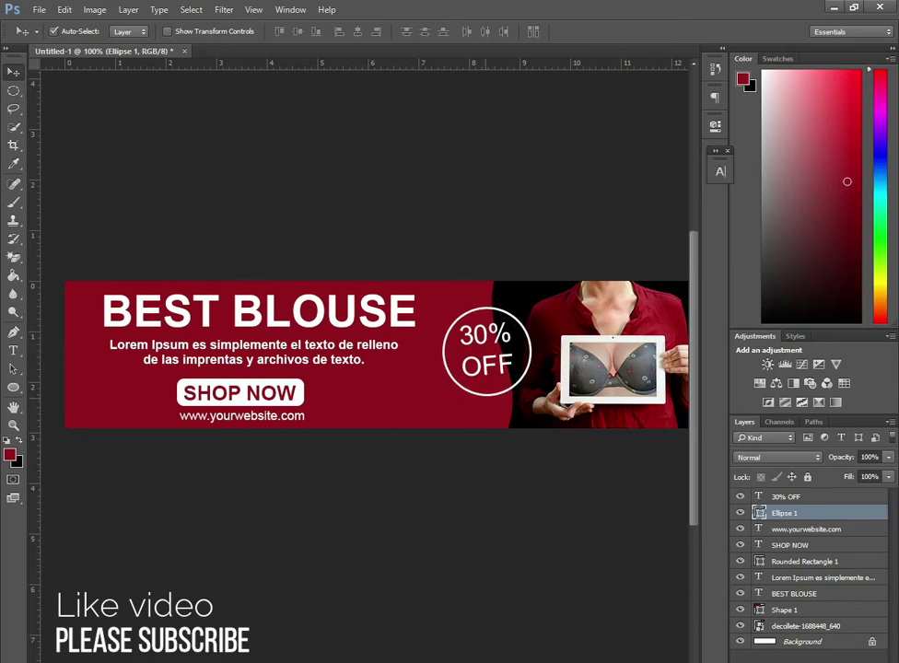
pyautogui.hotkey('ctrl', 't')
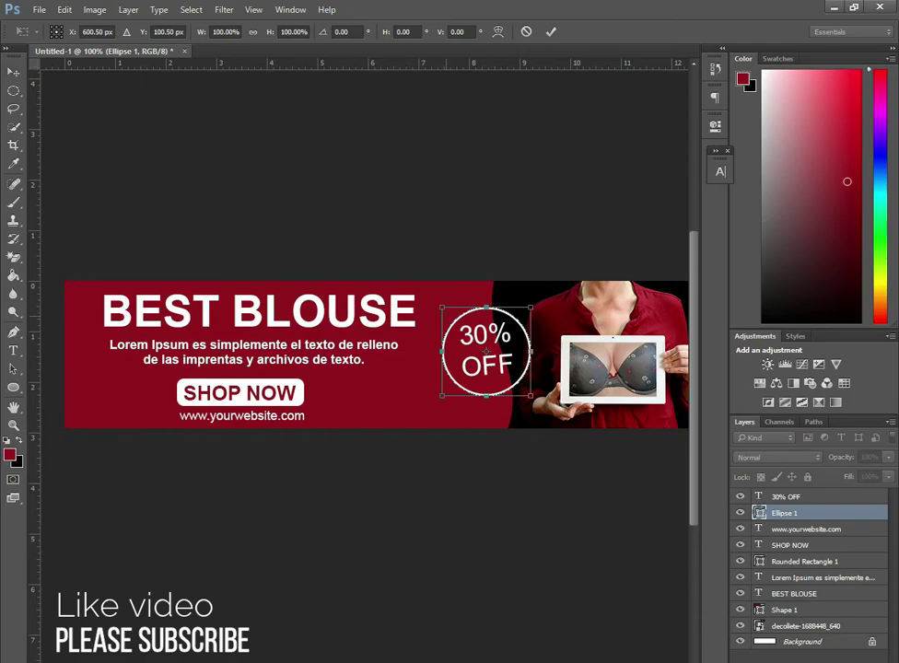
pyautogui.moveTo(442, 308); pyautogui.dragTo(449, 313)
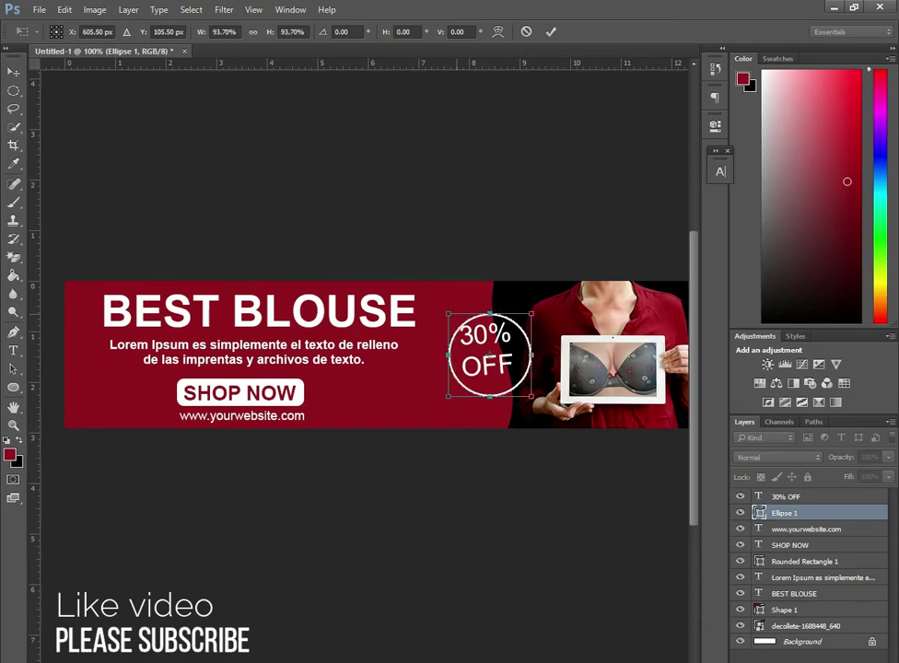
pyautogui.press('Return')
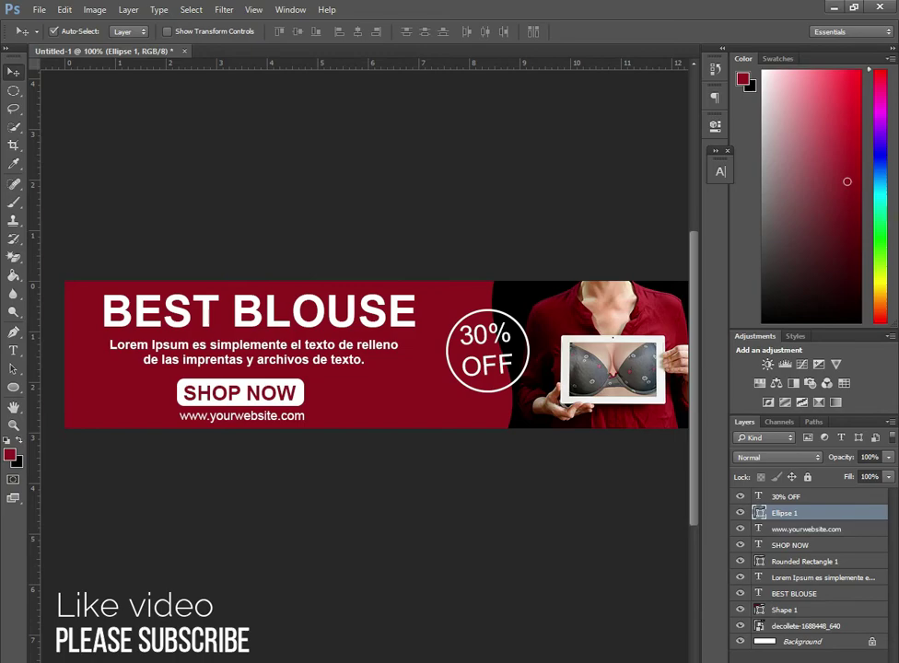
pyautogui.click(805, 626)
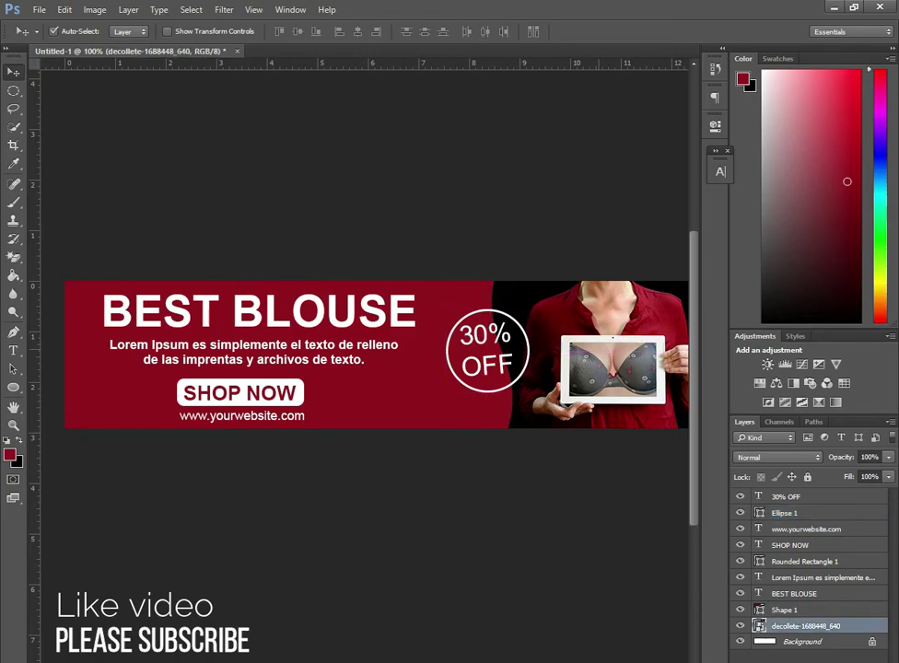
# Open the photo smart object, unlock its Background as Layer 0, and return to Untitled-1.
pyautogui.doubleClick(758, 625)
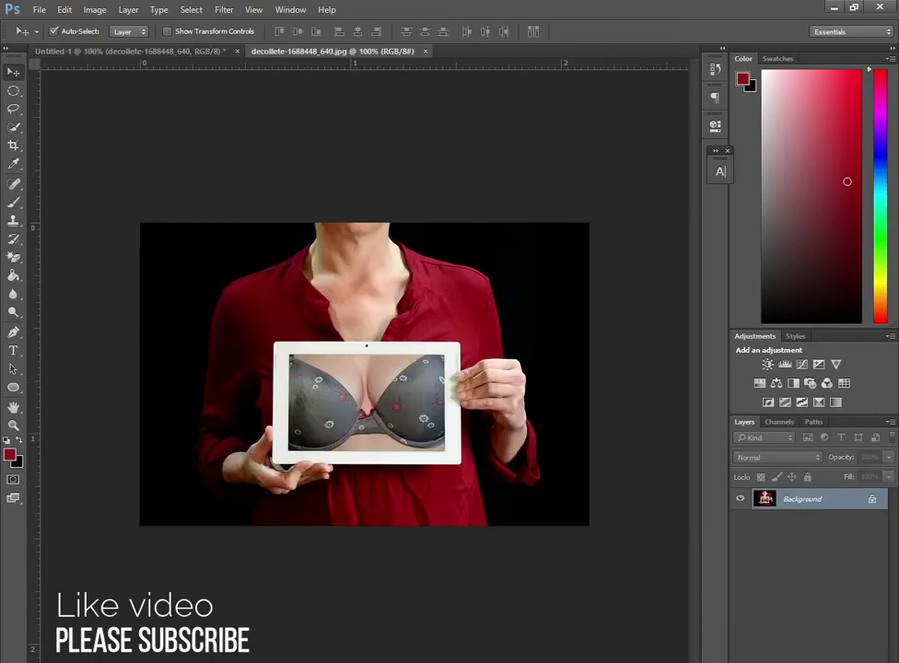
pyautogui.click(871, 499)
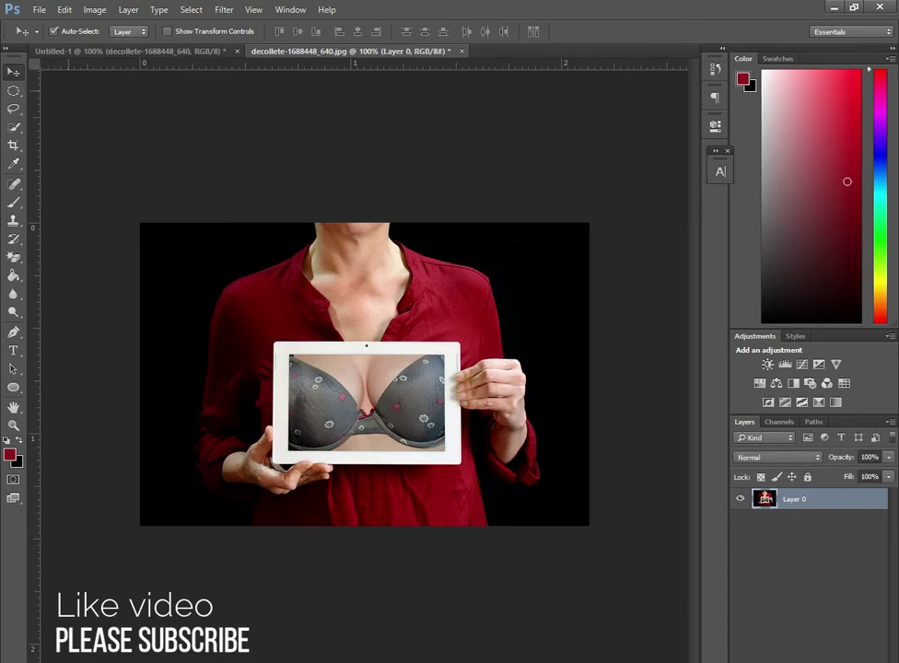
pyautogui.click(156, 51)
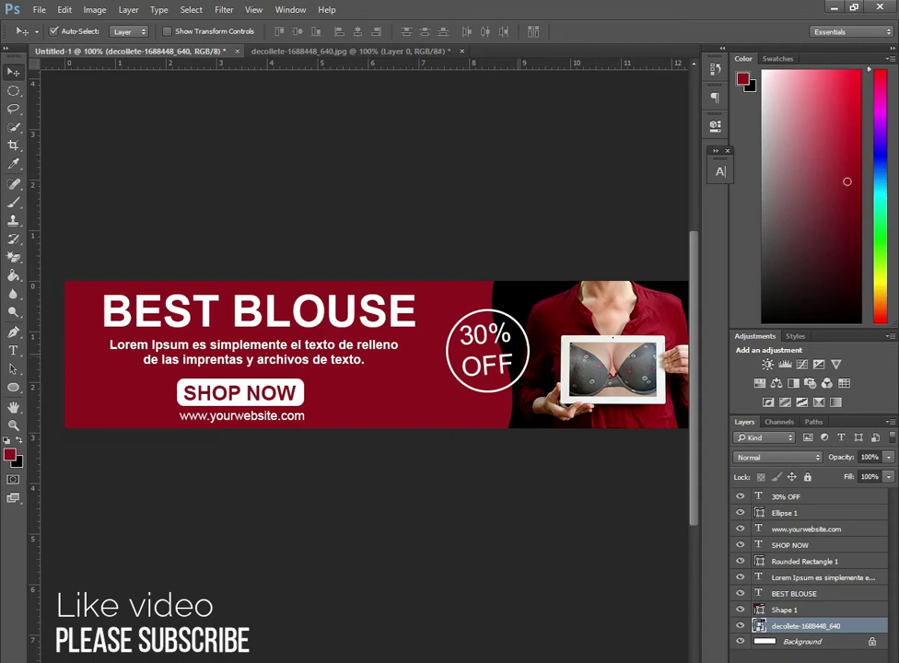
pyautogui.click(784, 513)
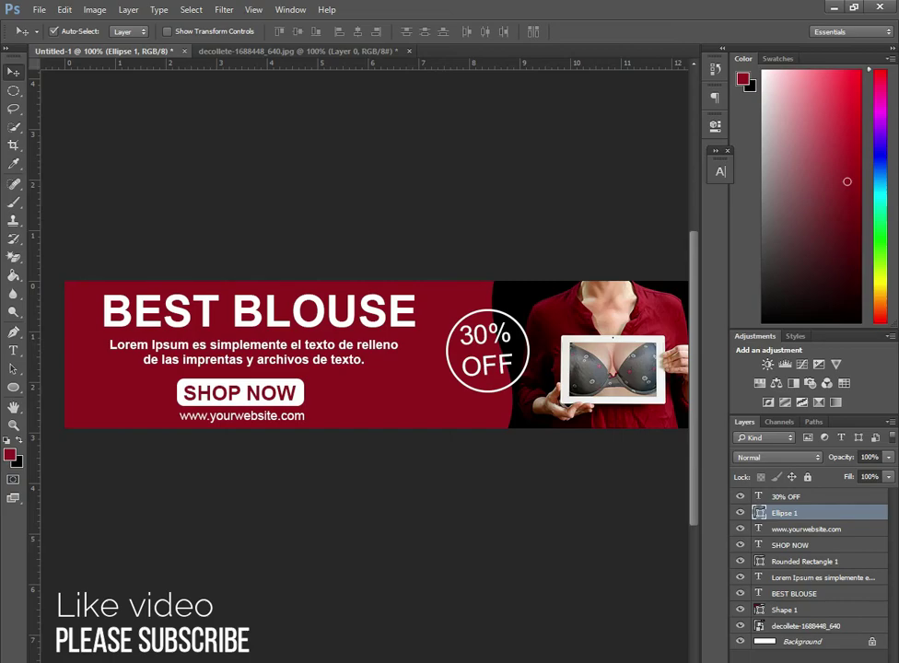
# Duplicate Ellipse 1, recolour the original circle, and nudge it slightly left.
pyautogui.hotkey('ctrl', 'j')
pyautogui.click(783, 529)
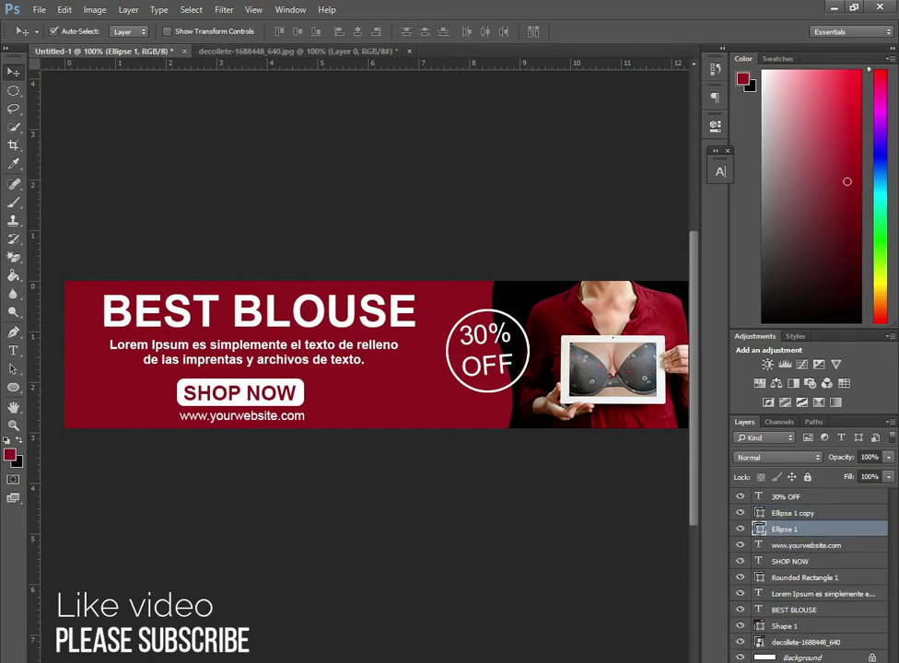
pyautogui.doubleClick(758, 529)
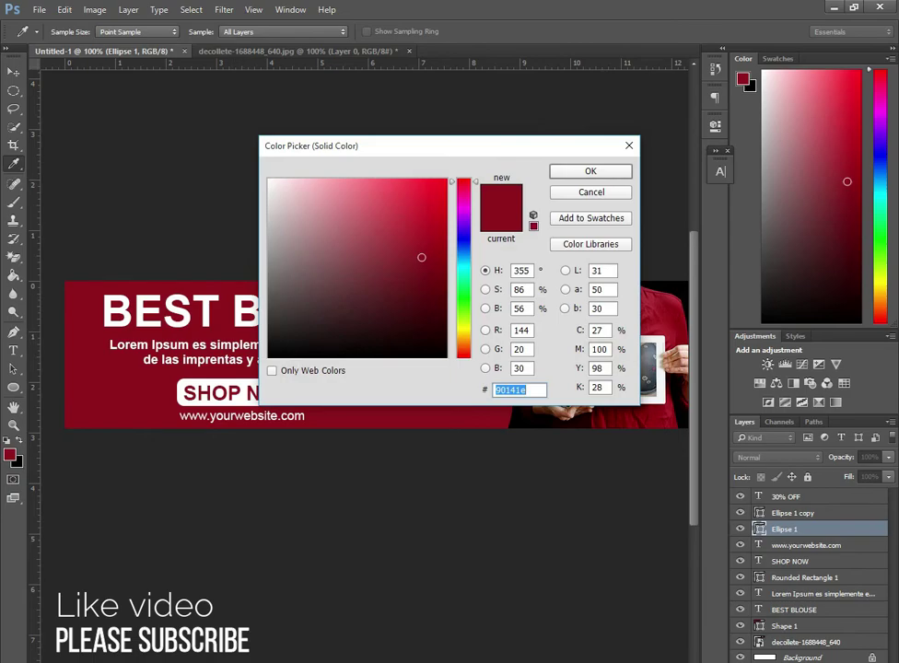
pyautogui.click(360, 197)
pyautogui.click(591, 172)
pyautogui.press('v')
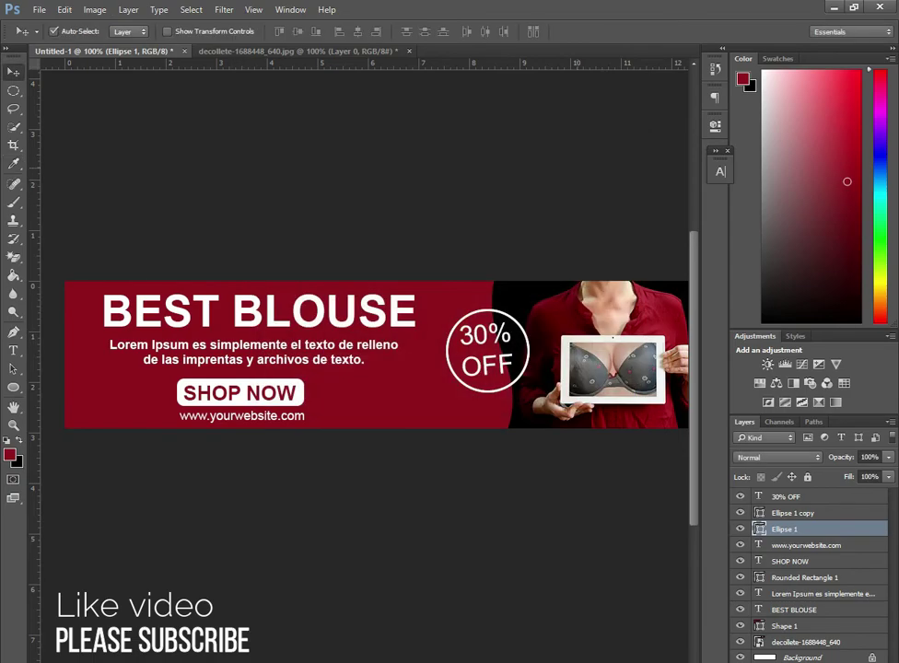
pyautogui.press('Left')
pyautogui.press('Left')
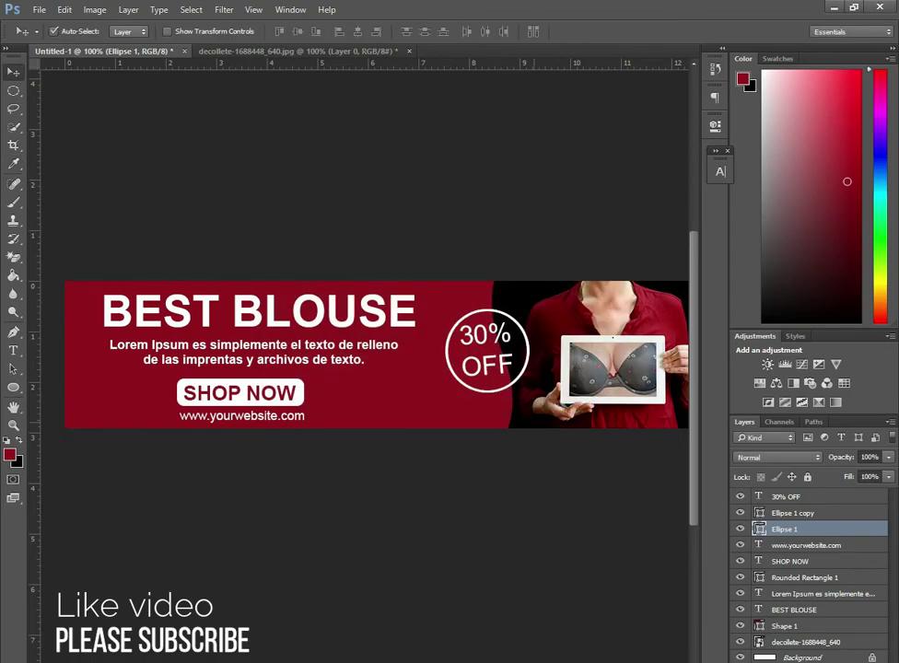
pyautogui.press('Left')
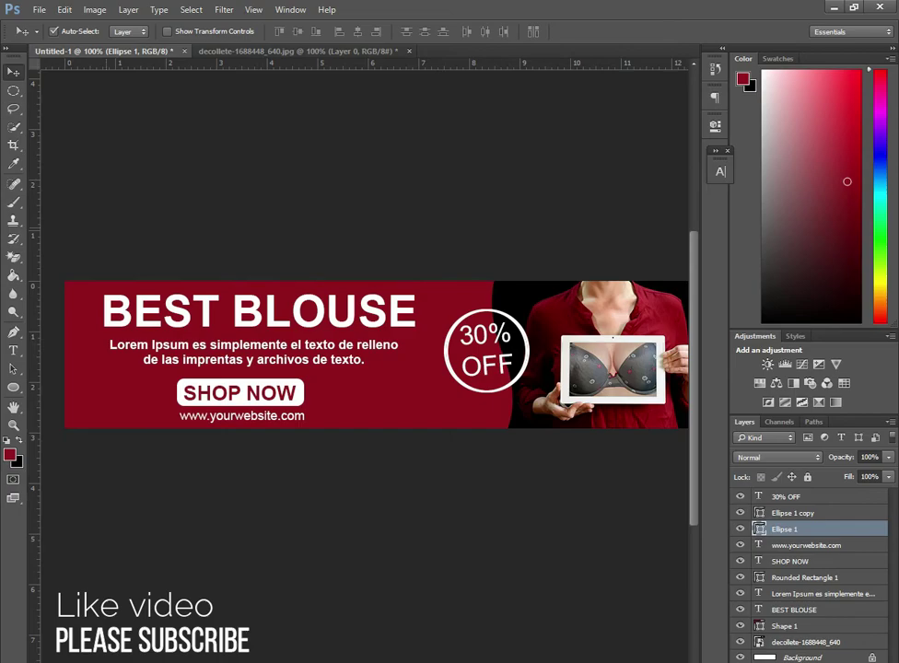
# Zoom out and preview the banner in Save for Web, then cancel without saving.
pyautogui.hotkey('ctrl', '-')
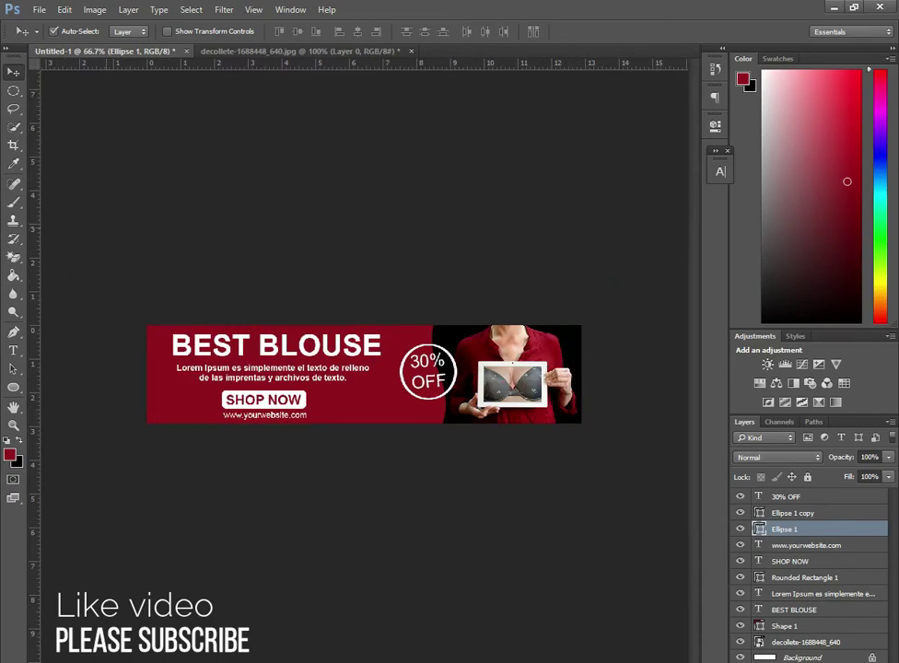
pyautogui.hotkey('ctrl', 'alt', 'shift', 's')
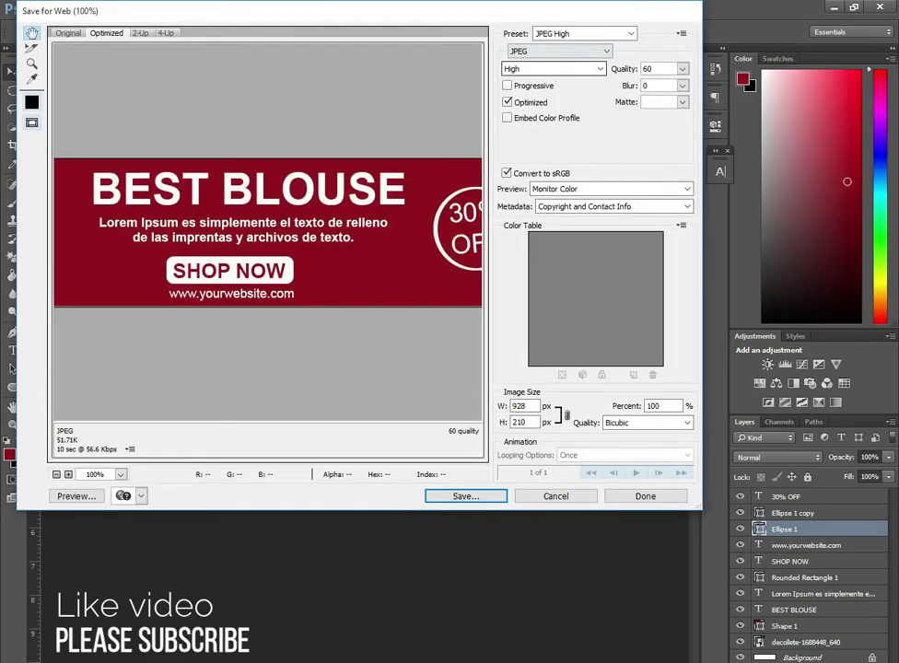
pyautogui.press('Return')
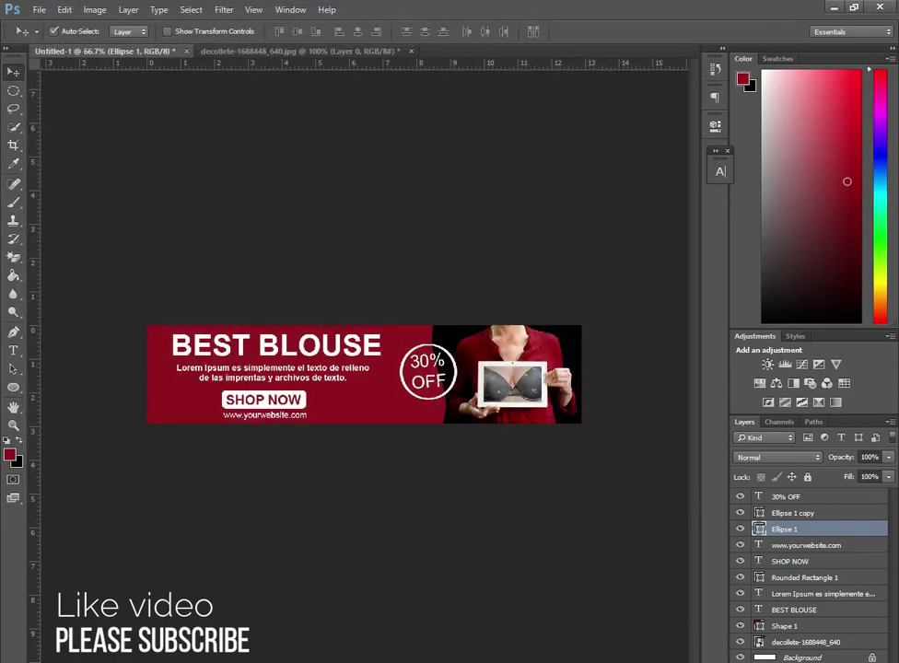
# Duplicate the SHOP NOW text layer and recolour the copy to black #000000.
pyautogui.click(789, 561)
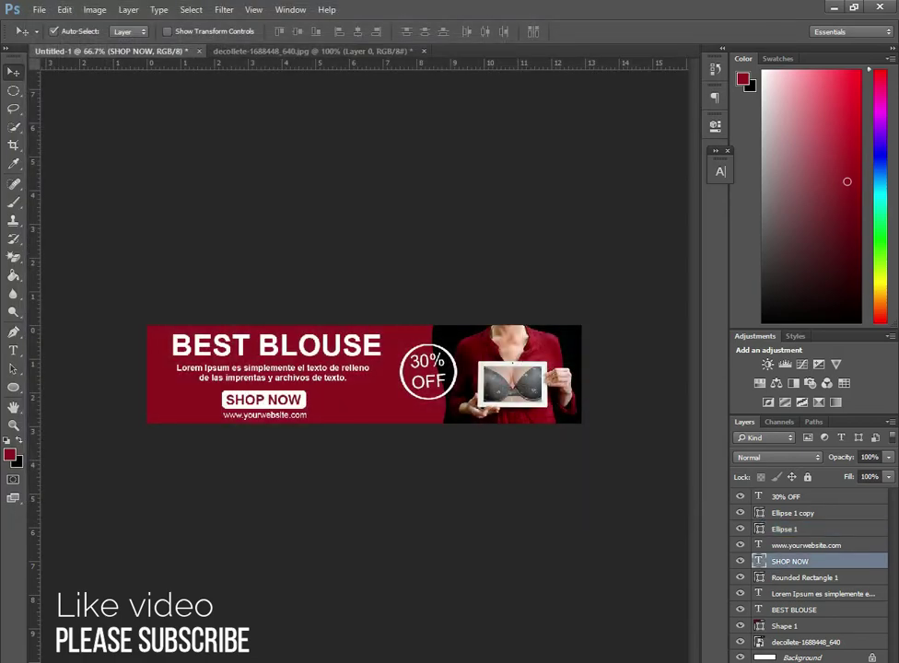
pyautogui.hotkey('ctrl', 'j')
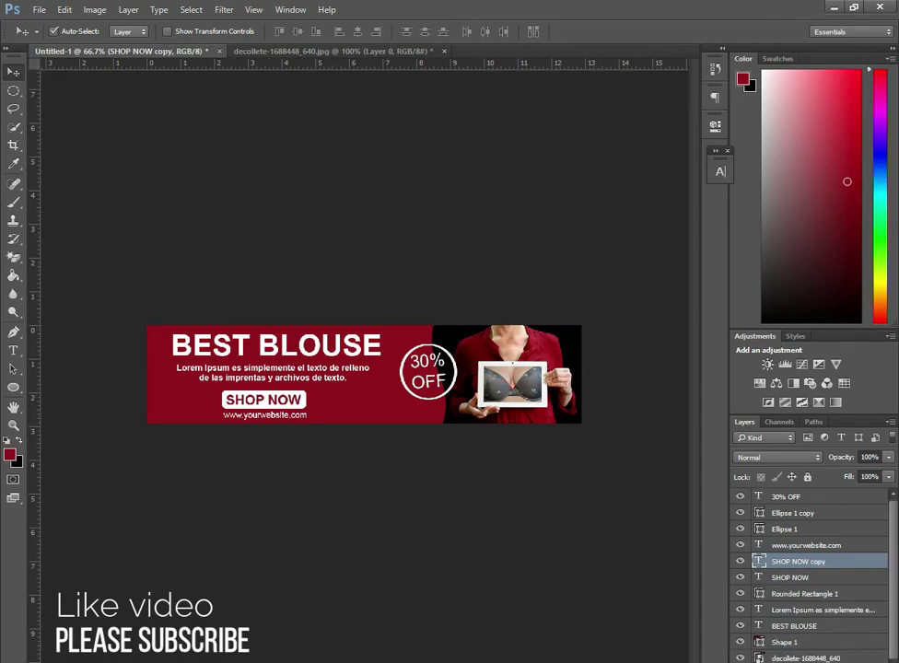
pyautogui.doubleClick(759, 560)
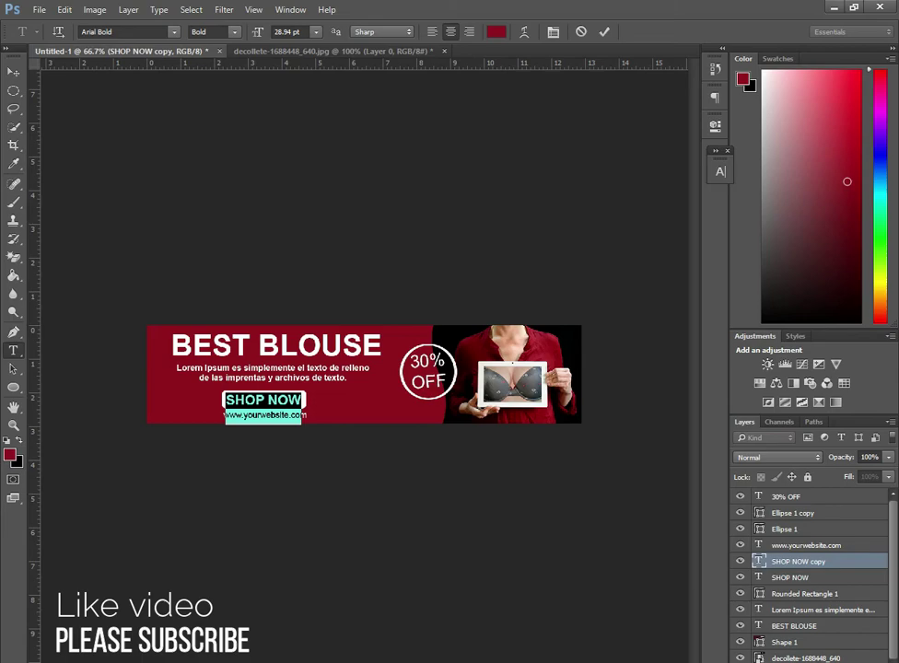
pyautogui.click(496, 31)
pyautogui.moveTo(421, 257); pyautogui.dragTo(268, 358)
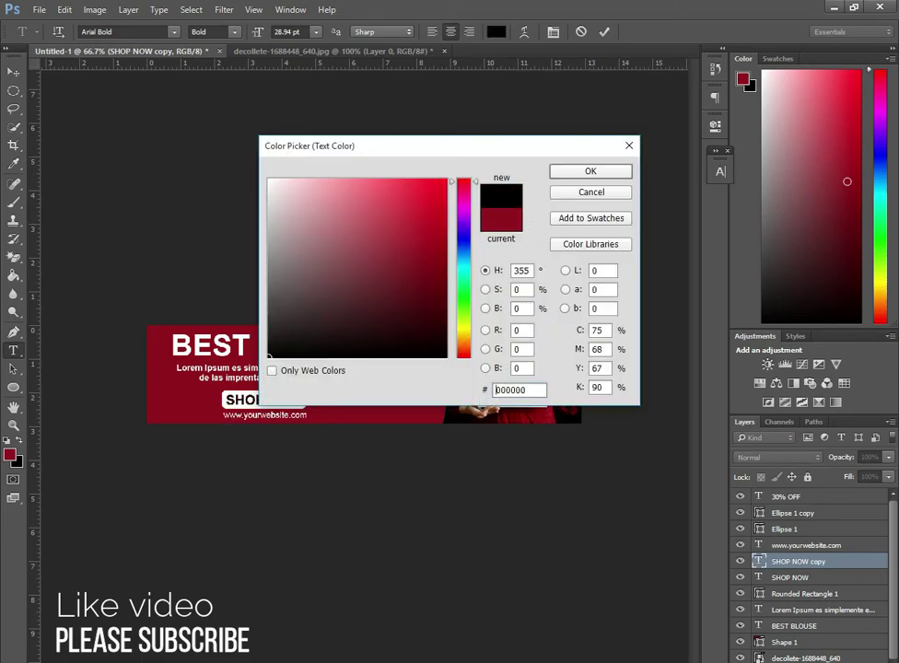
pyautogui.press('Return')
pyautogui.press('v')
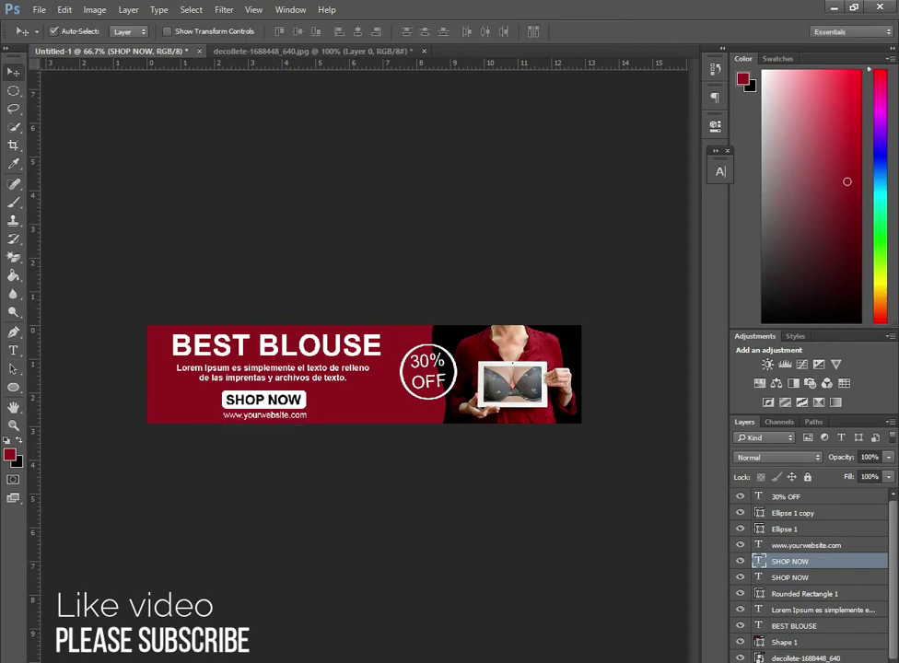
# Hide the black SHOP NOW copy so the dark red original stays visible.
pyautogui.click(801, 577)
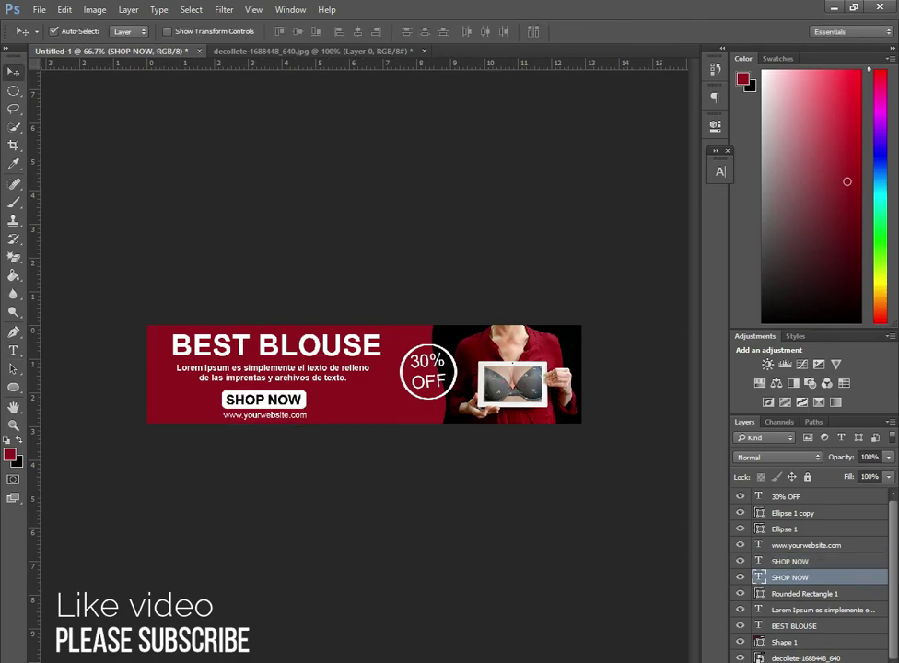
pyautogui.click(740, 561)
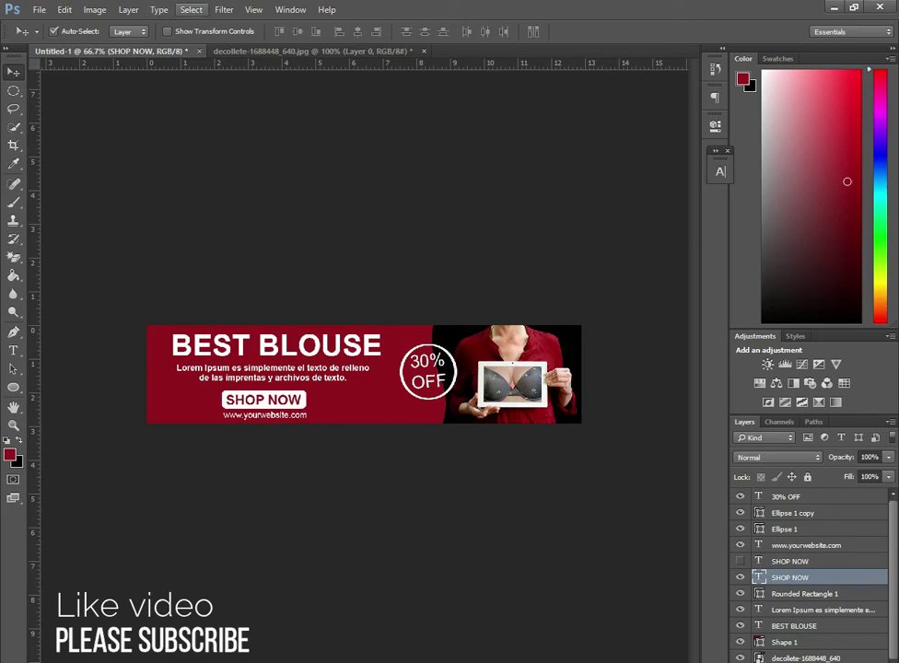
pyautogui.click(290, 9)
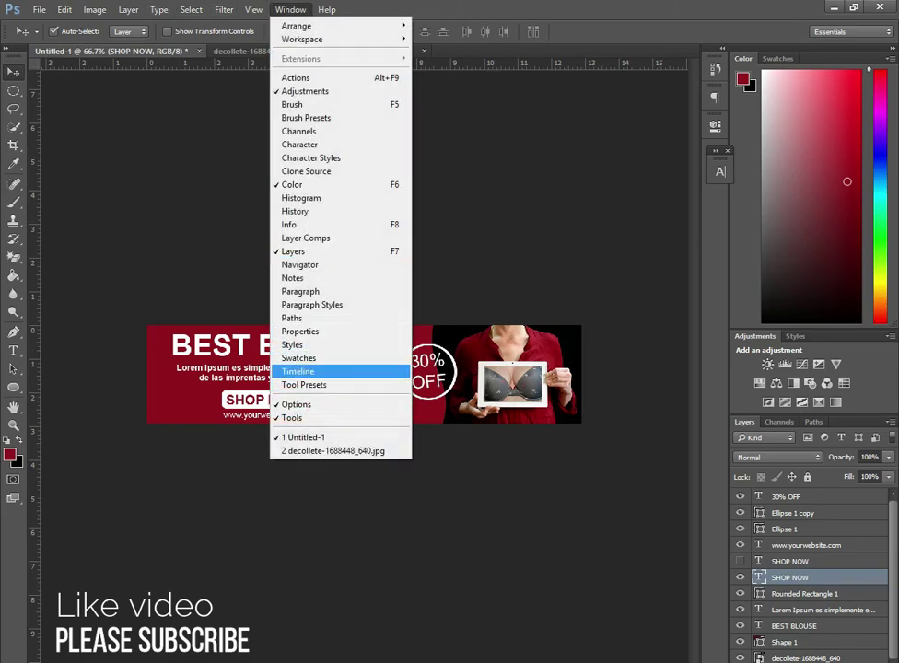
# Show the Timeline panel, undo the video timeline, and switch it to Create Frame Animation mode.
pyautogui.click(297, 371)
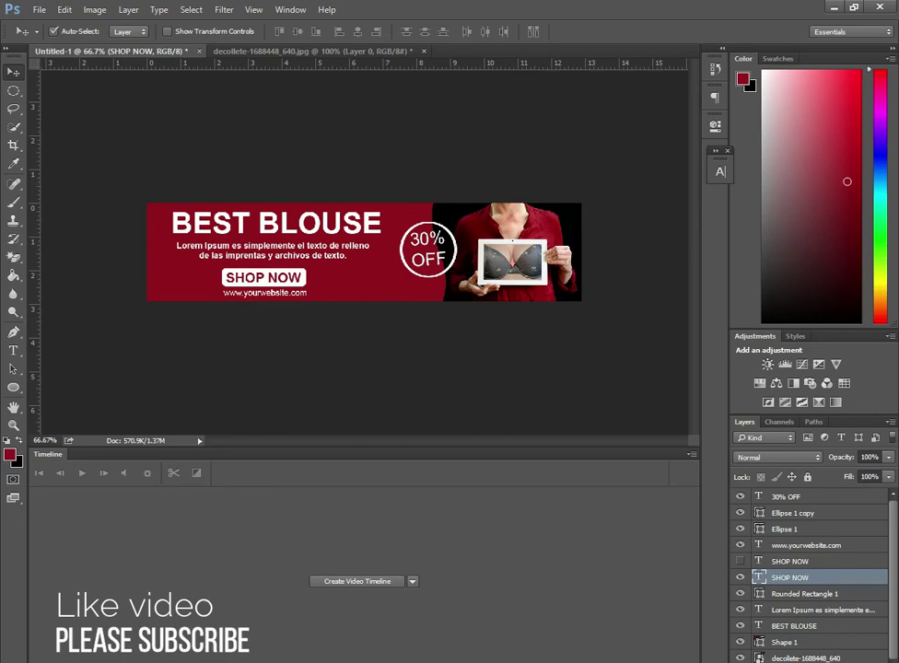
pyautogui.click(358, 581)
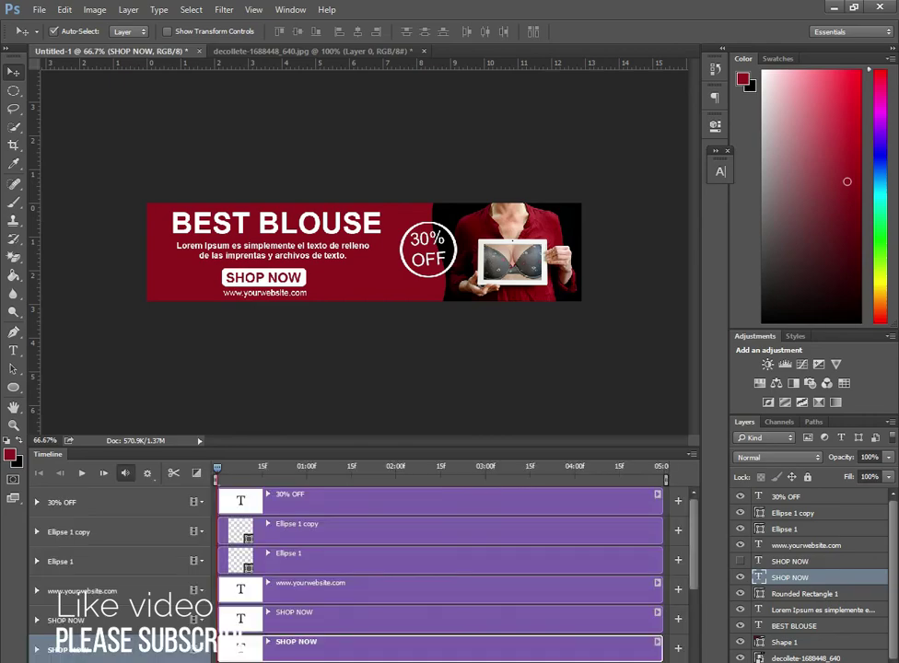
pyautogui.hotkey('ctrl', 'z')
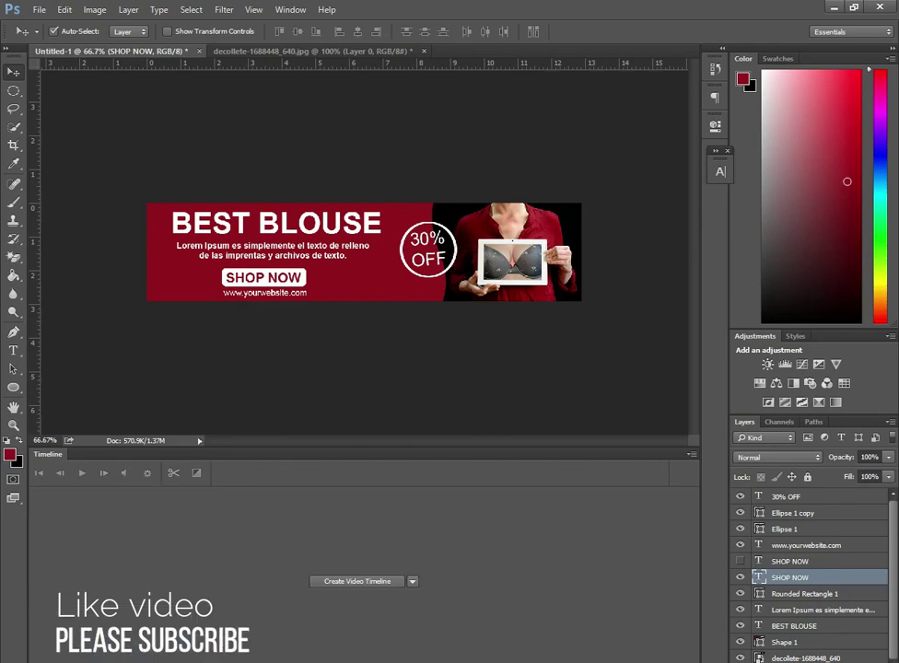
pyautogui.click(412, 581)
pyautogui.click(350, 606)
pyautogui.click(412, 581)
pyautogui.click(364, 610)
pyautogui.moveTo(359, 448); pyautogui.dragTo(359, 549)
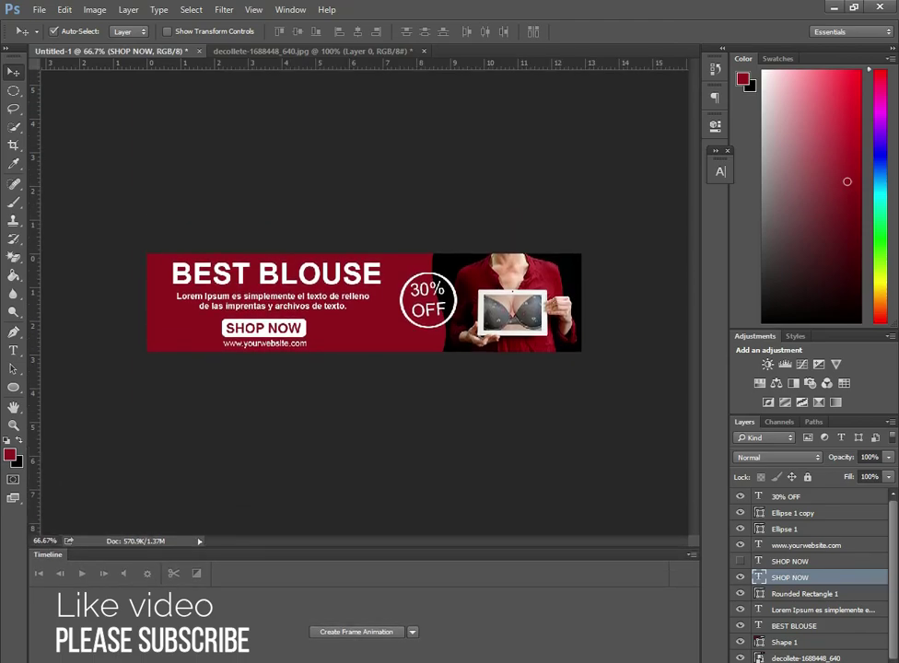
pyautogui.click(413, 632)
pyautogui.click(363, 659)
# Create the first animation frame, duplicate it, and set a frame delay.
pyautogui.click(357, 632)
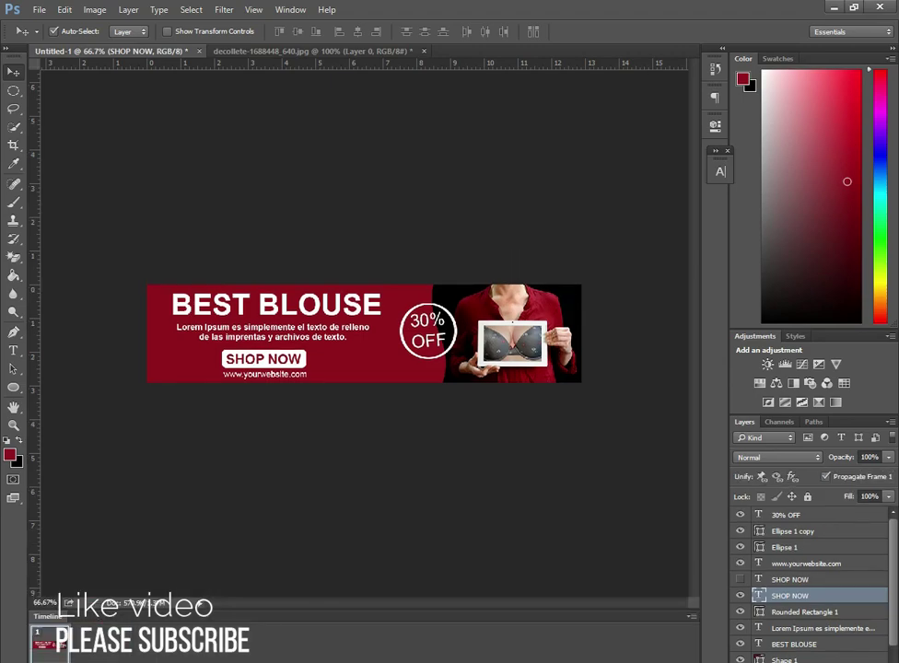
pyautogui.click(92, 659)
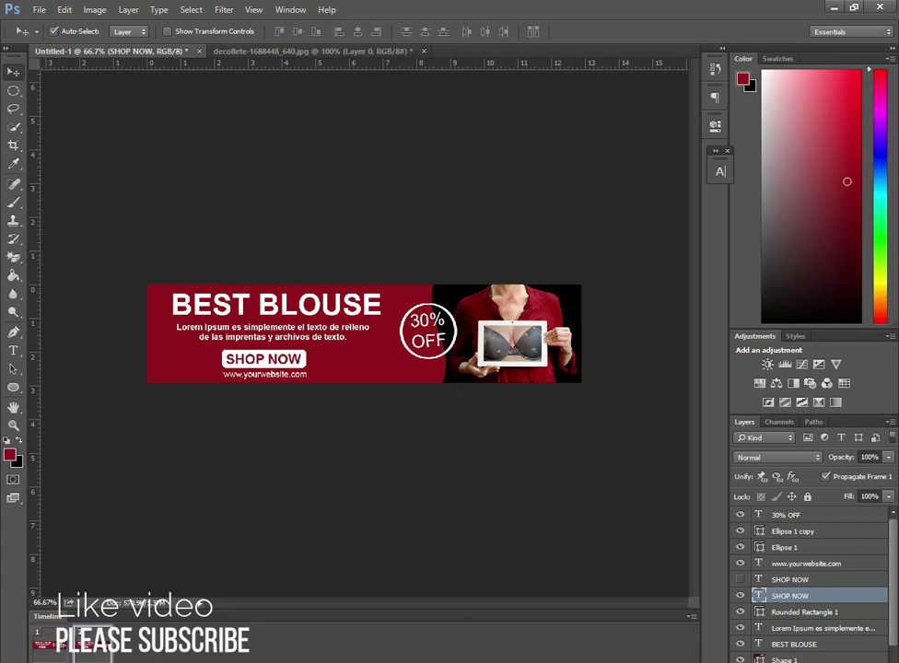
pyautogui.click(50, 655)
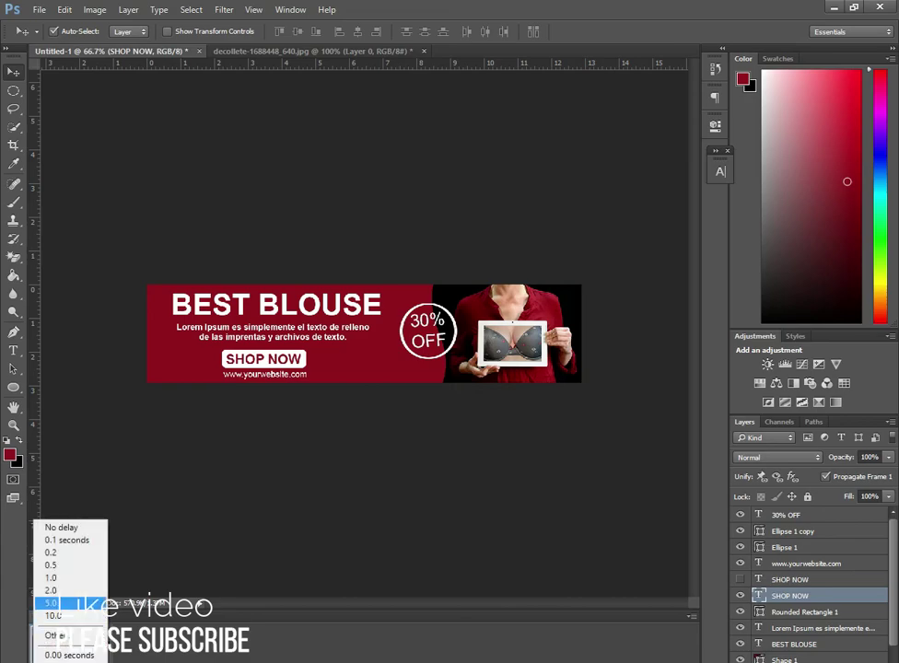
pyautogui.click(51, 577)
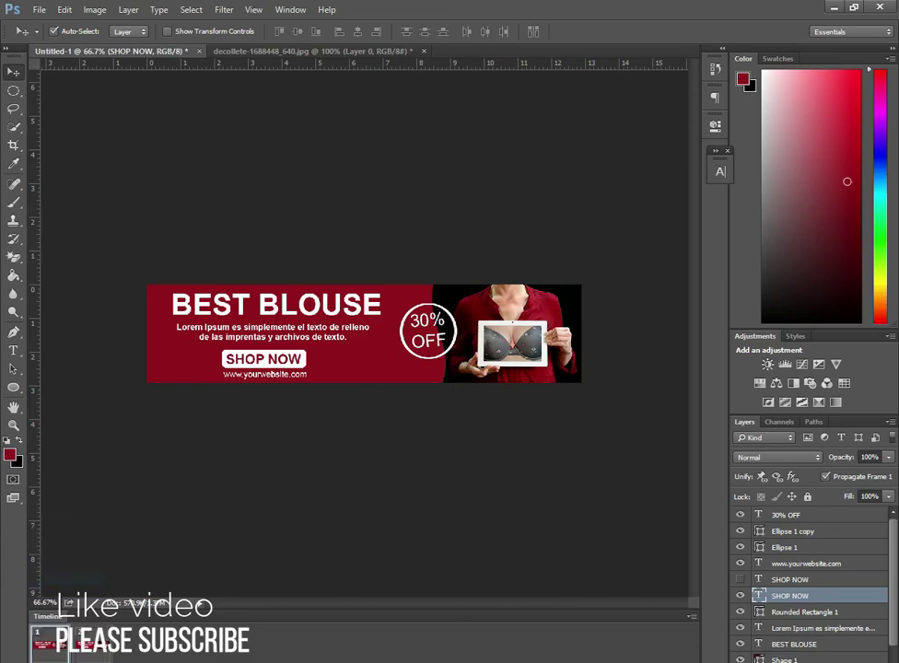
# In frame 2, show the black SHOP NOW copy and hide the dark red original.
pyautogui.click(92, 643)
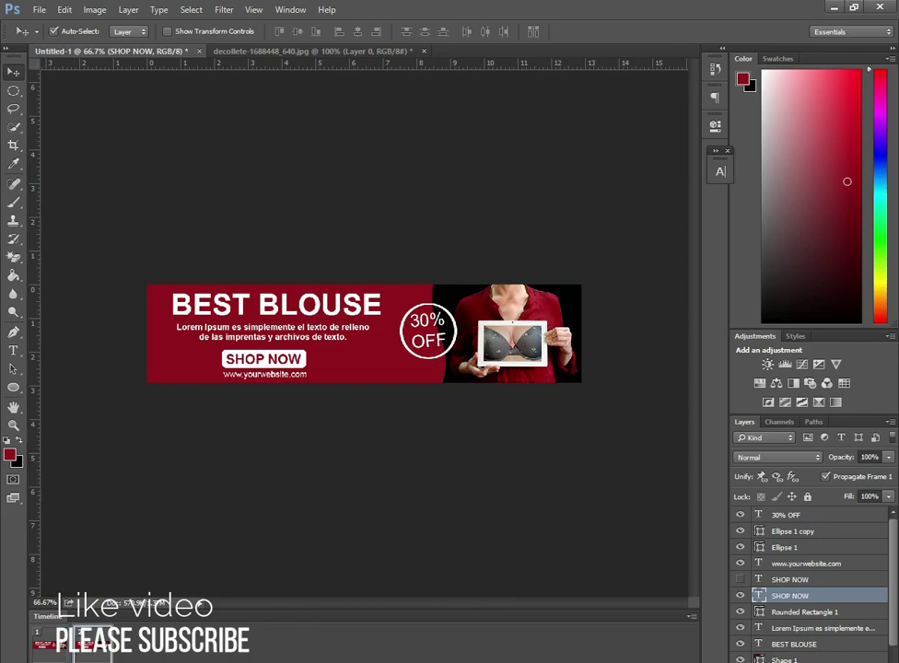
pyautogui.click(740, 579)
pyautogui.click(740, 595)
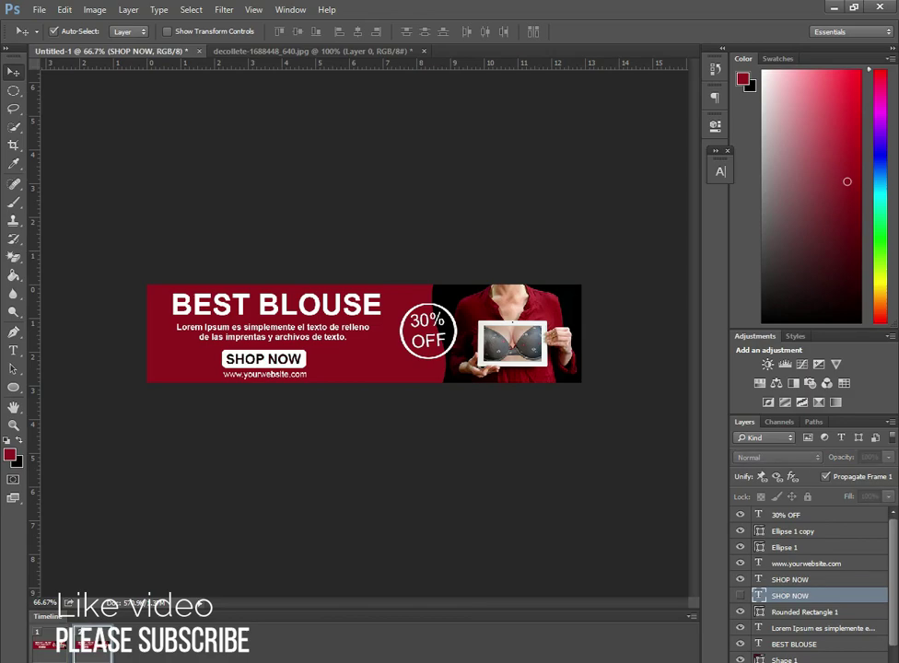
pyautogui.click(42, 656)
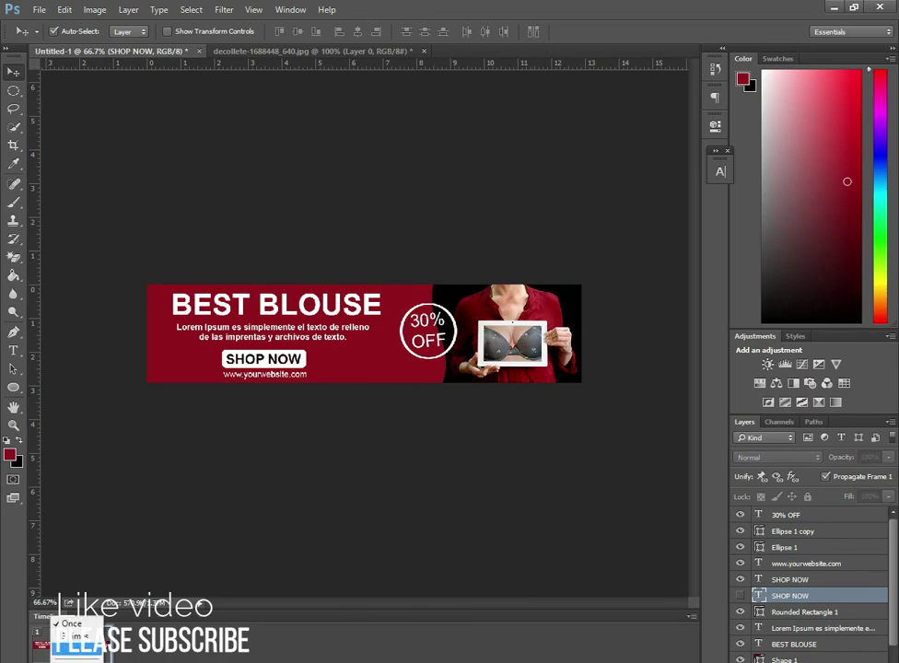
pyautogui.click(69, 645)
# Give both frames a 1 second delay and compare them on the canvas.
pyautogui.keyDown('shift'); pyautogui.click(48, 642); pyautogui.keyUp('shift')
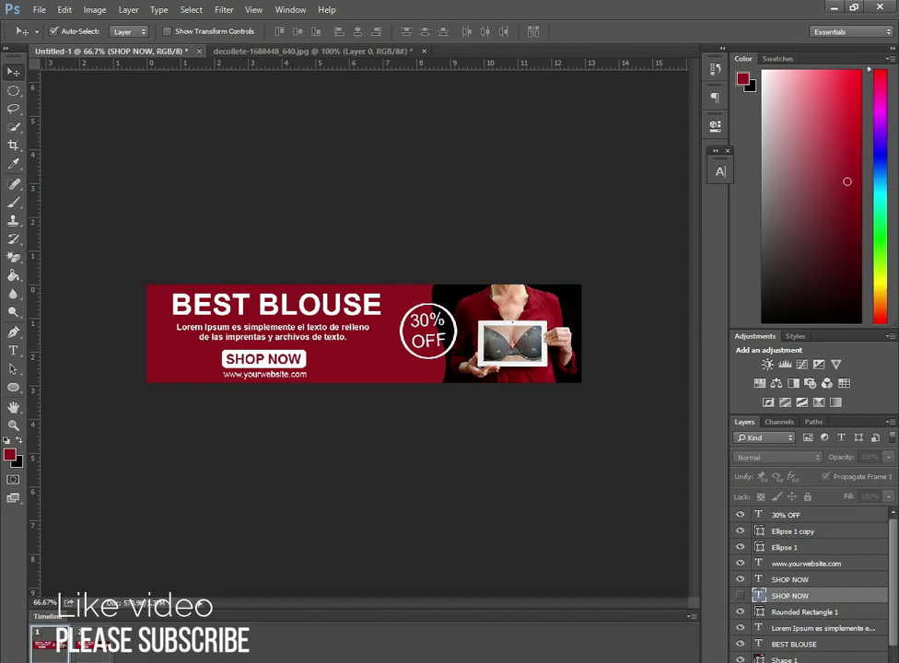
pyautogui.click(82, 655)
pyautogui.click(93, 578)
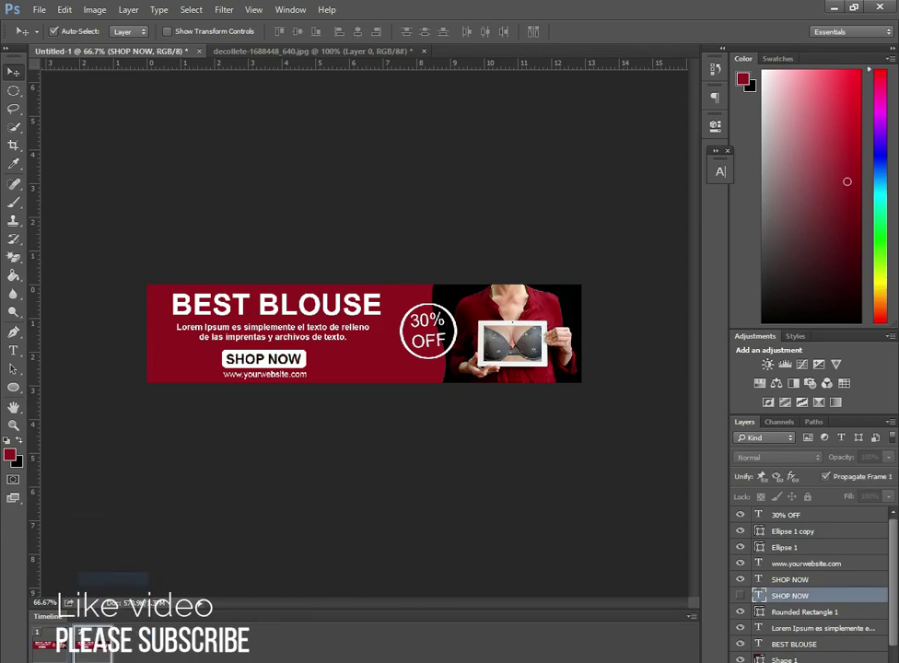
pyautogui.keyDown('shift'); pyautogui.click(47, 642); pyautogui.keyUp('shift')
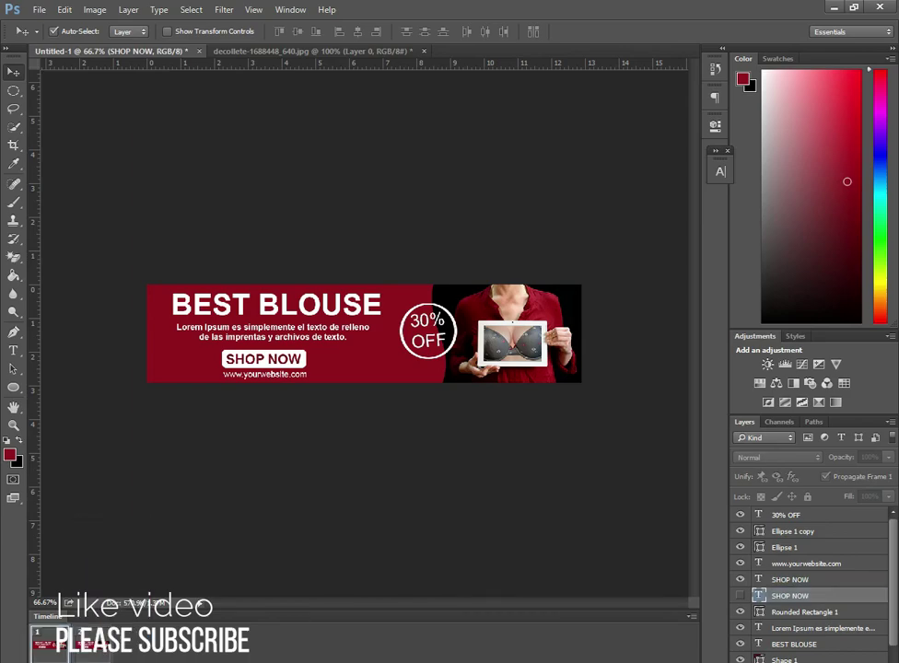
pyautogui.click(93, 642)
pyautogui.click(48, 642)
pyautogui.hotkey('ctrl', '+')
pyautogui.hotkey('ctrl', '+')
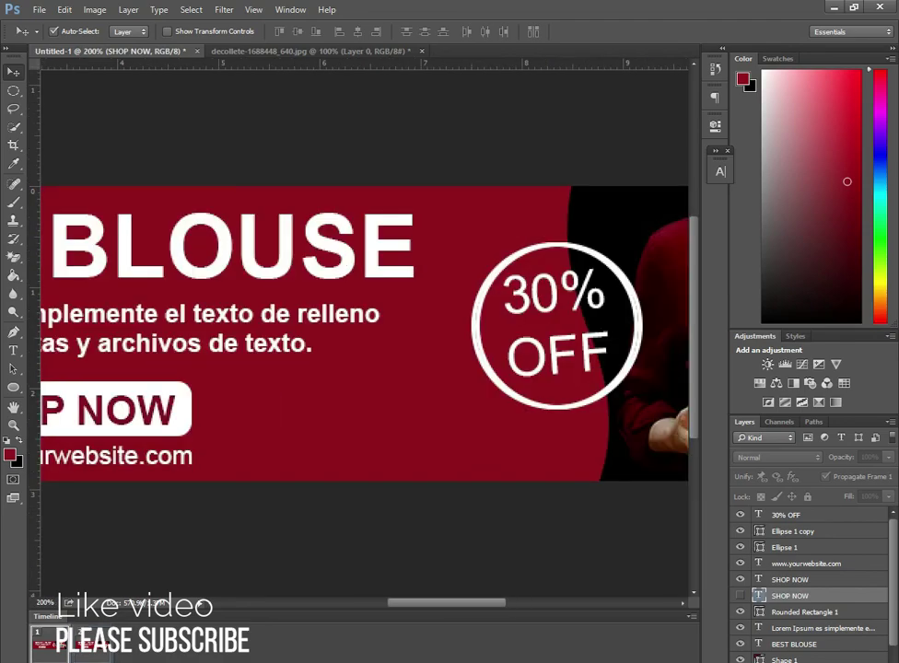
pyautogui.hotkey('ctrl', '-')
pyautogui.hotkey('ctrl', '-')
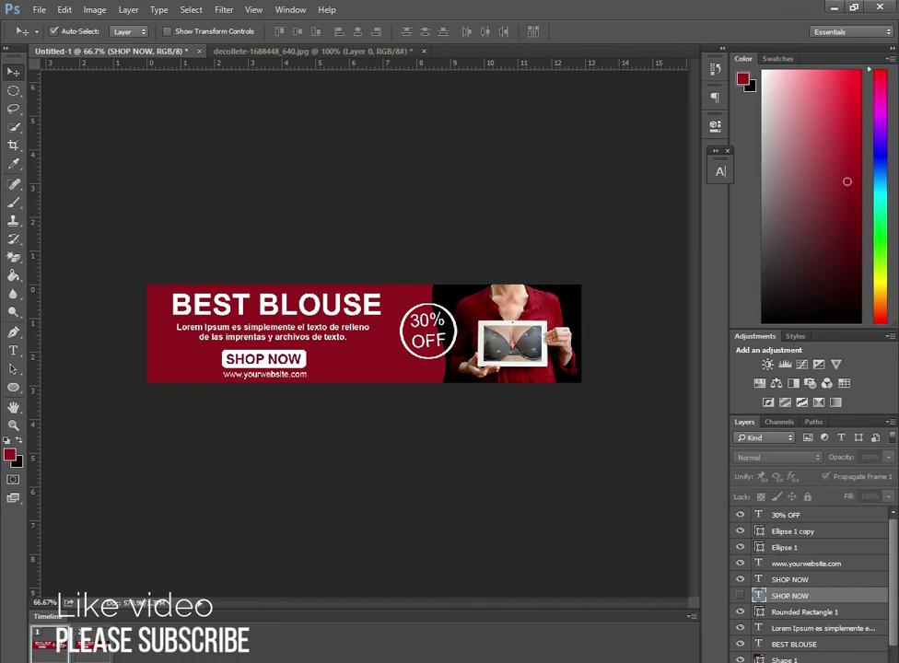